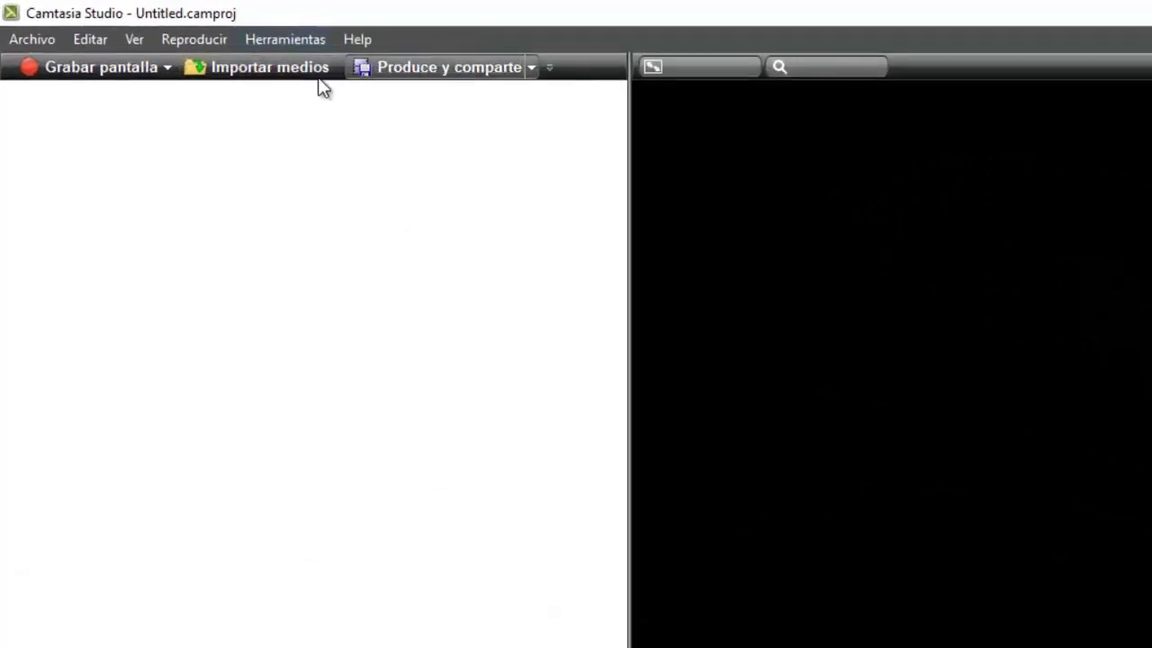
Step: Import the "texto para video" clip from the desktop's "texto para video" folder into the project media
click(268, 74)
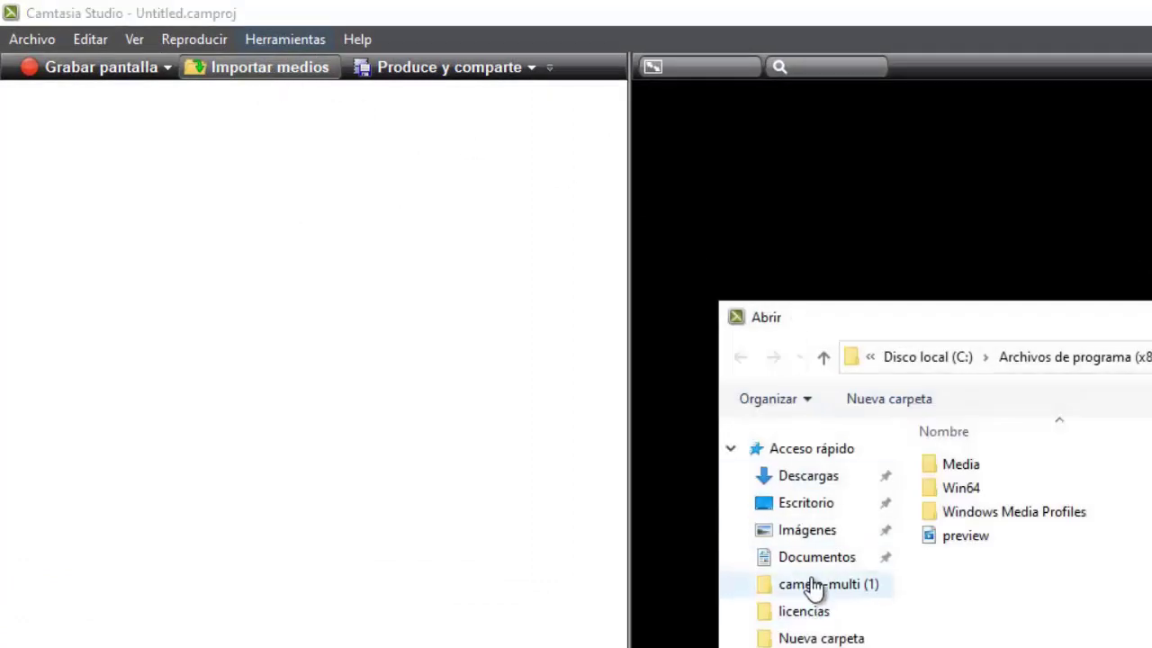
click(812, 514)
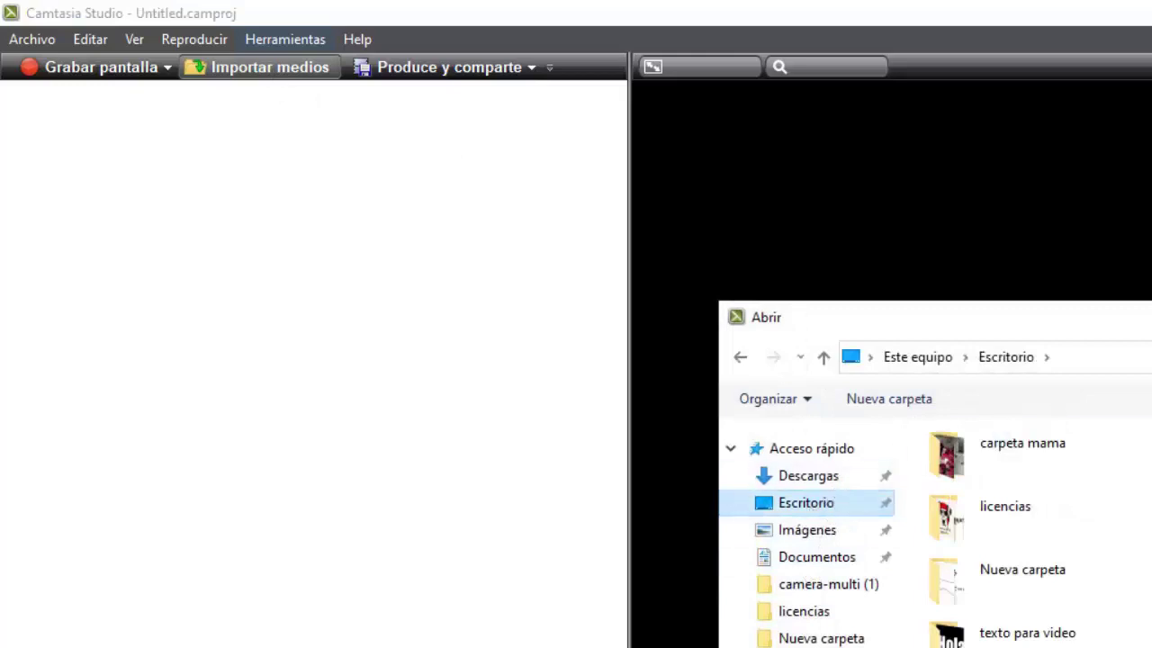
double_click(1040, 636)
click(951, 532)
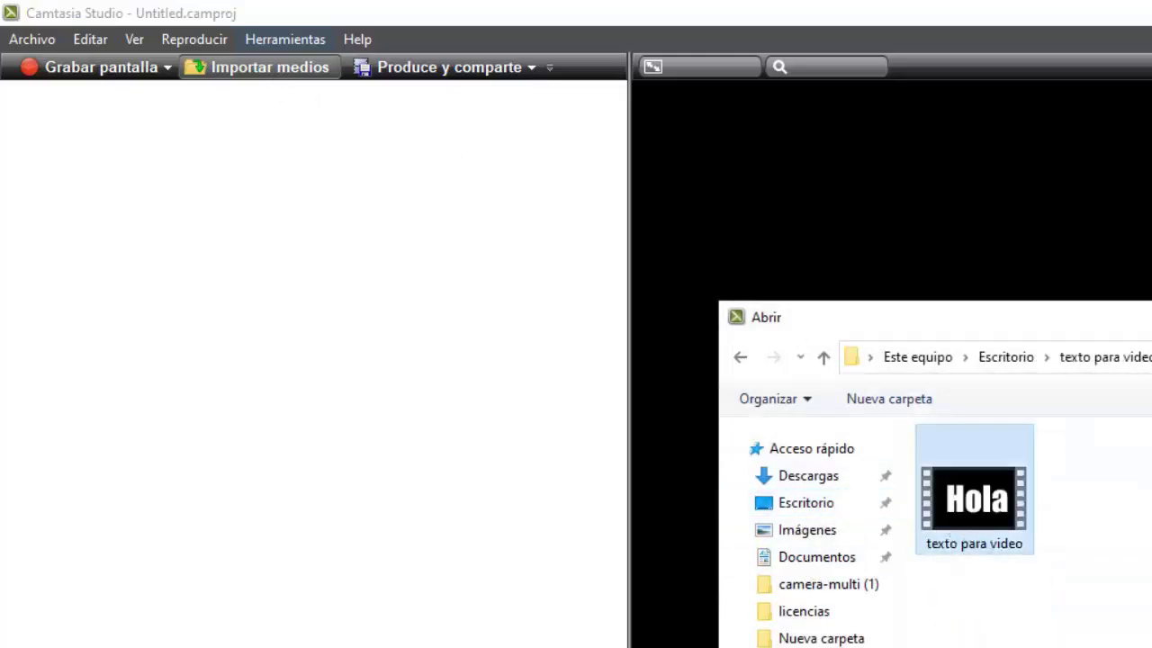
key(Return)
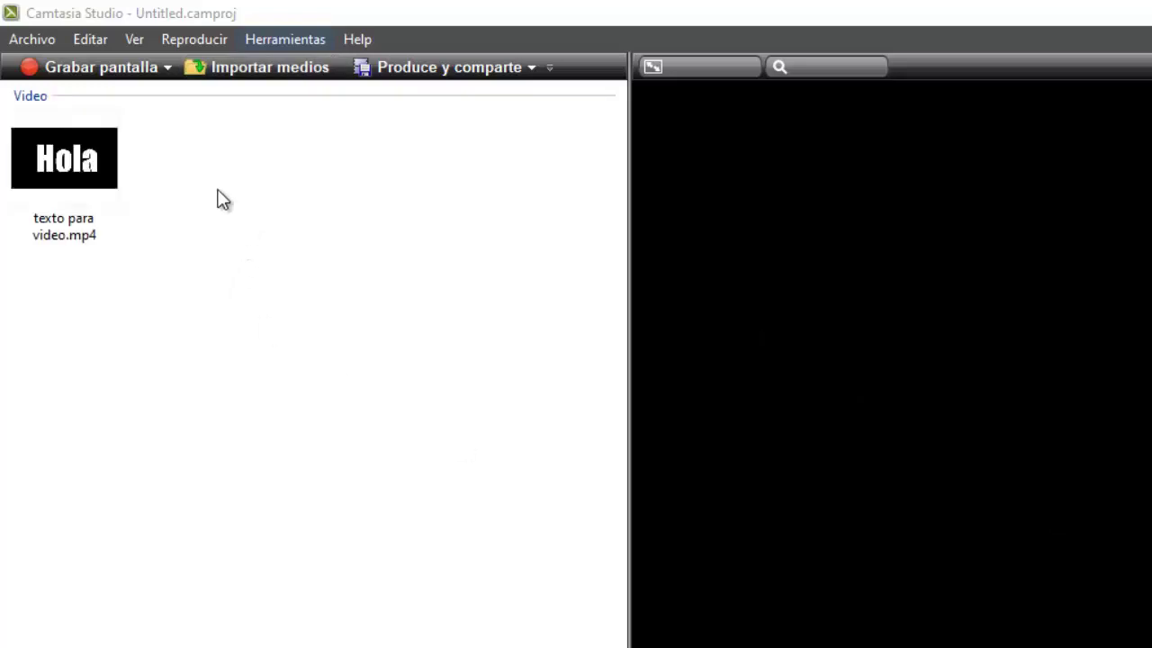
Step: Import the video Torpona_Soy (1) from the "Nueva carpeta" folder on the desktop
click(259, 72)
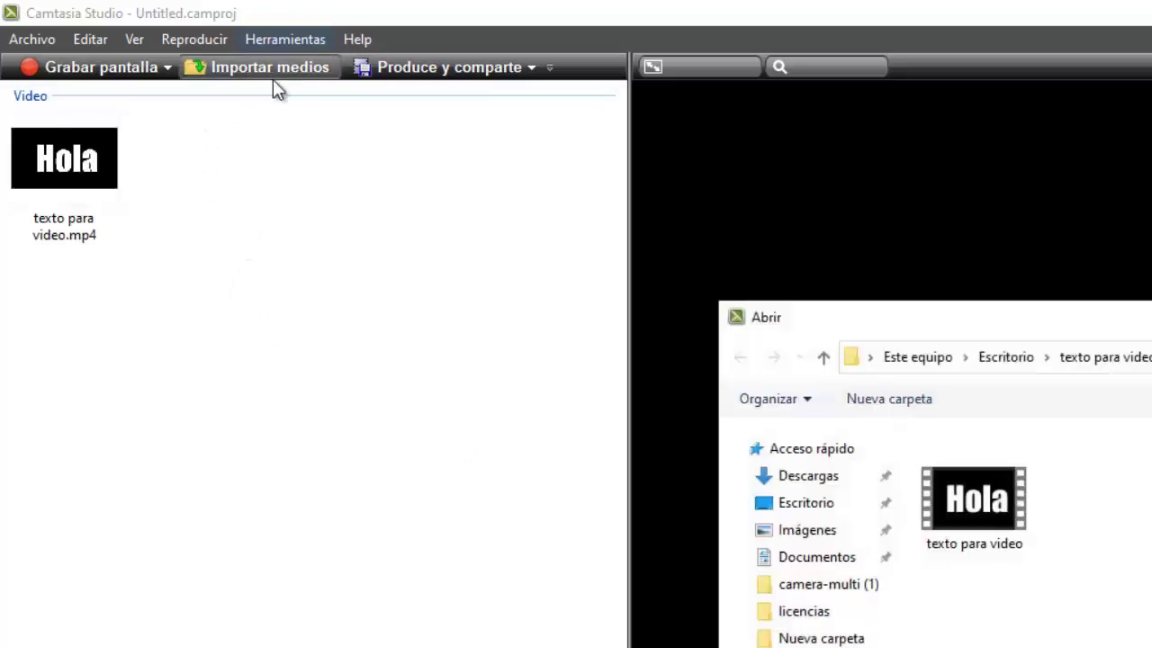
click(808, 503)
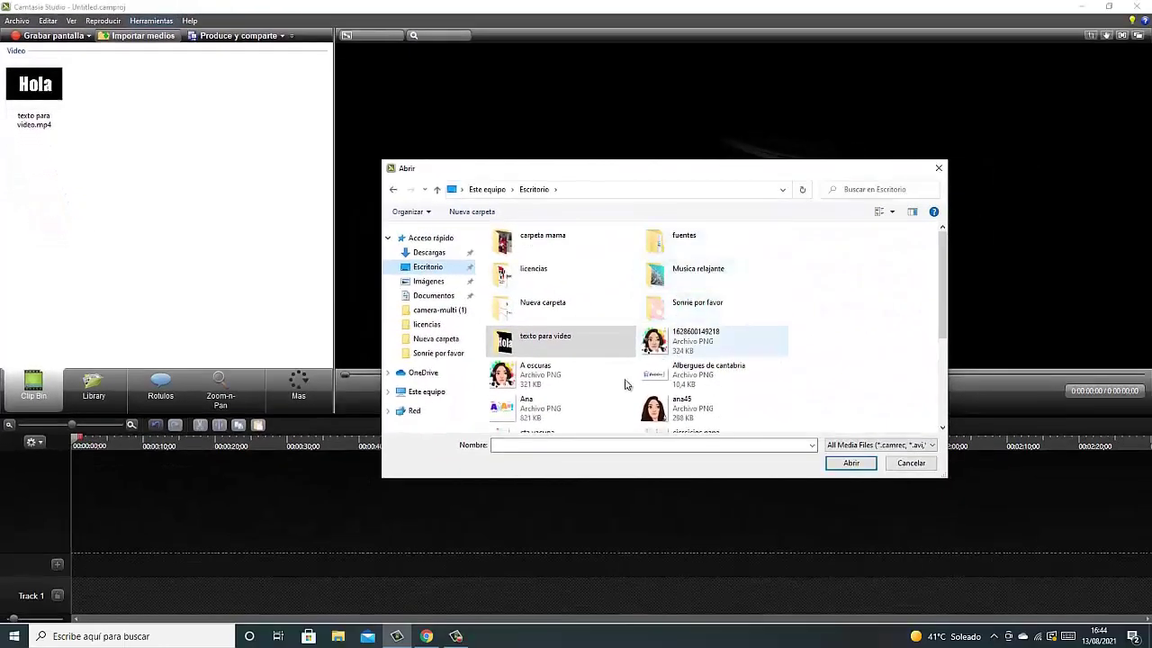
click(537, 310)
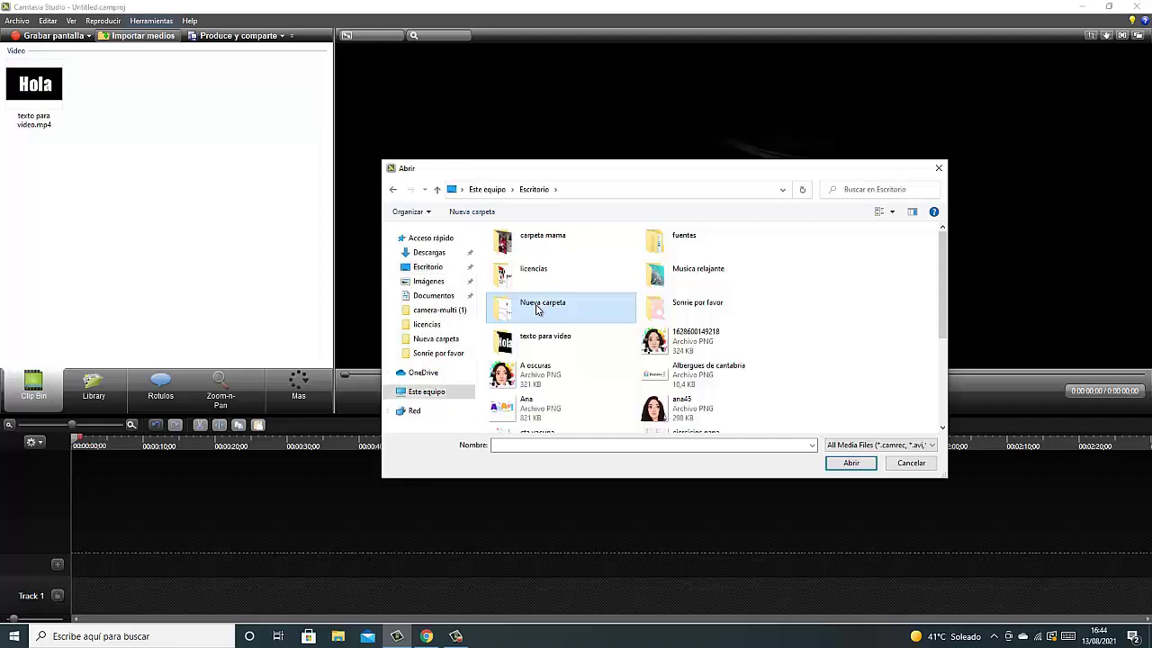
double_click(537, 310)
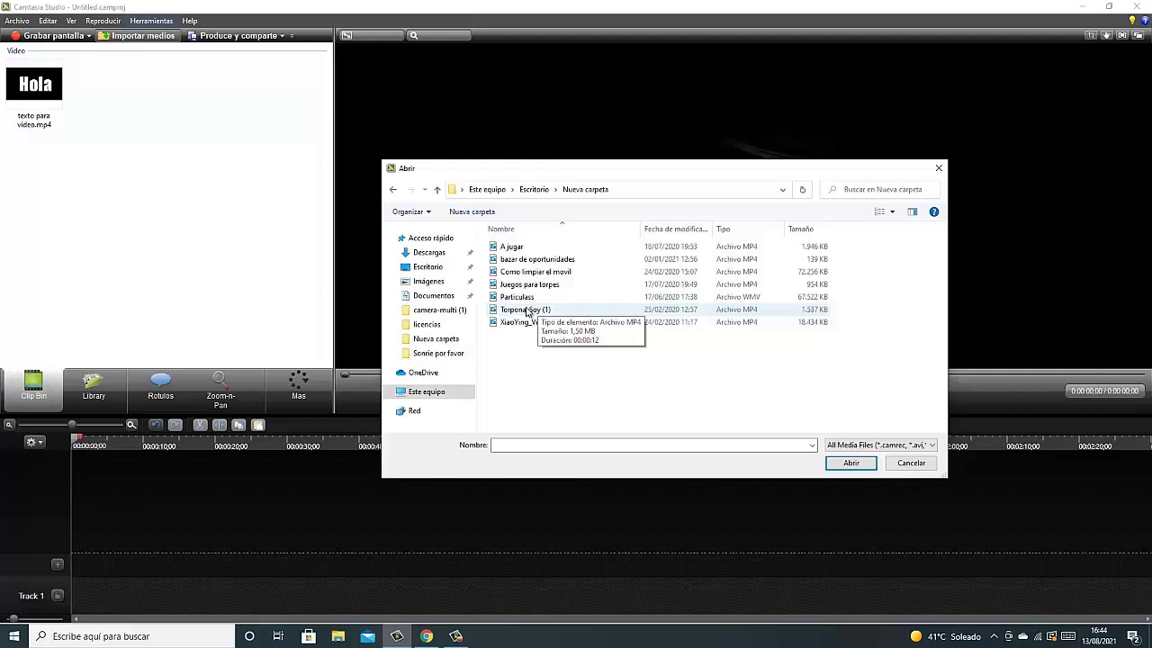
click(538, 312)
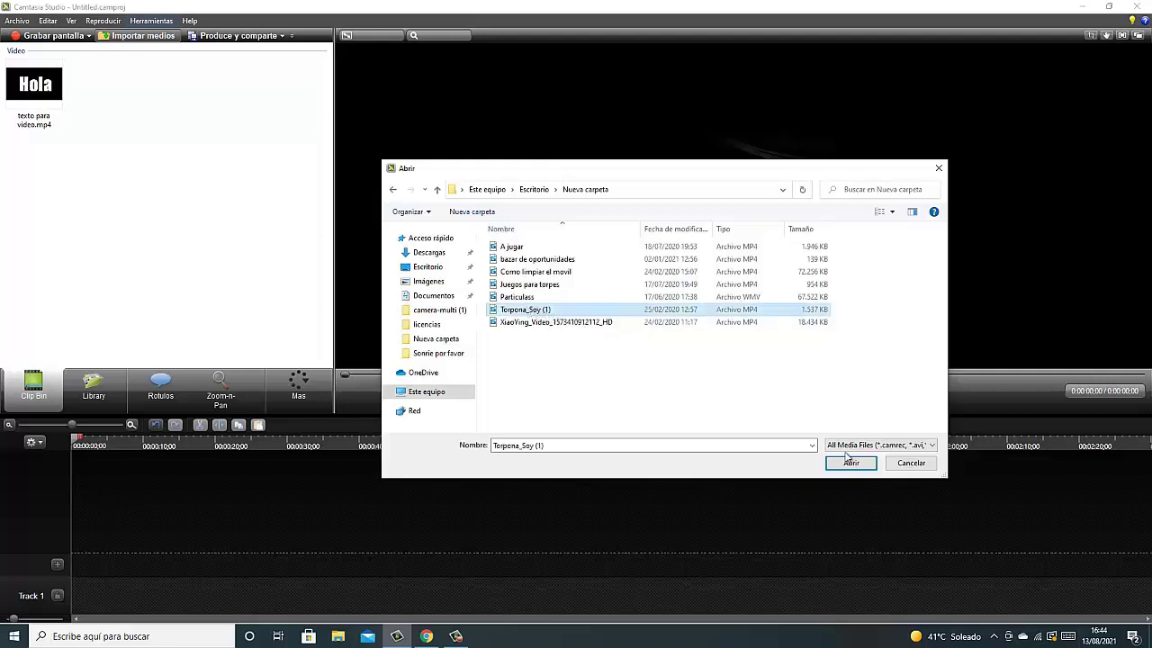
click(850, 463)
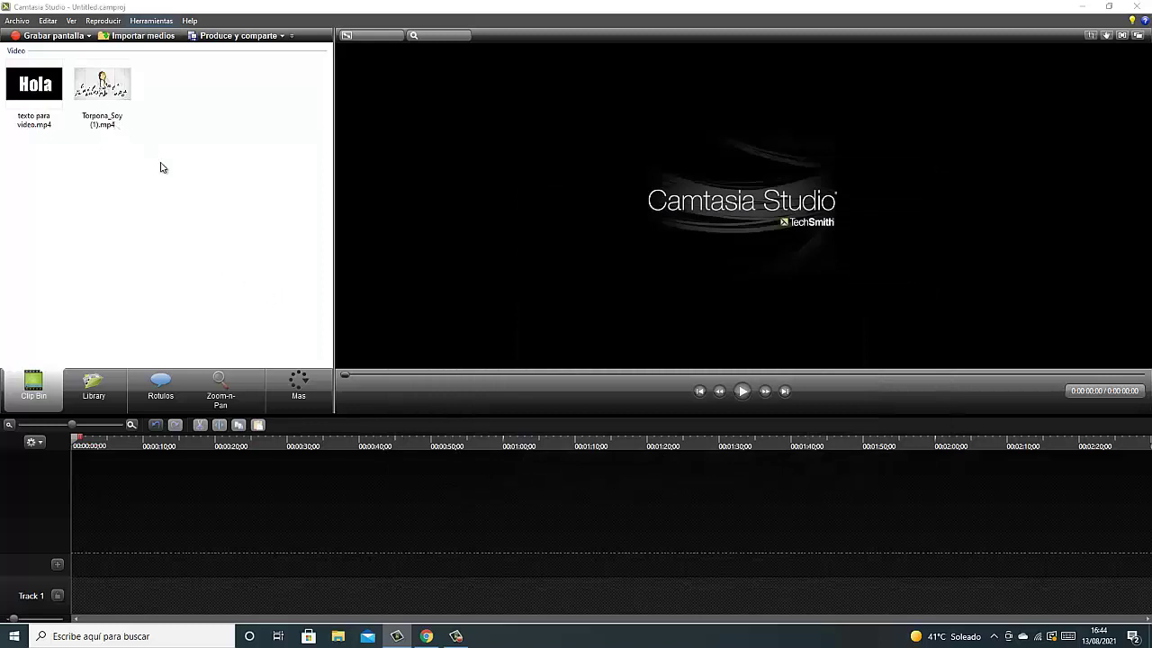
Step: Place the Torpona_Soy (1) clip at the start of Track 1, with editing dimensions 1280 x 720 for YouTube & Screencast (16:9)
click(102, 83)
drag(101, 78, 95, 592)
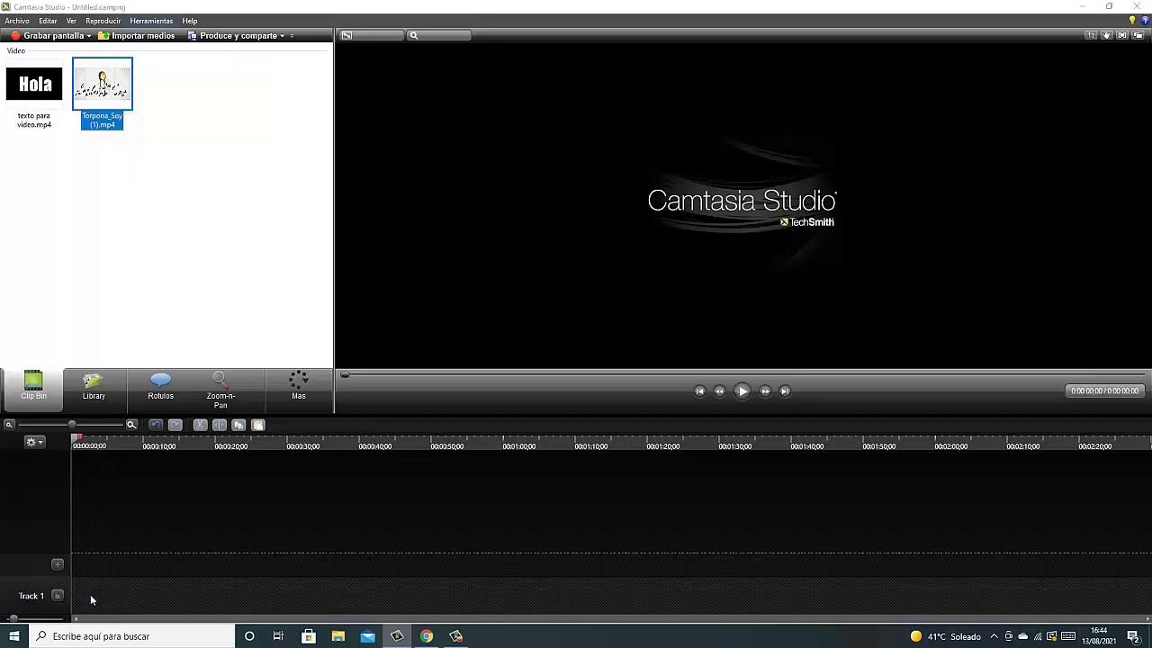
drag(90, 594, 90, 593)
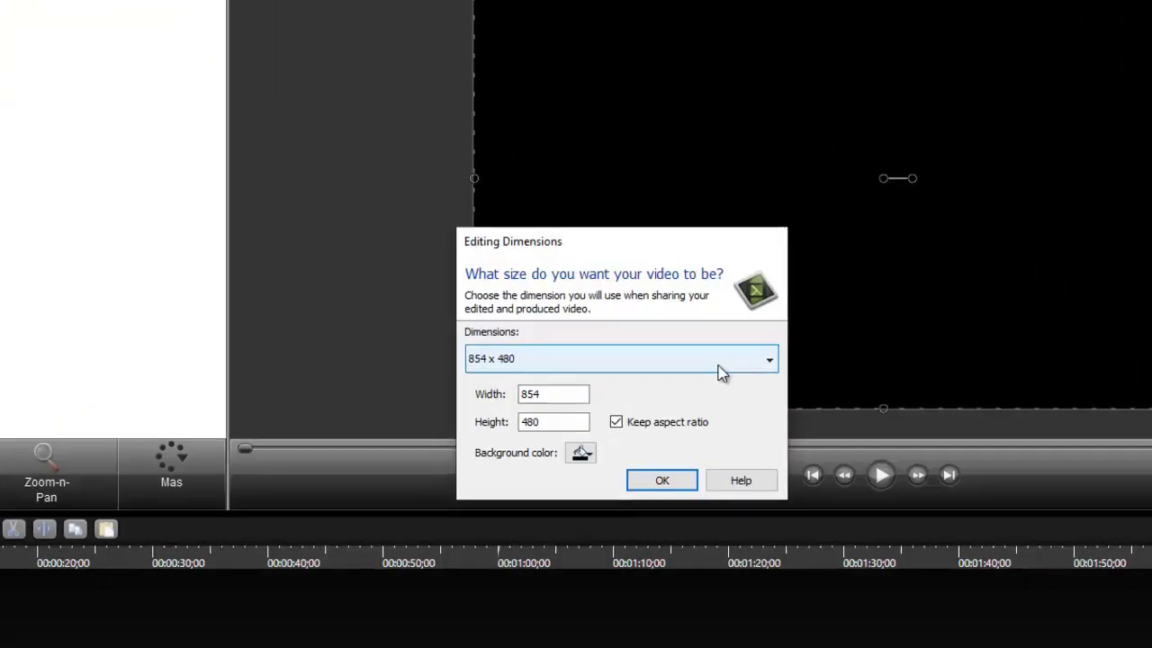
click(721, 373)
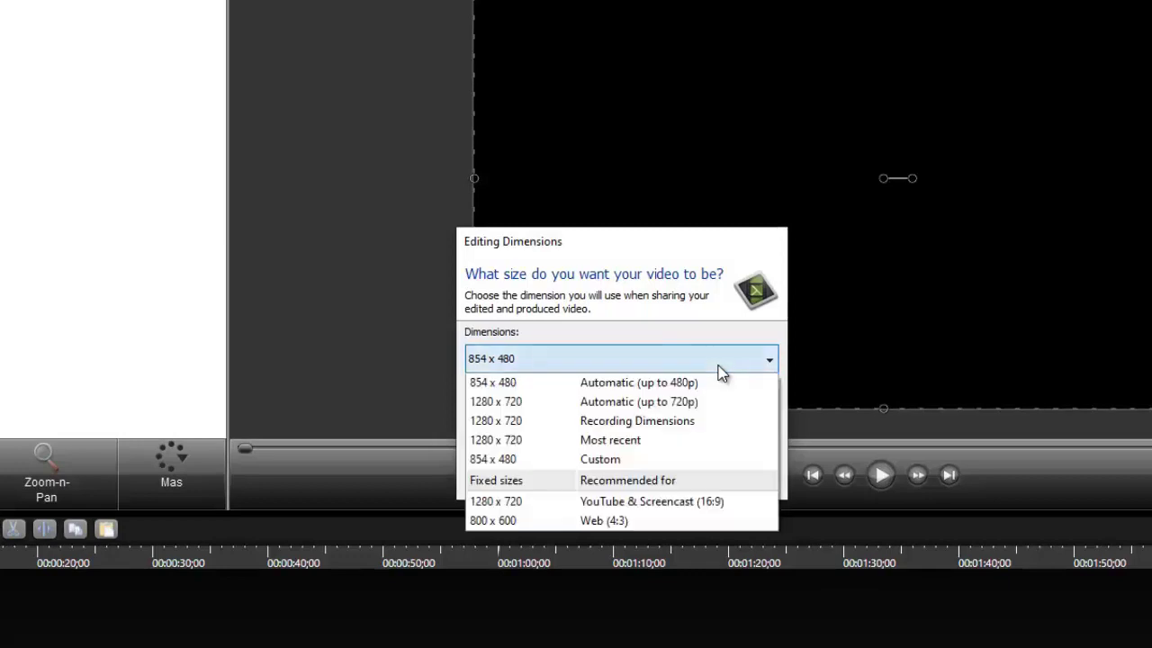
click(648, 504)
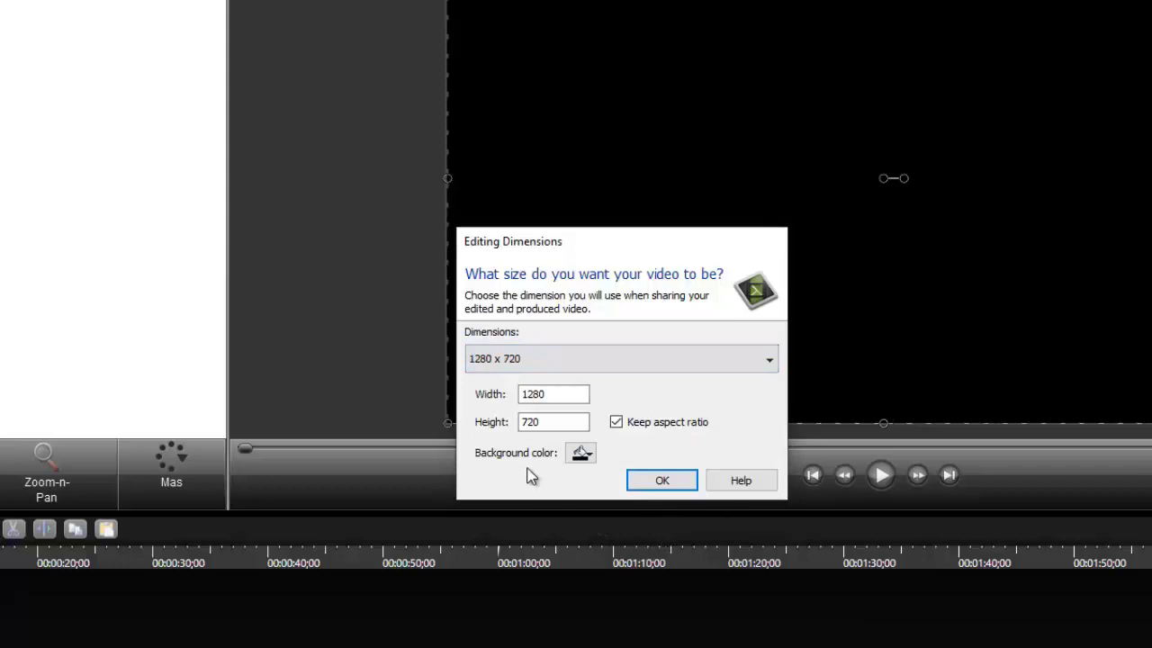
click(661, 480)
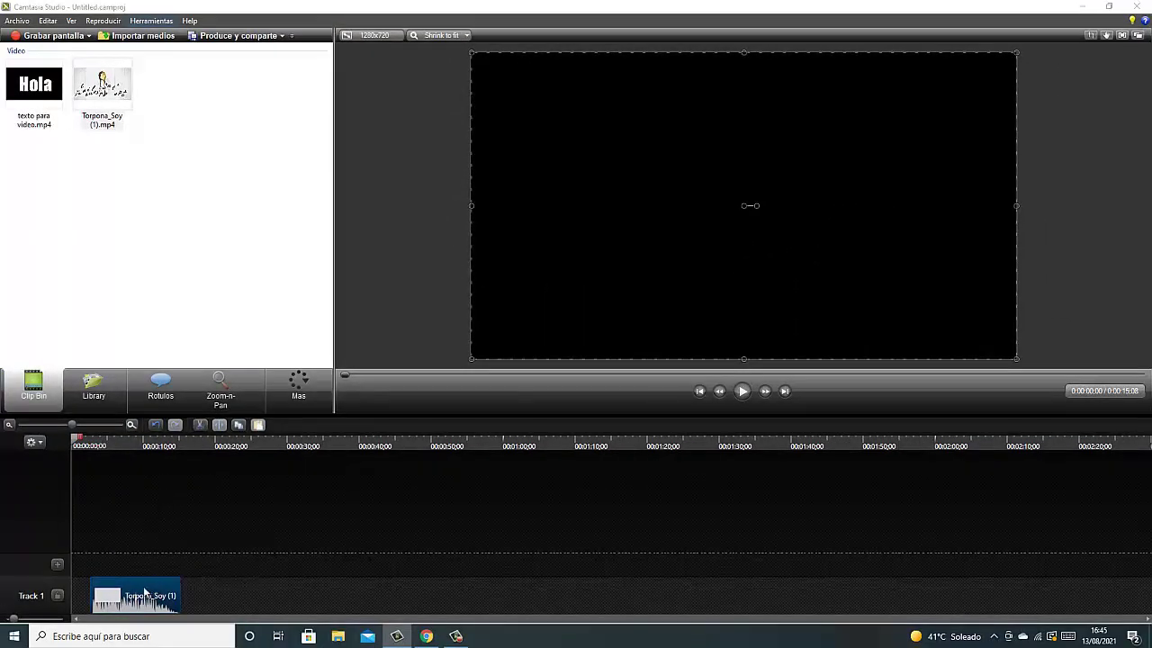
drag(146, 591, 127, 591)
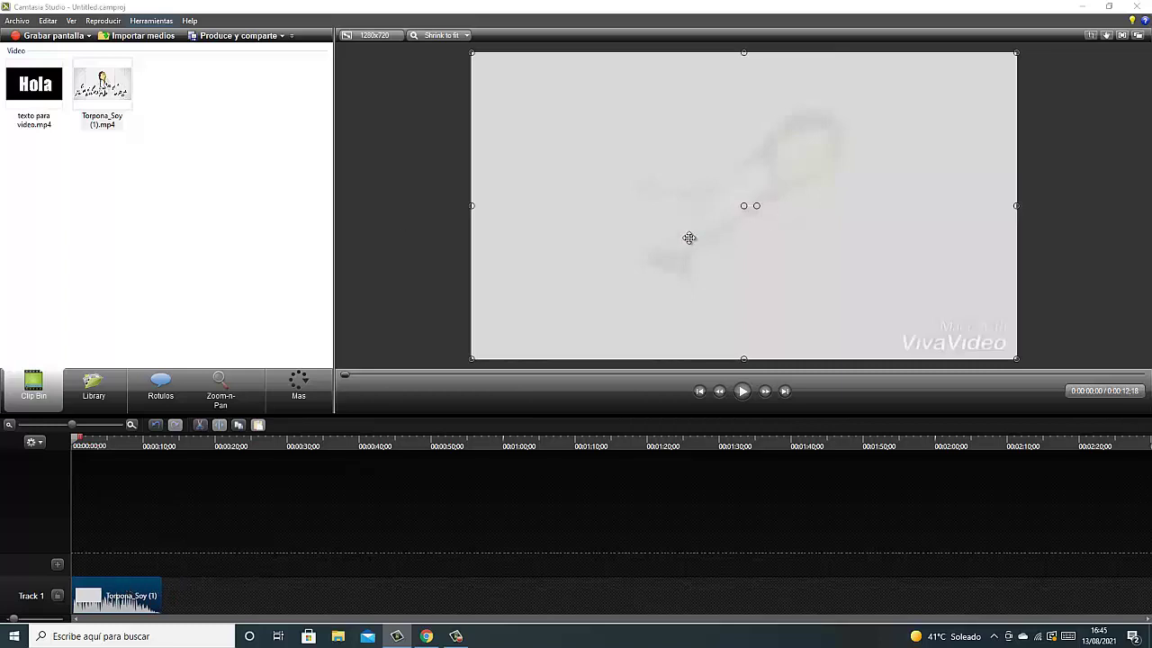
Step: Add the "texto para video" clip at the start of a new track above the Torpona_Soy (1) clip
click(28, 87)
drag(35, 102, 90, 508)
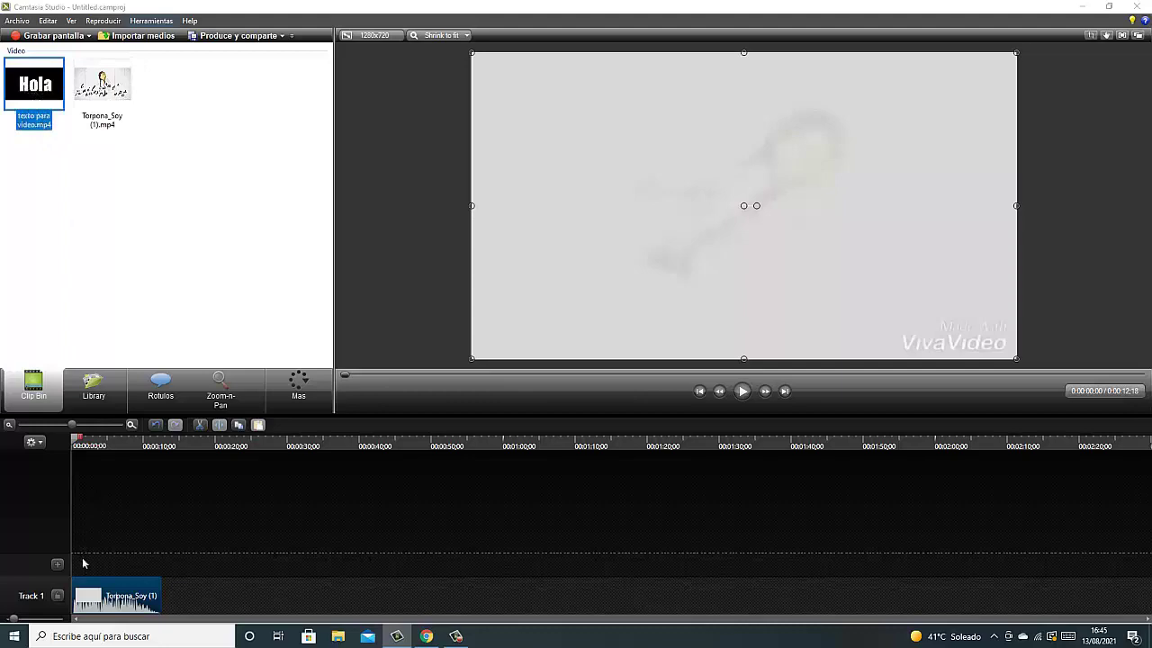
drag(82, 564, 90, 556)
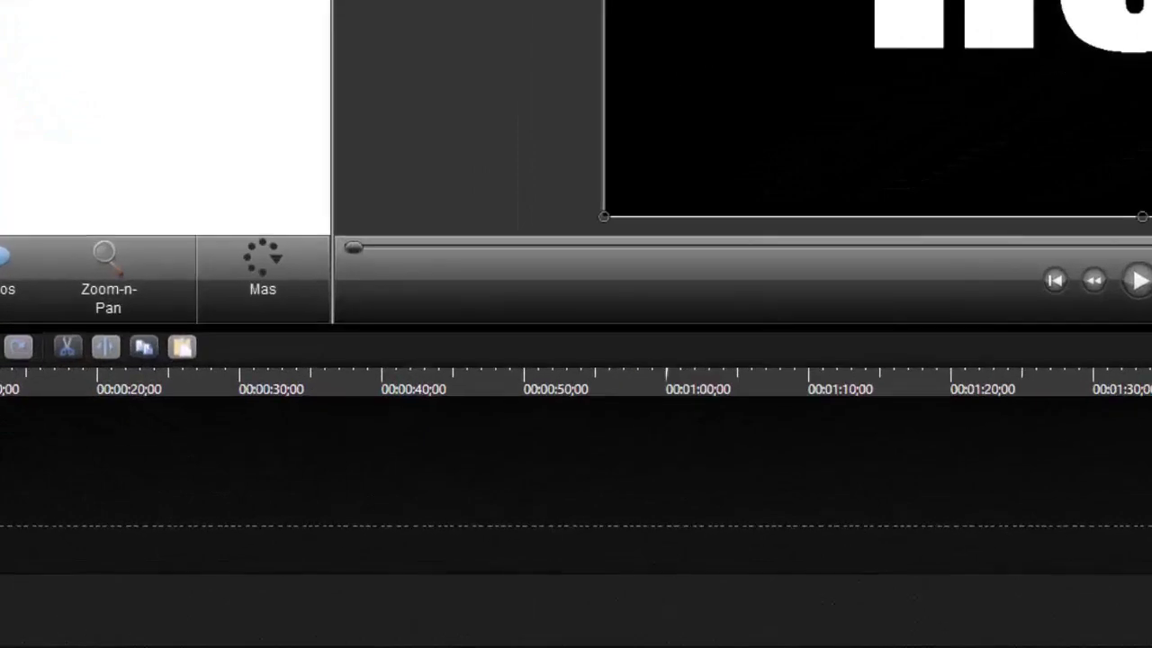
Step: Apply the Eliminar color effect to the Hola text clip, sampling the white of its letters as the colour to remove
click(258, 267)
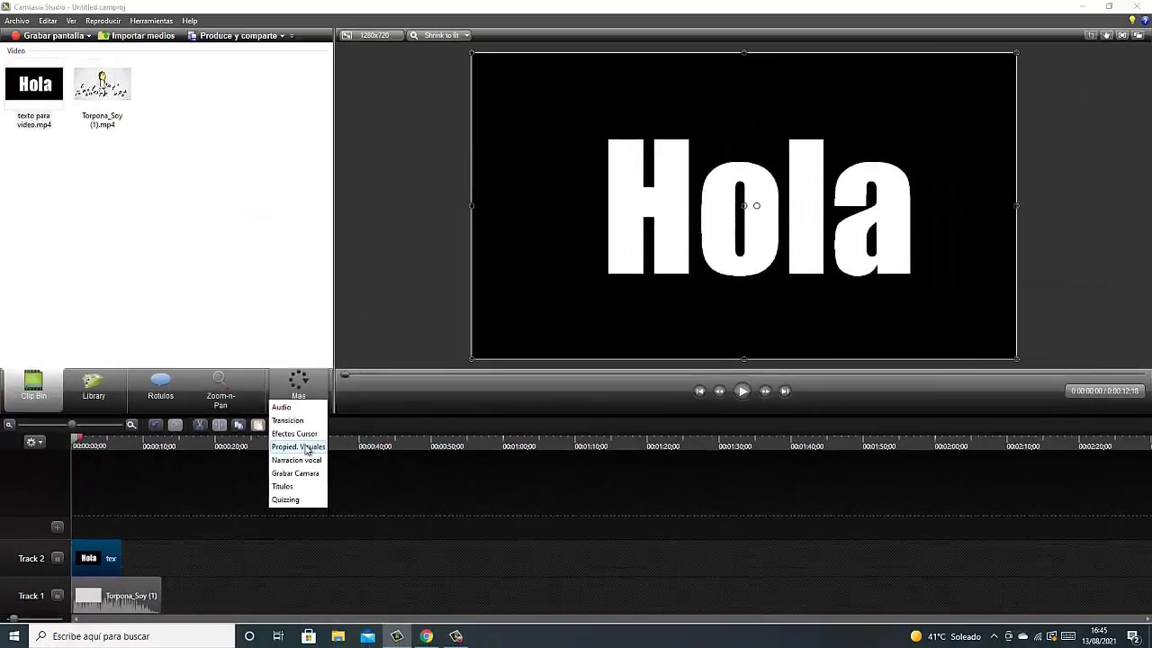
click(275, 390)
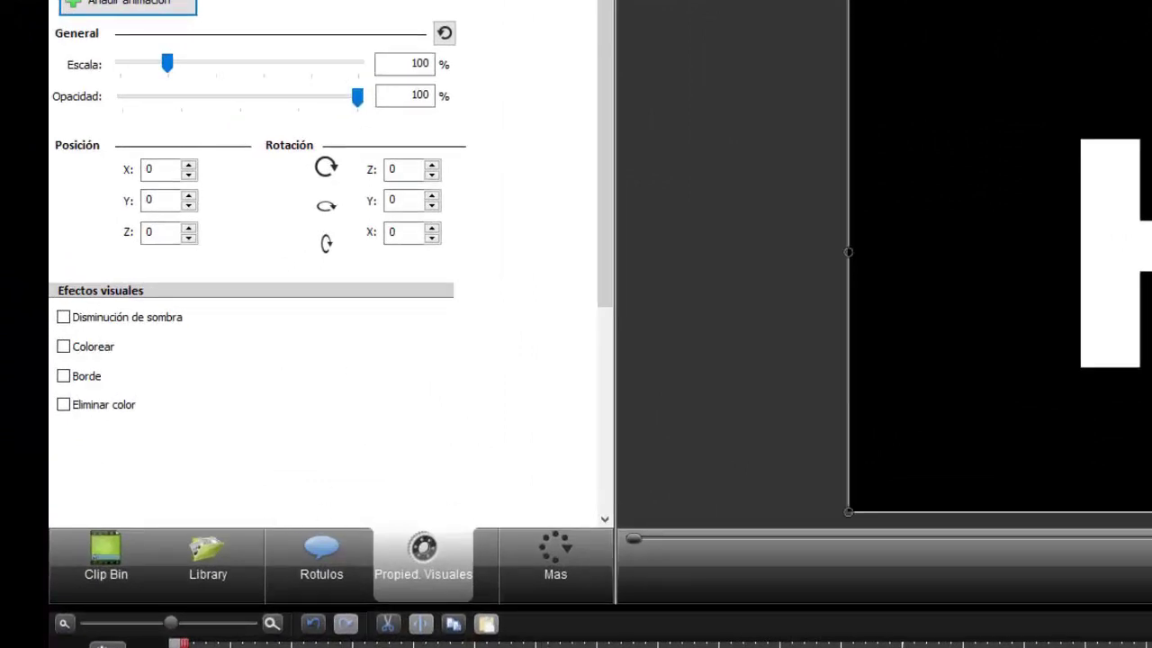
click(64, 405)
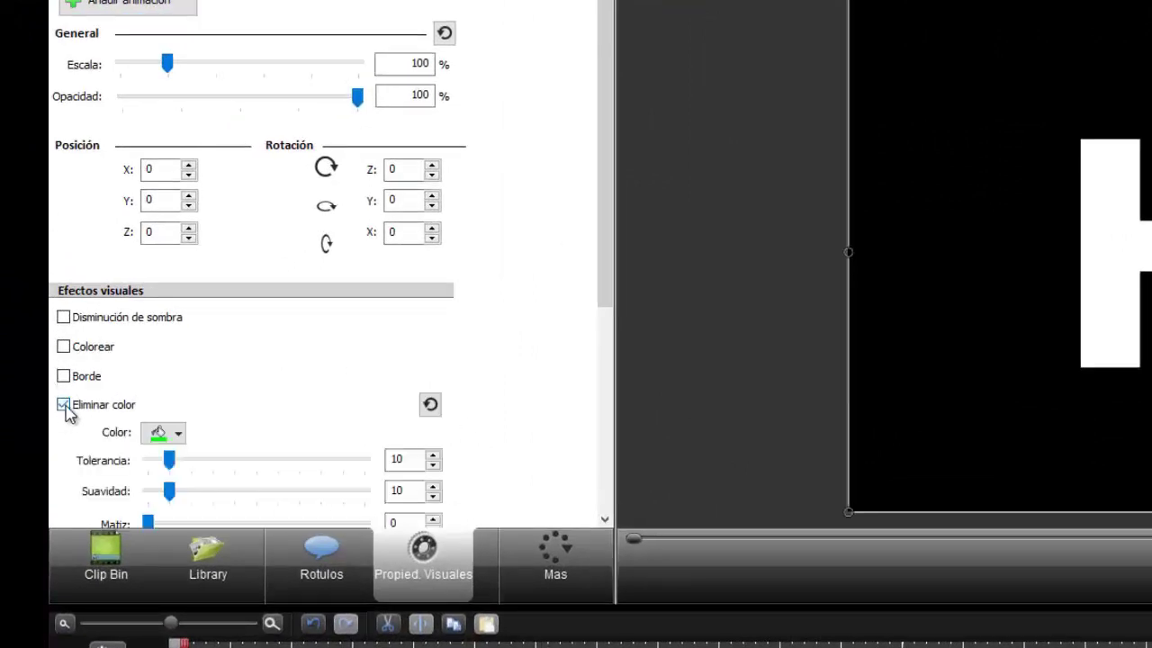
click(160, 435)
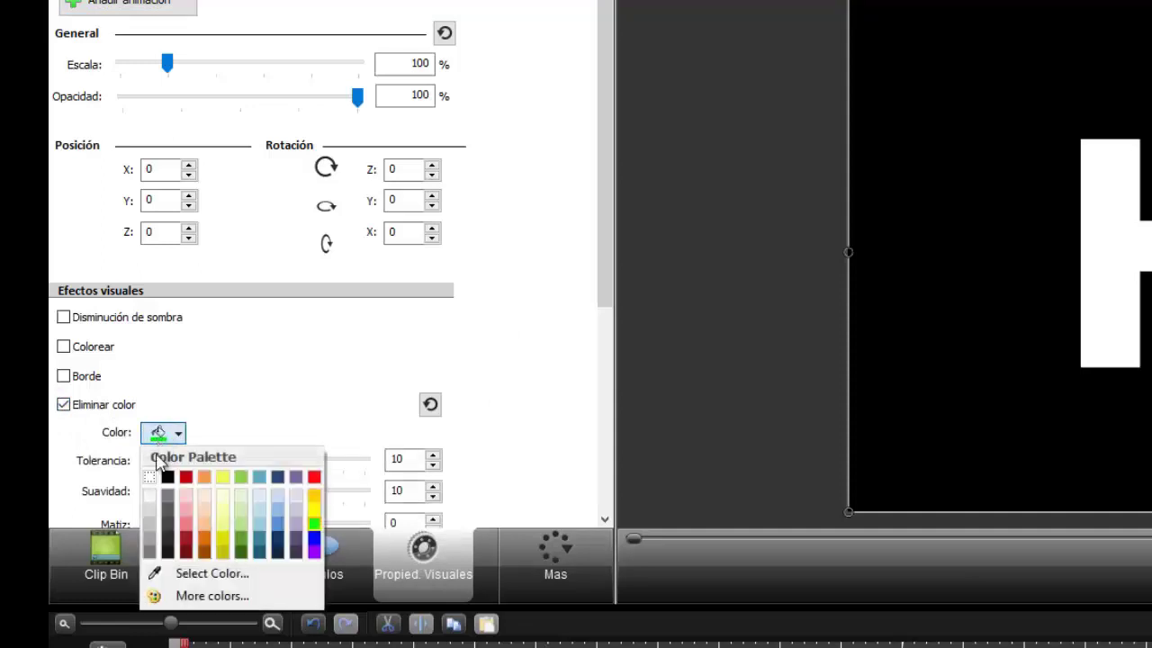
click(160, 574)
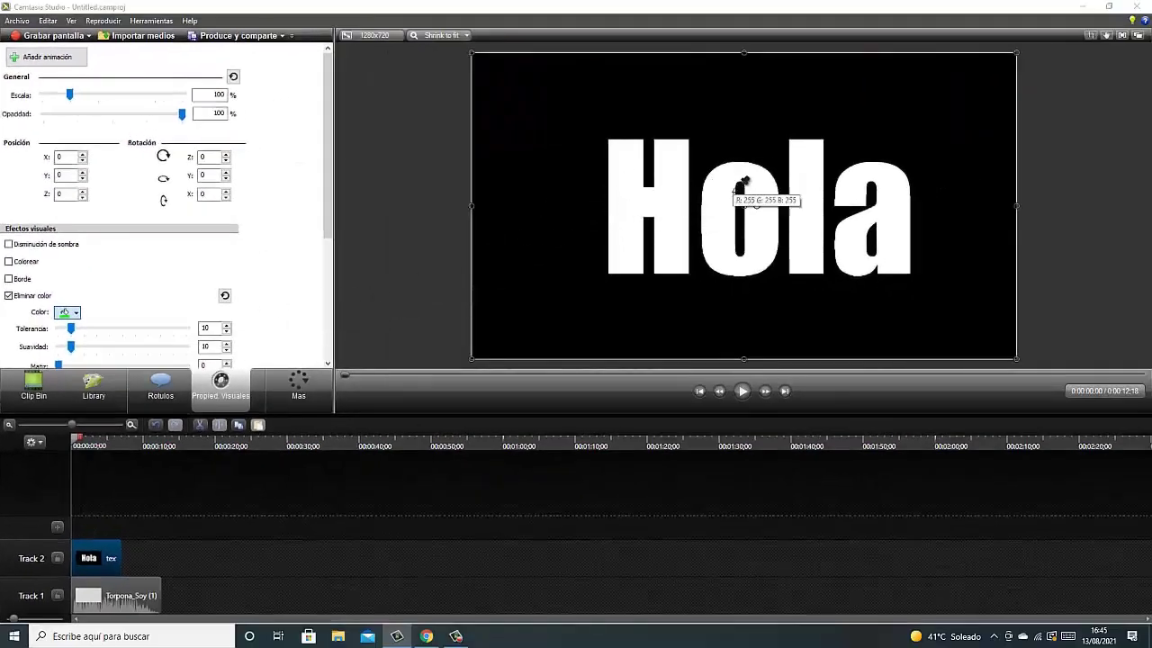
click(624, 211)
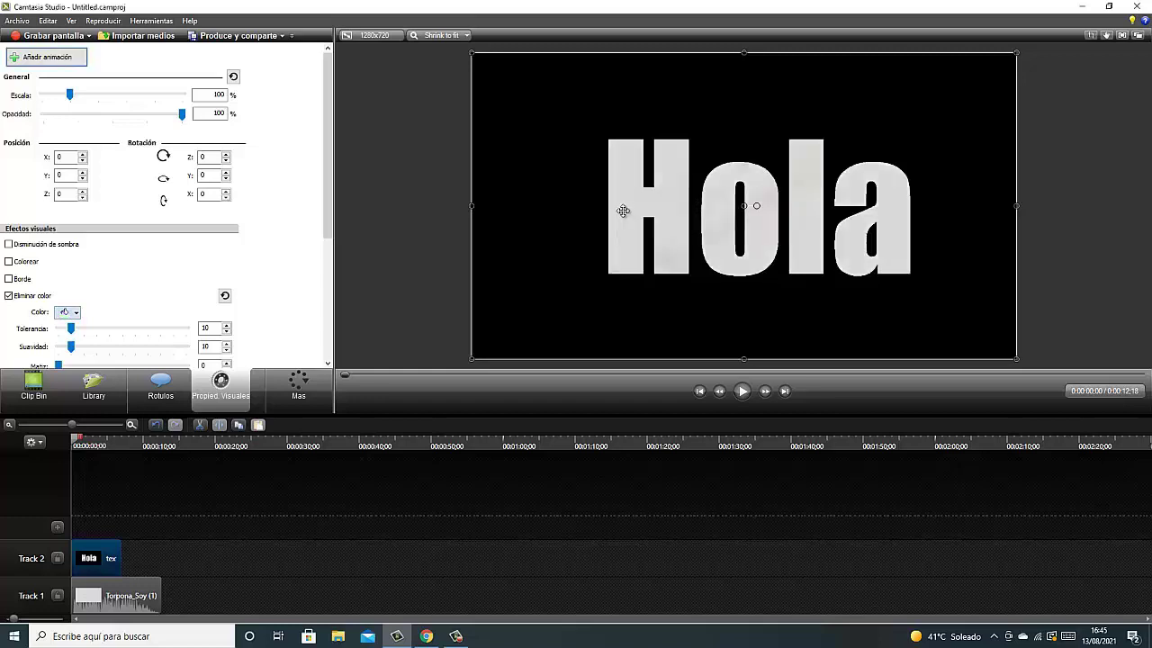
Step: Preview the composition and trim the end of the Torpona_Soy (1) clip to match the text clip's end
click(743, 391)
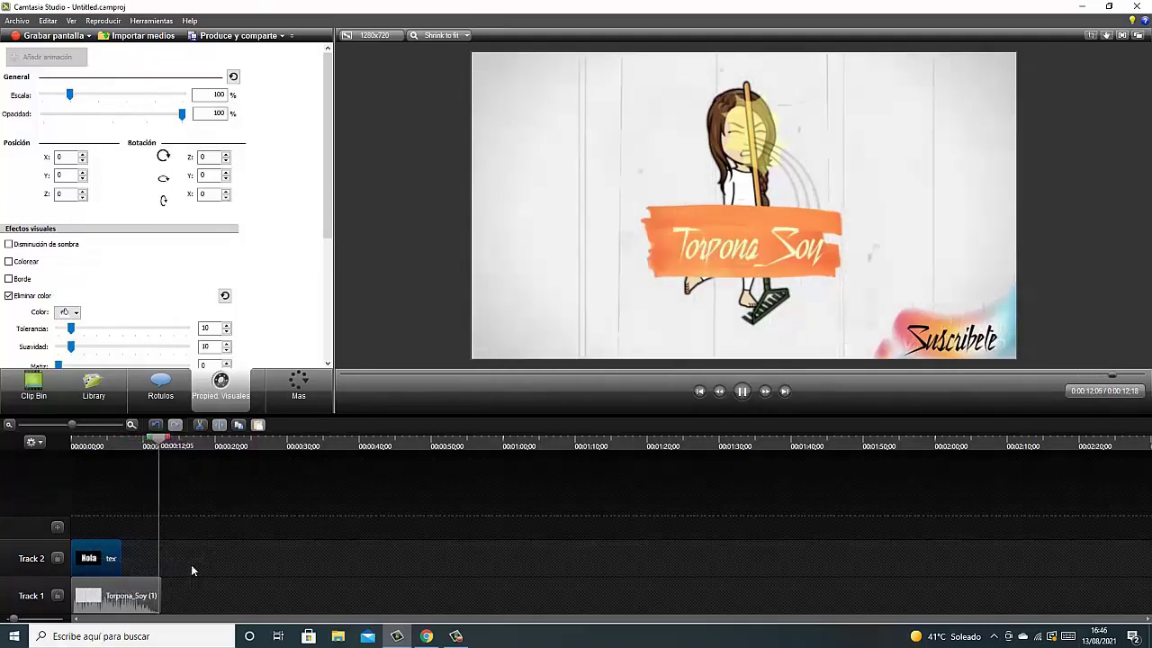
drag(161, 595, 126, 595)
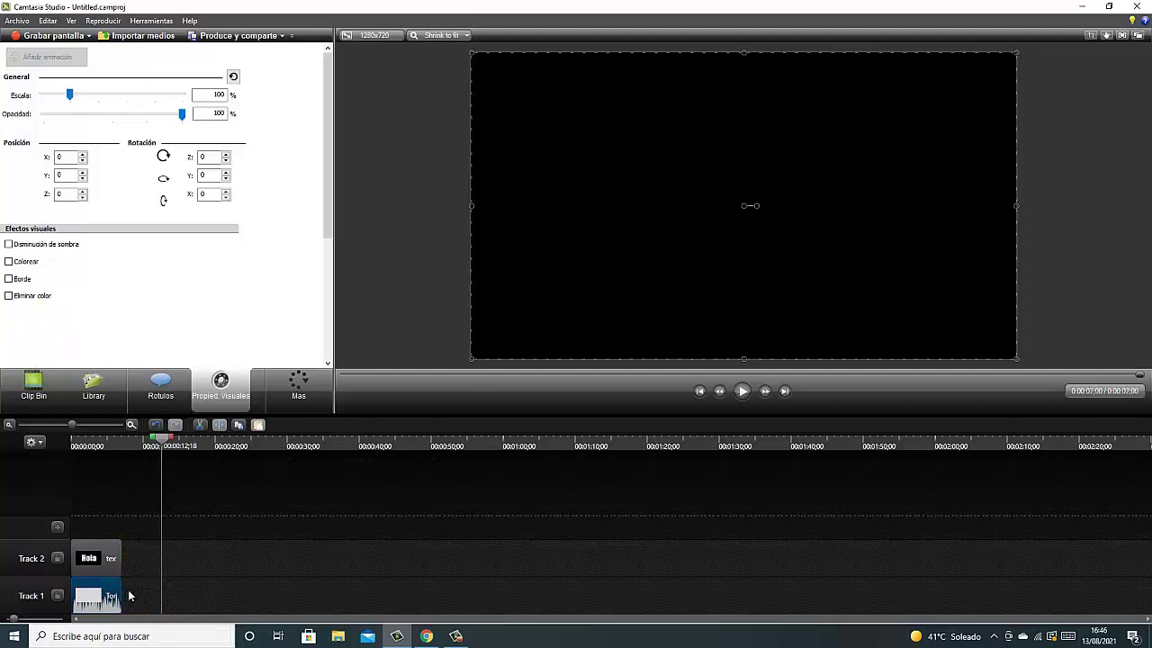
click(742, 391)
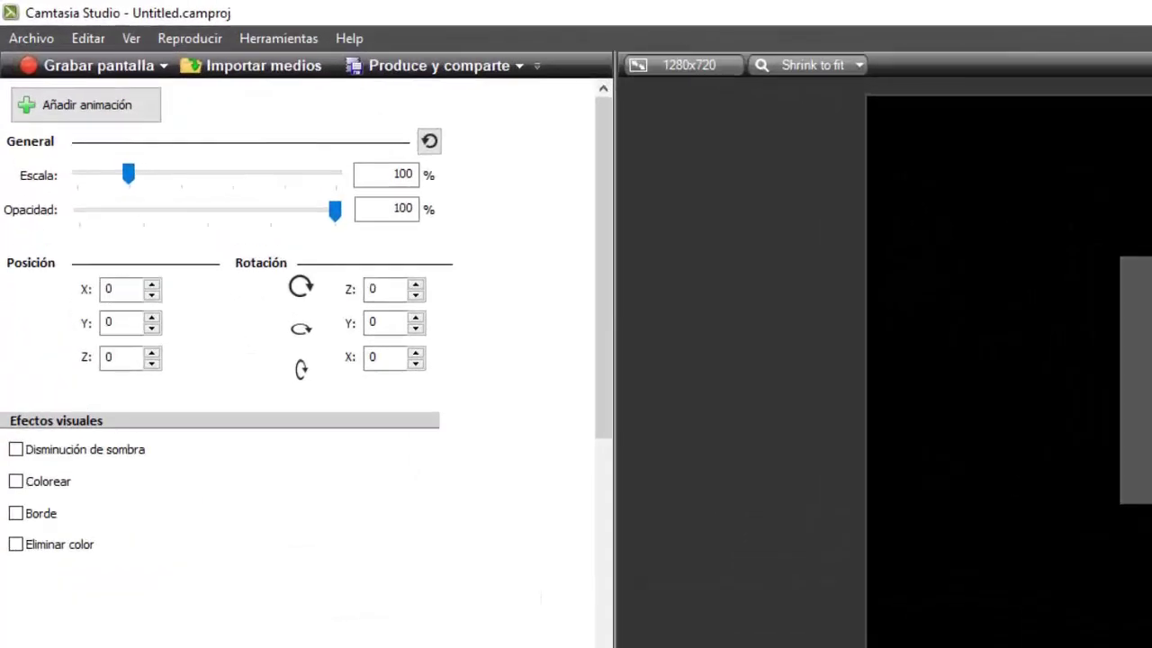
click(966, 506)
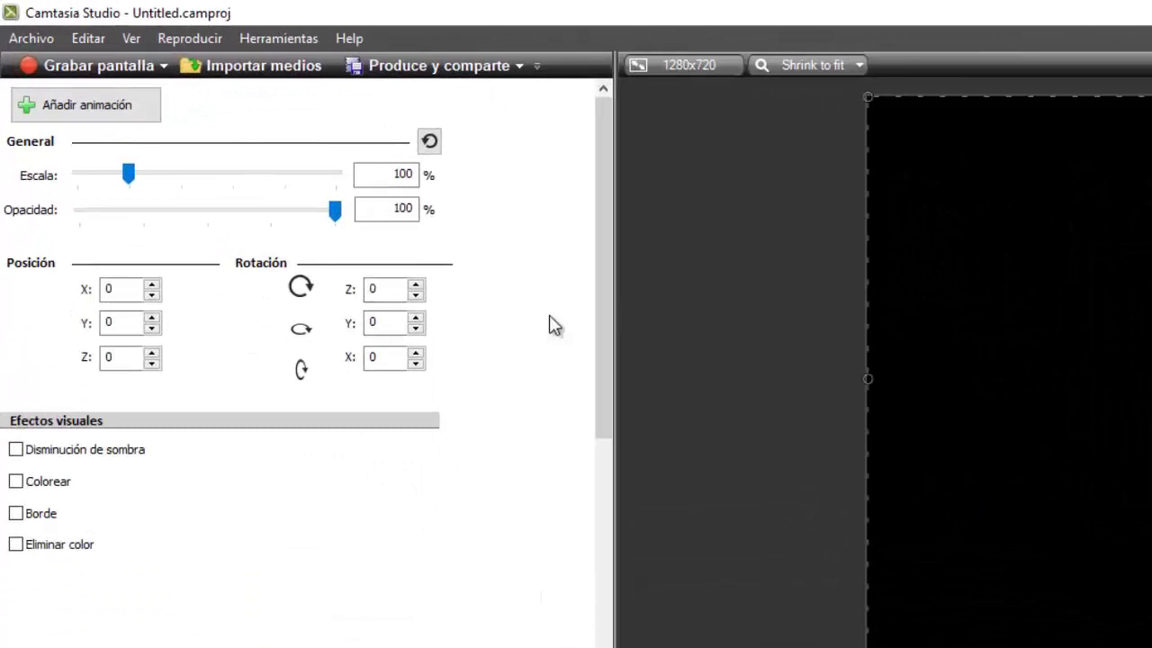
Step: Produce the video with the MP4 only (up to 720p) preset under the name "1 parte"
click(519, 68)
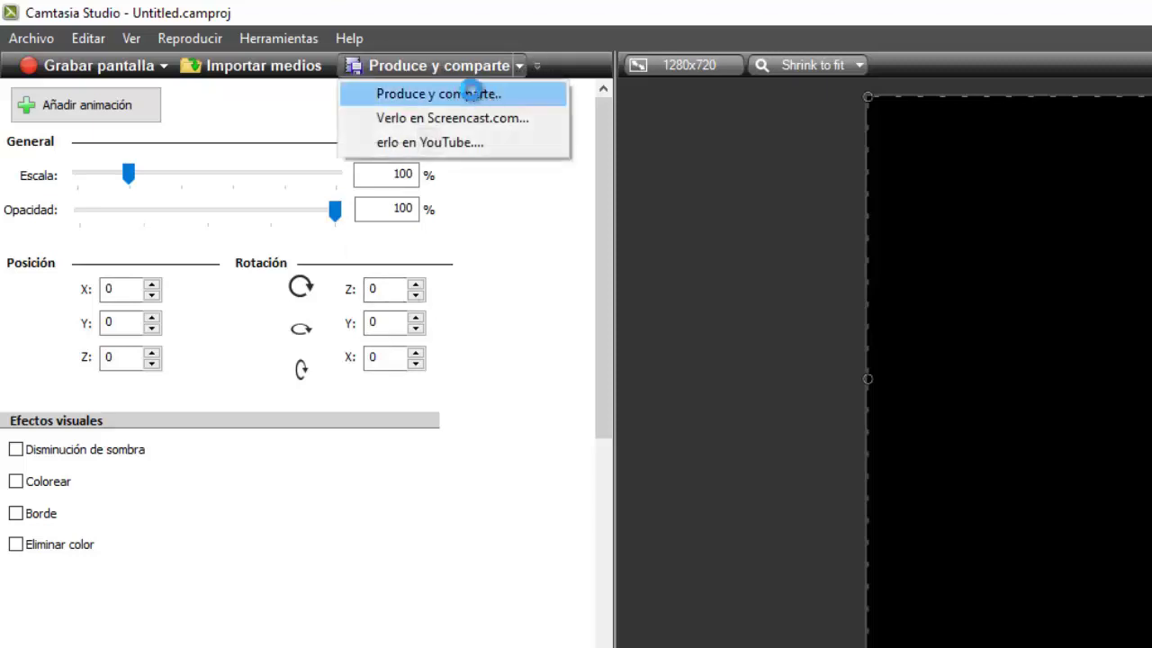
click(470, 95)
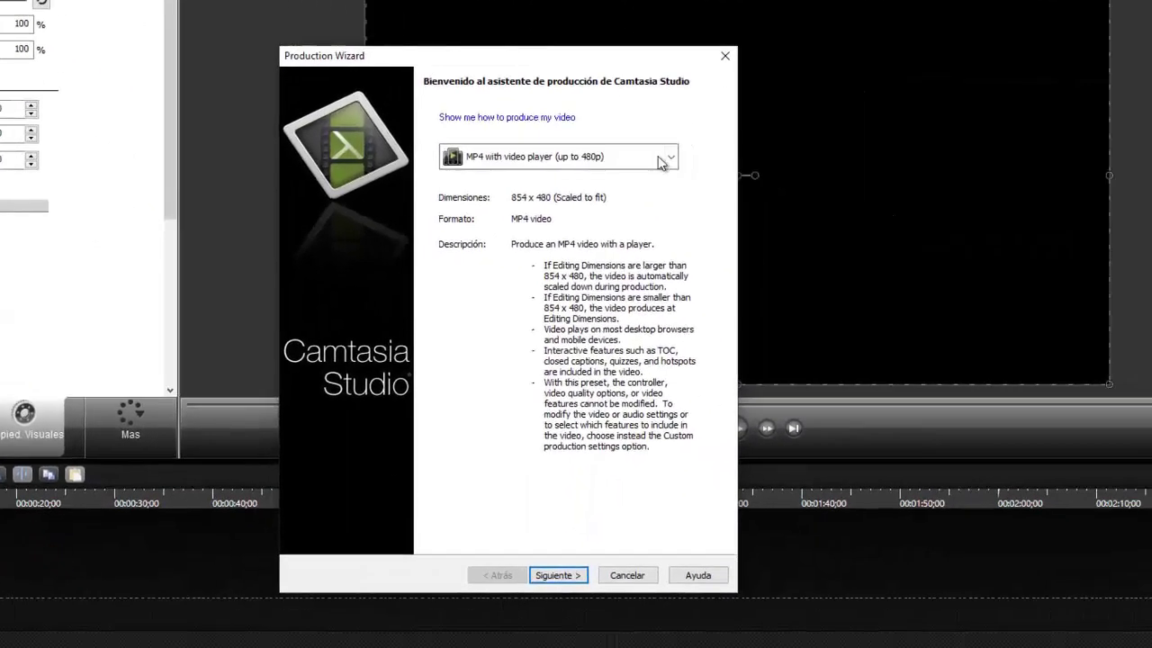
click(669, 159)
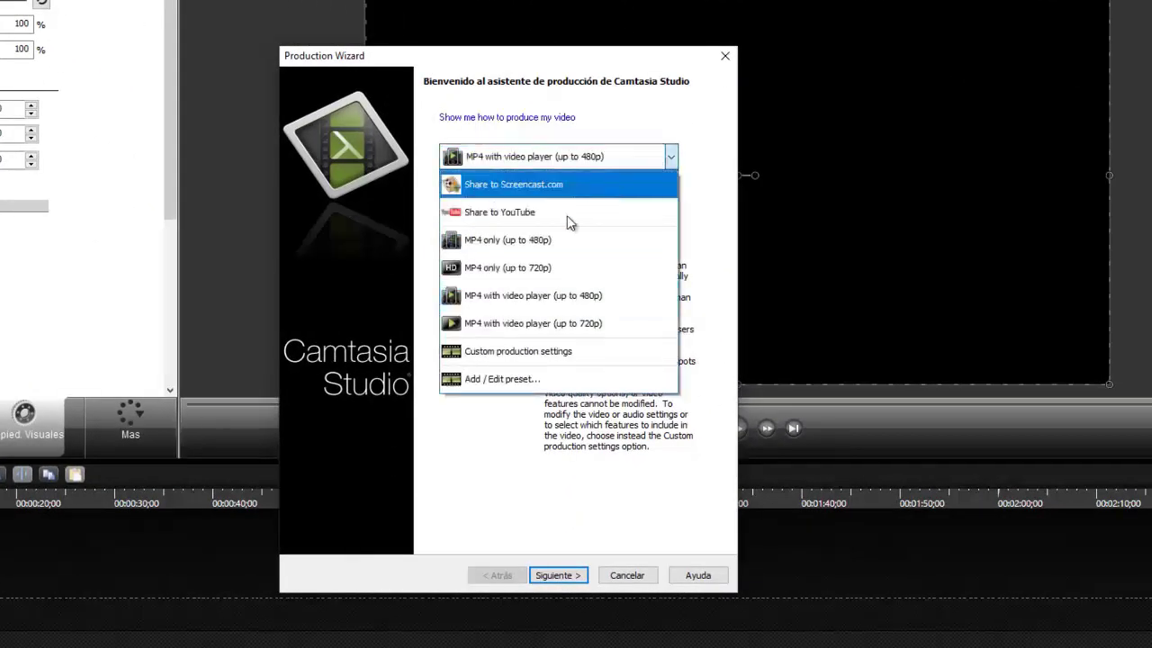
click(488, 273)
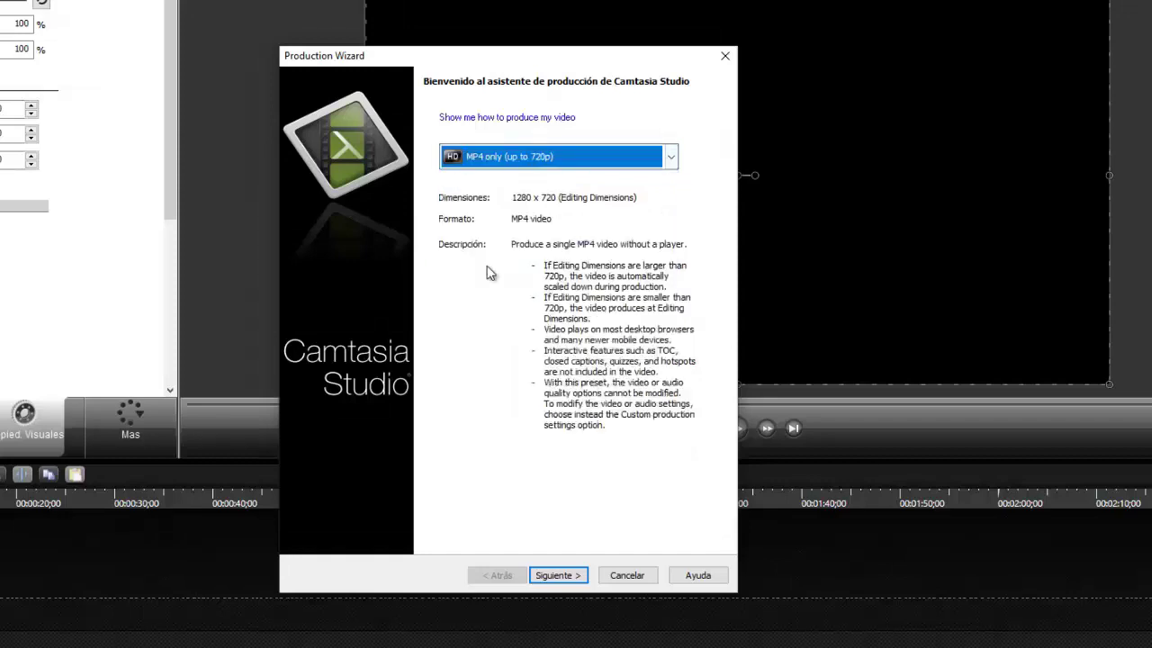
click(557, 575)
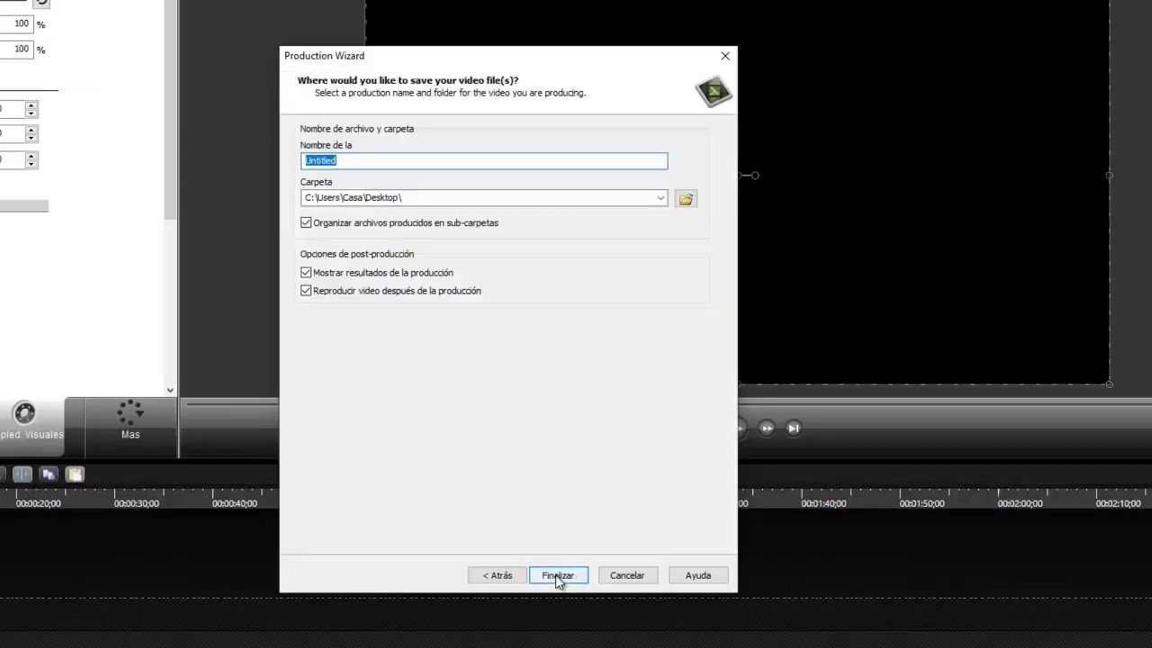
click(365, 163)
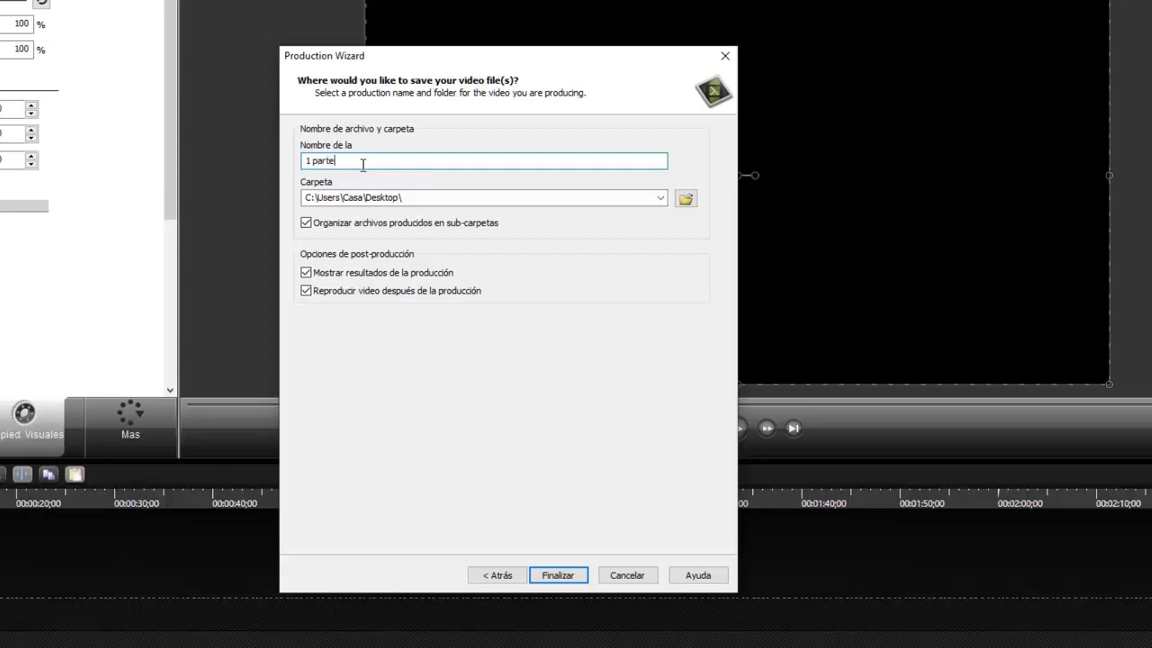
click(557, 575)
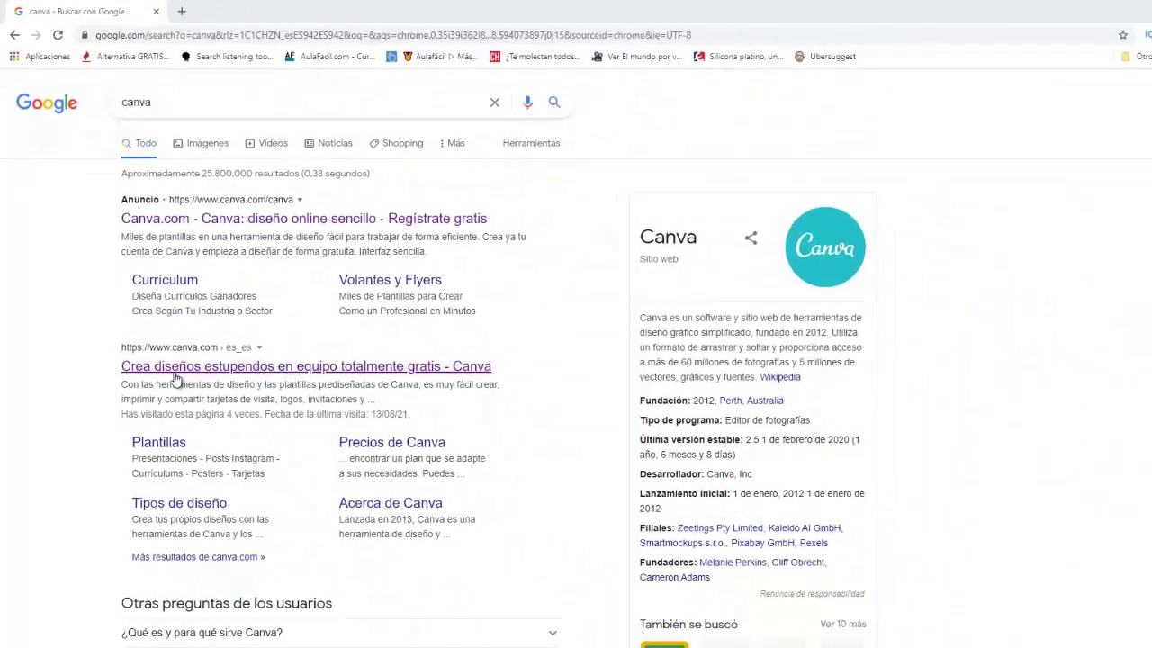
Step: Open Canva's Spanish website from the Google results and register with one of the accounts listed in the sign-up window
click(263, 370)
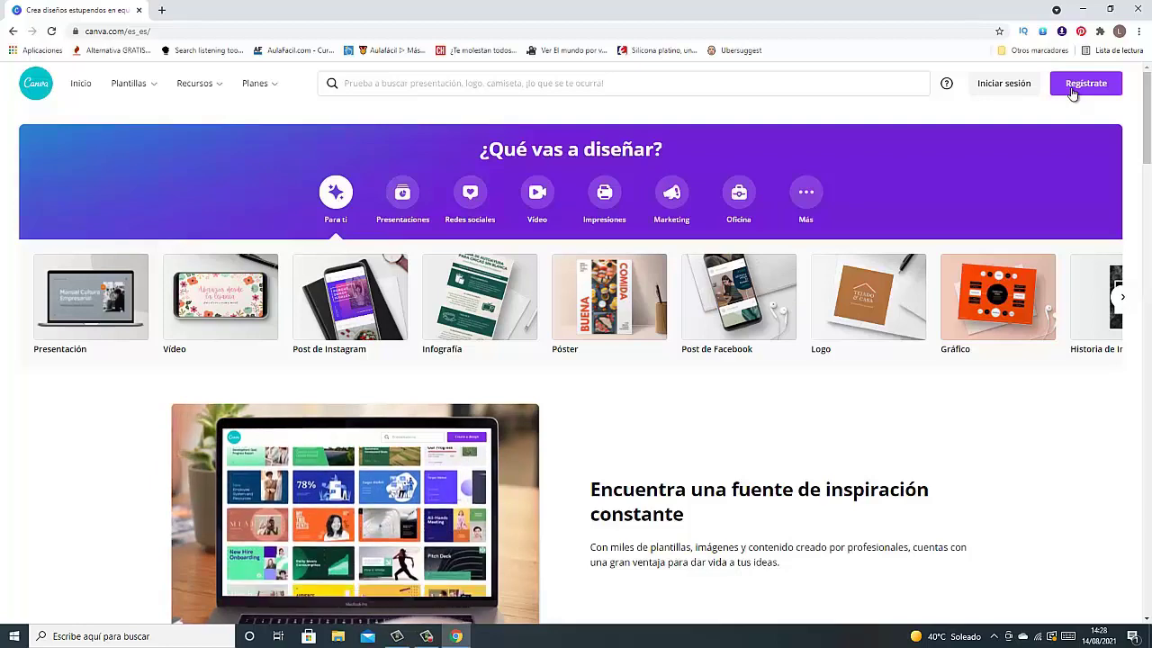
click(1079, 86)
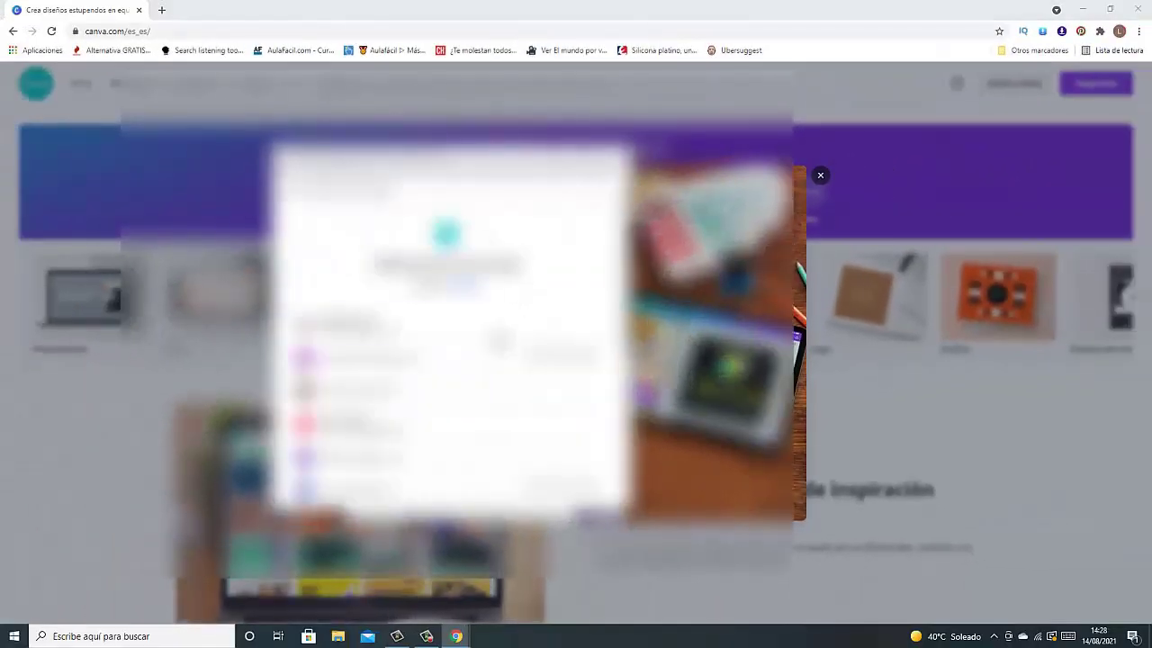
scroll(448, 373, down, 2)
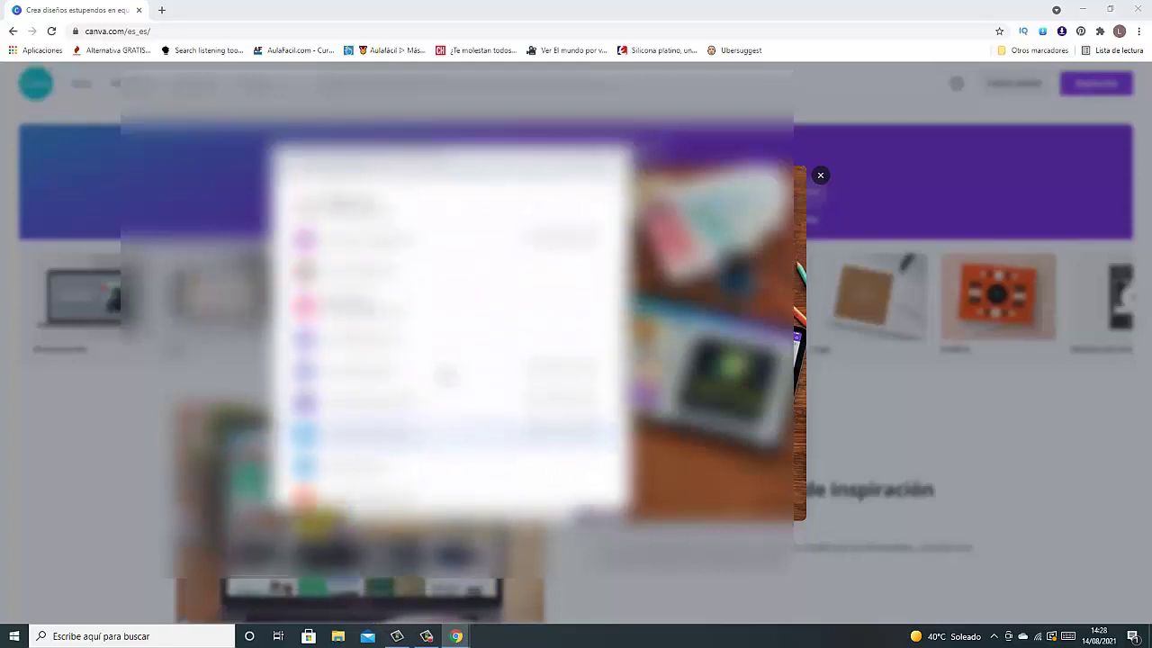
scroll(446, 374, down, 3)
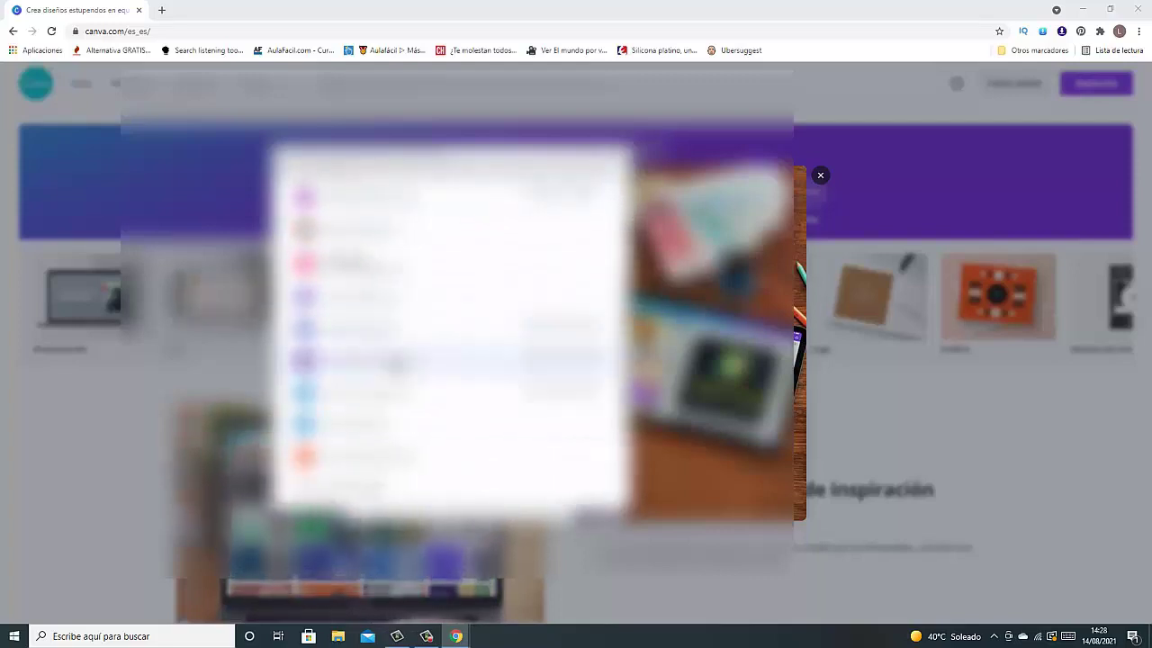
scroll(447, 374, down, 1)
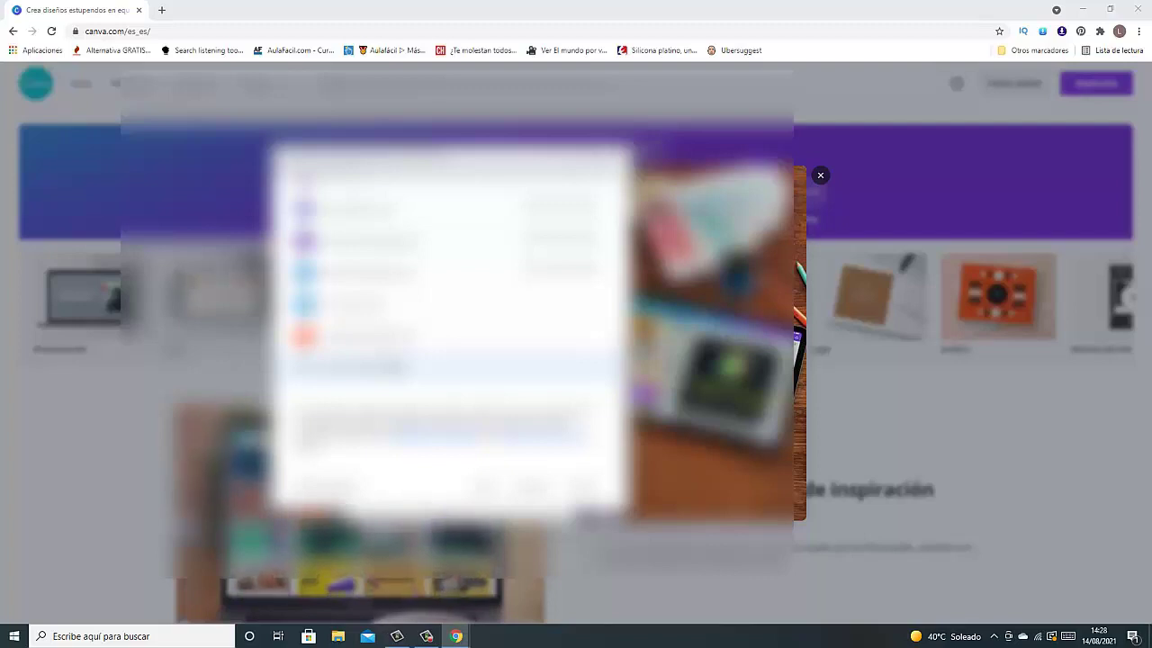
scroll(446, 375, up, 1)
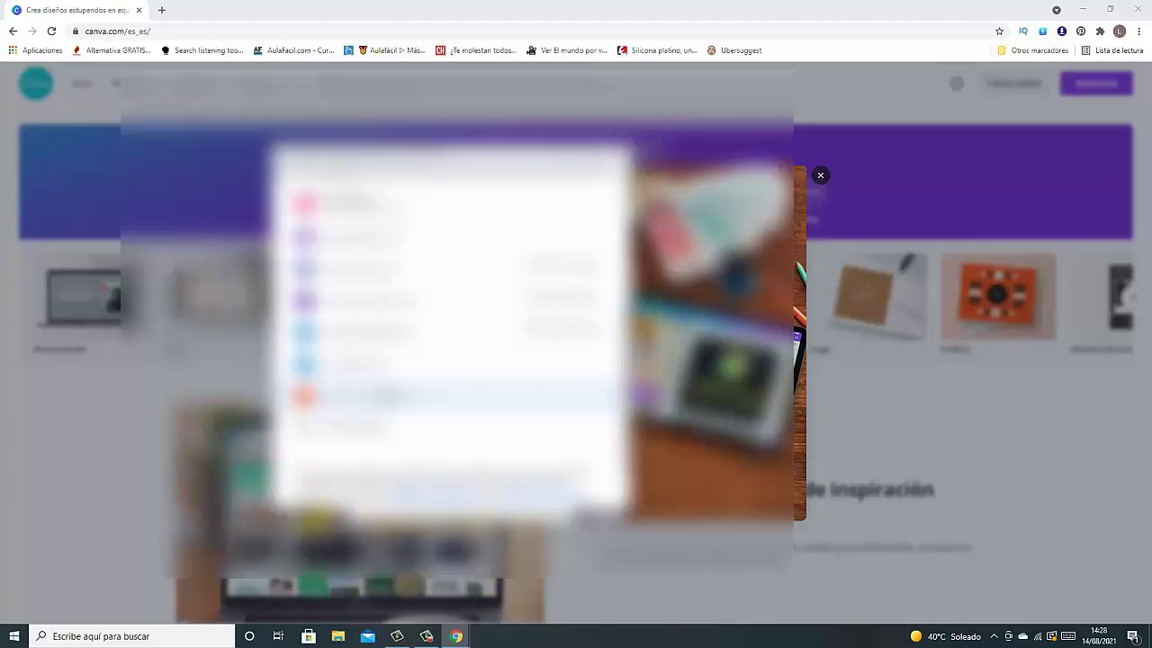
click(387, 396)
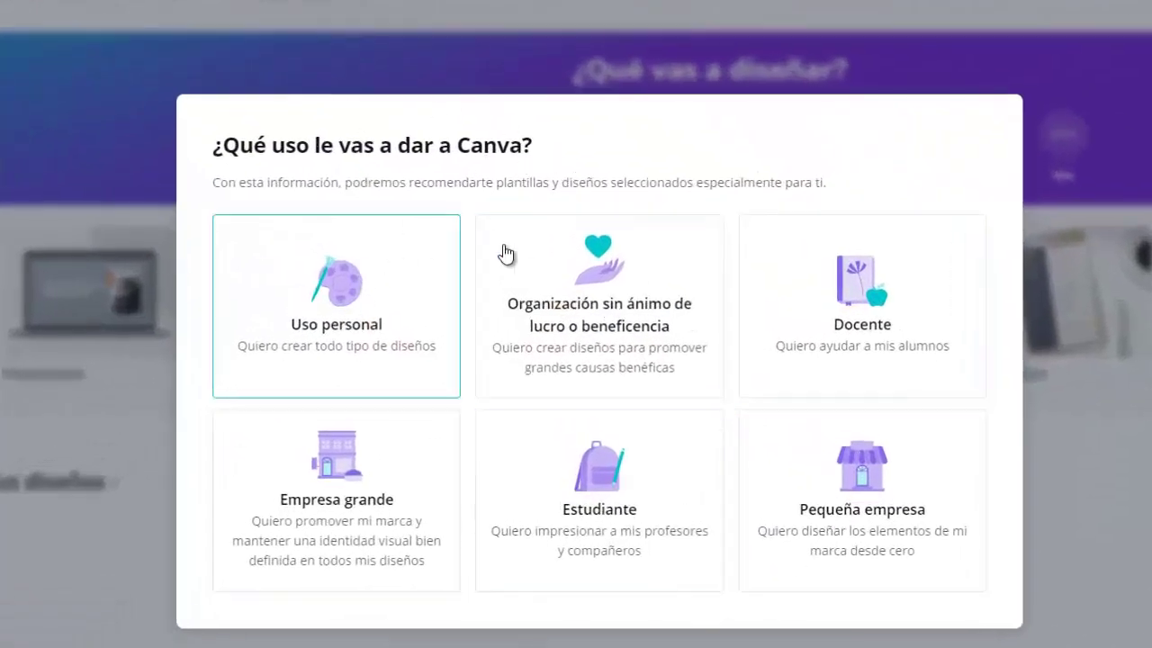
Step: Complete the Canva sign-up questions with Uso personal, postponing the Canva Pro trial and accepting the e-mail updates
click(324, 297)
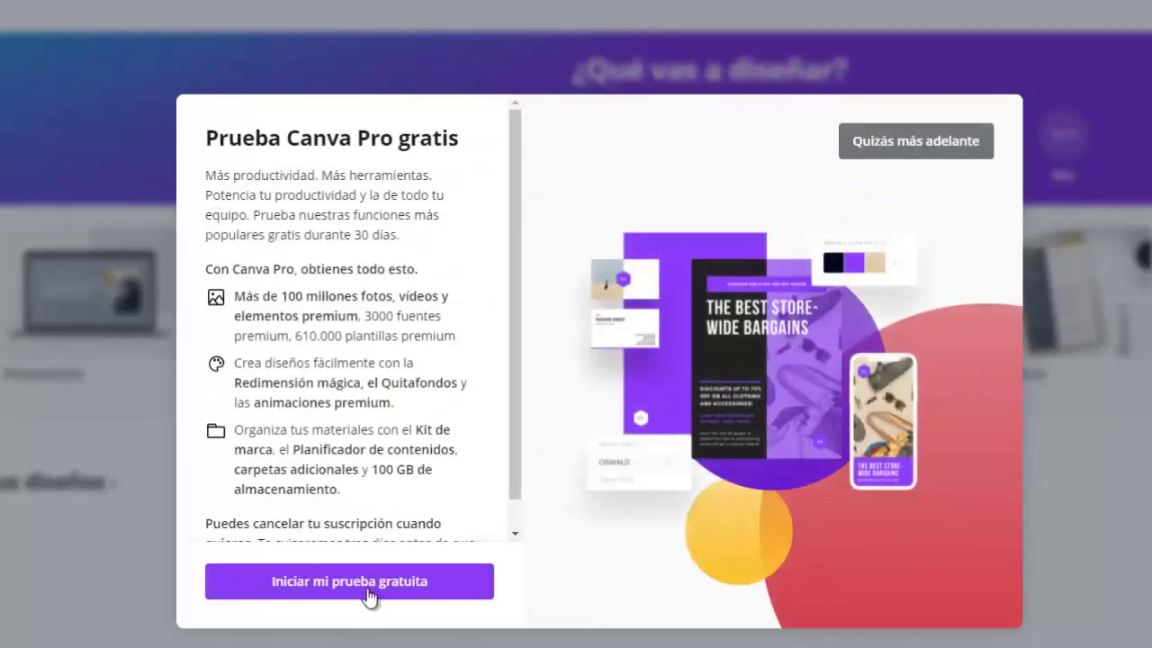
click(915, 144)
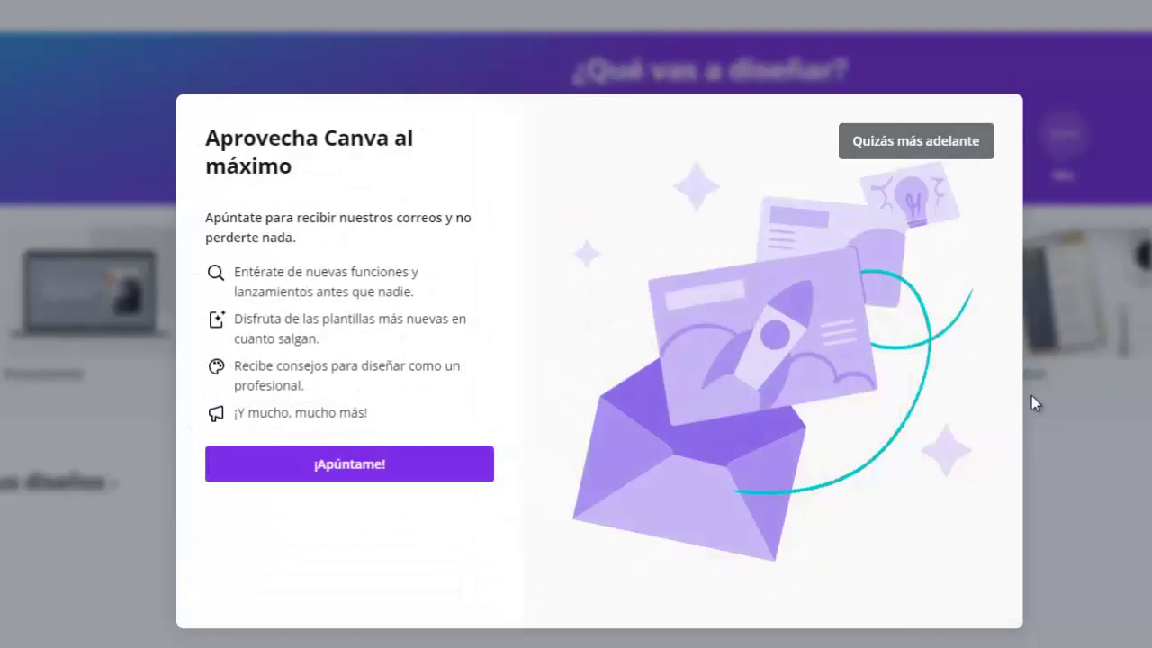
click(378, 478)
Step: Search the design types for "youtube", create a 1280 × 720 px Miniatura de YouTube design, and skip the introductory tour
click(469, 260)
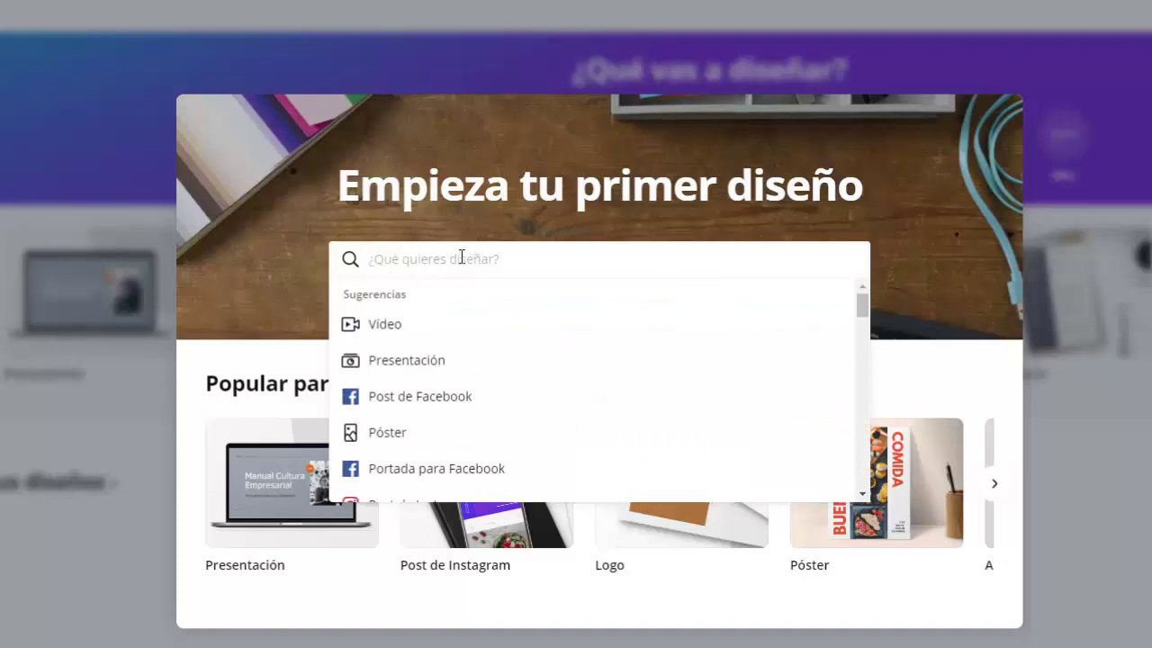
text(youtube)
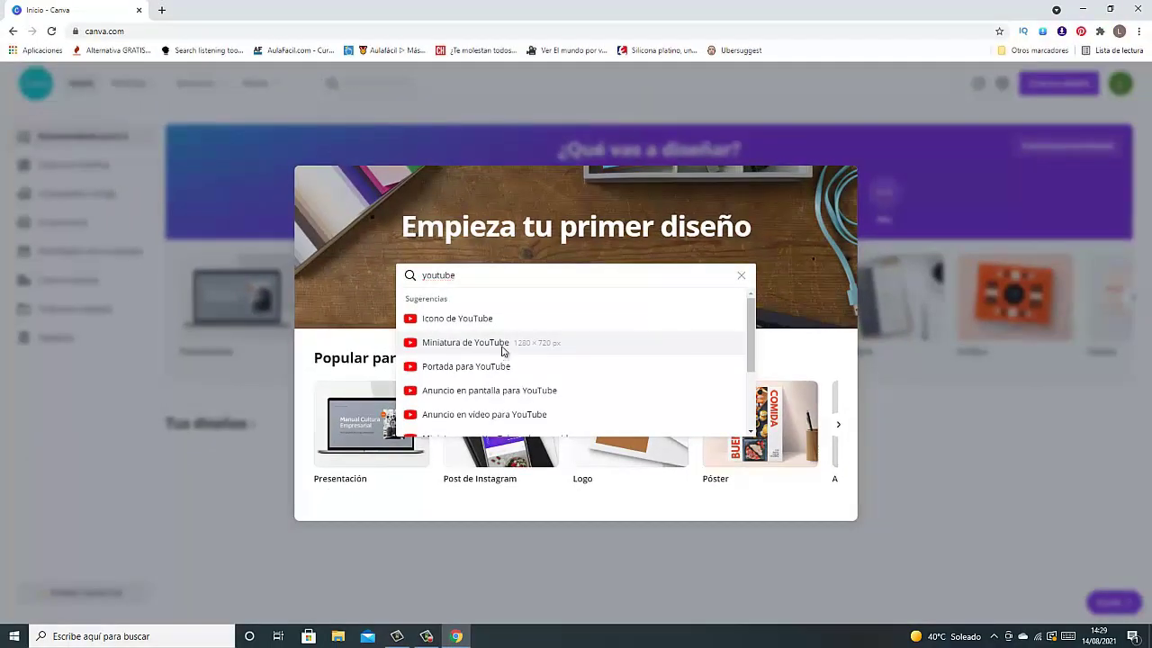
click(502, 350)
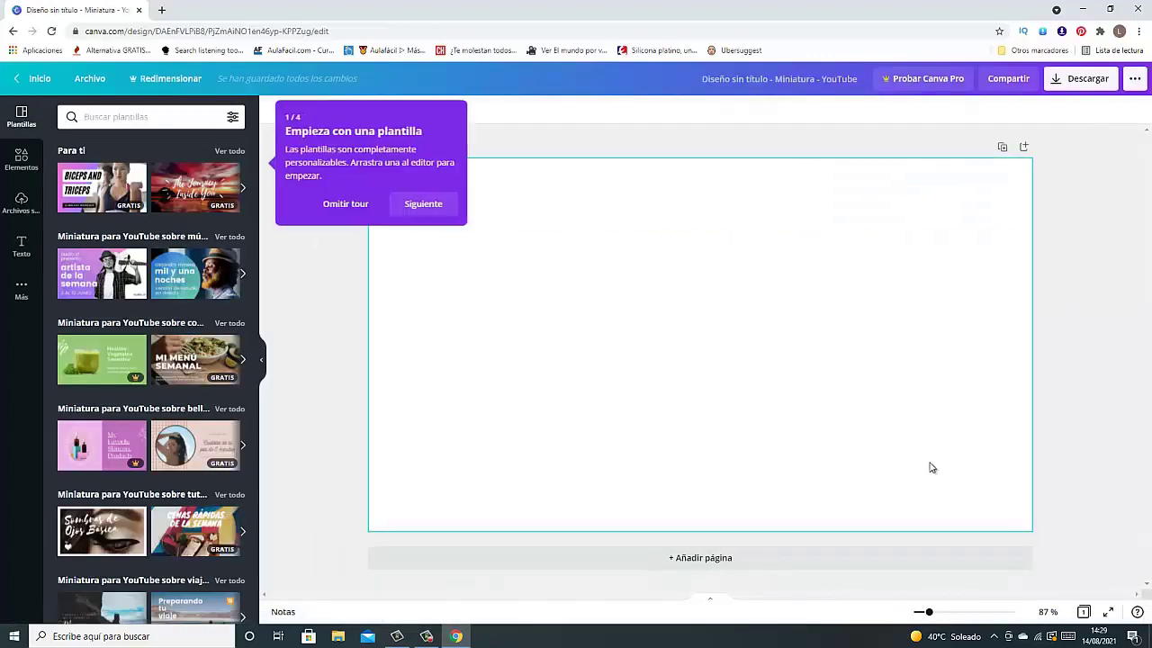
click(341, 205)
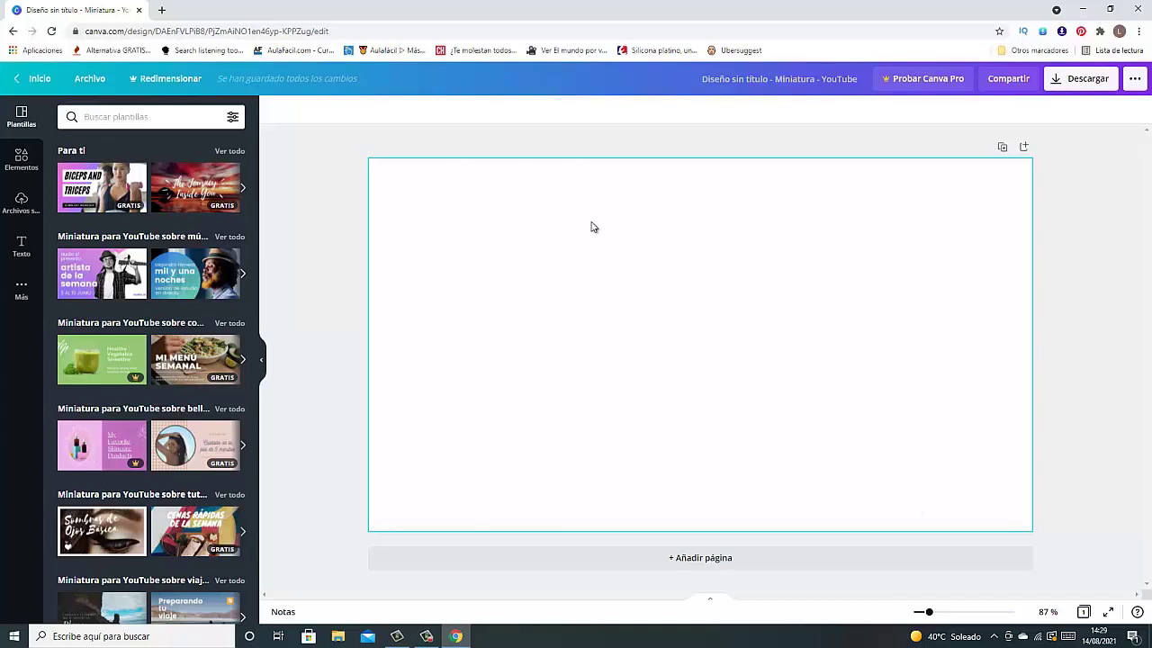
Step: Set the background colour of the blank thumbnail page to black
click(586, 280)
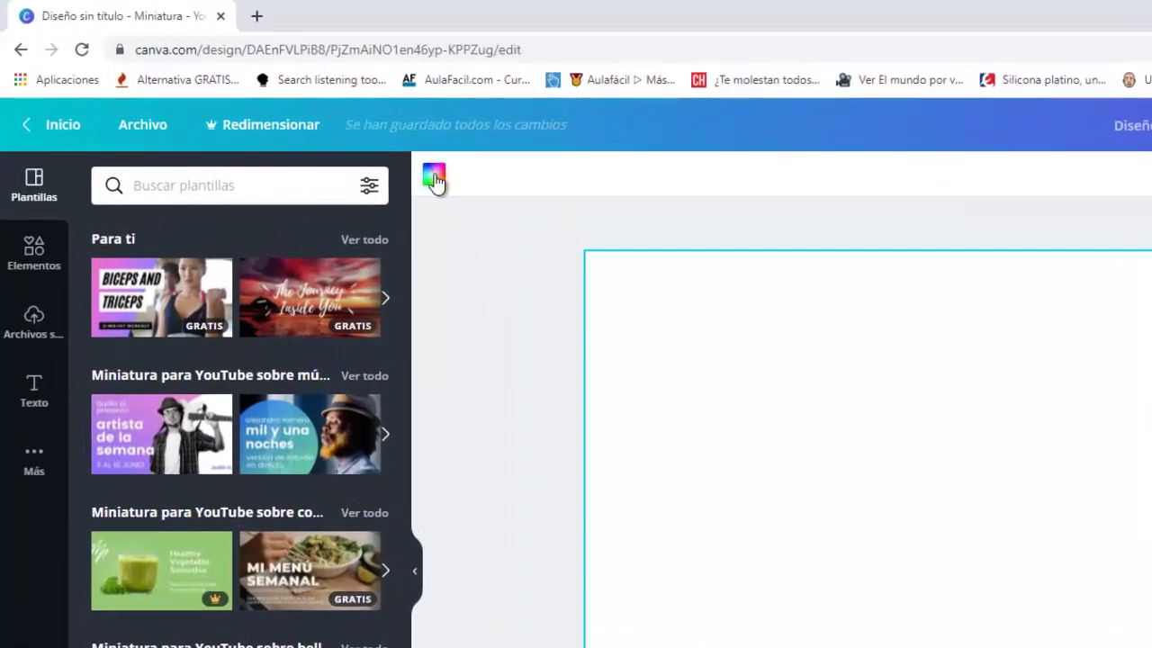
click(433, 177)
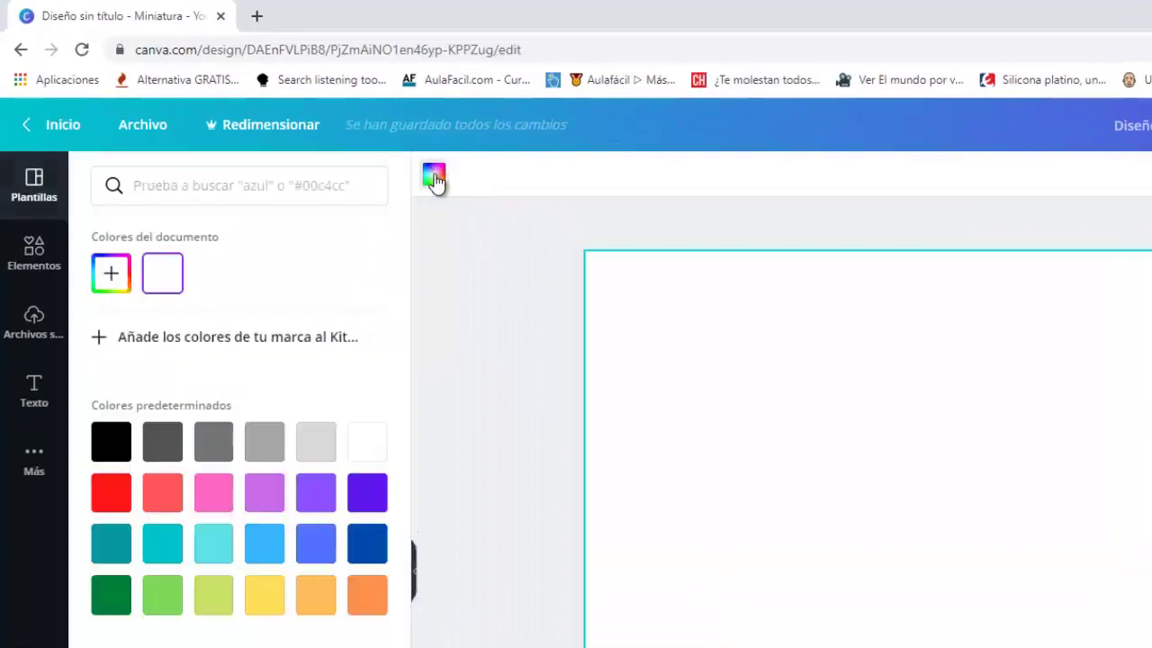
click(122, 439)
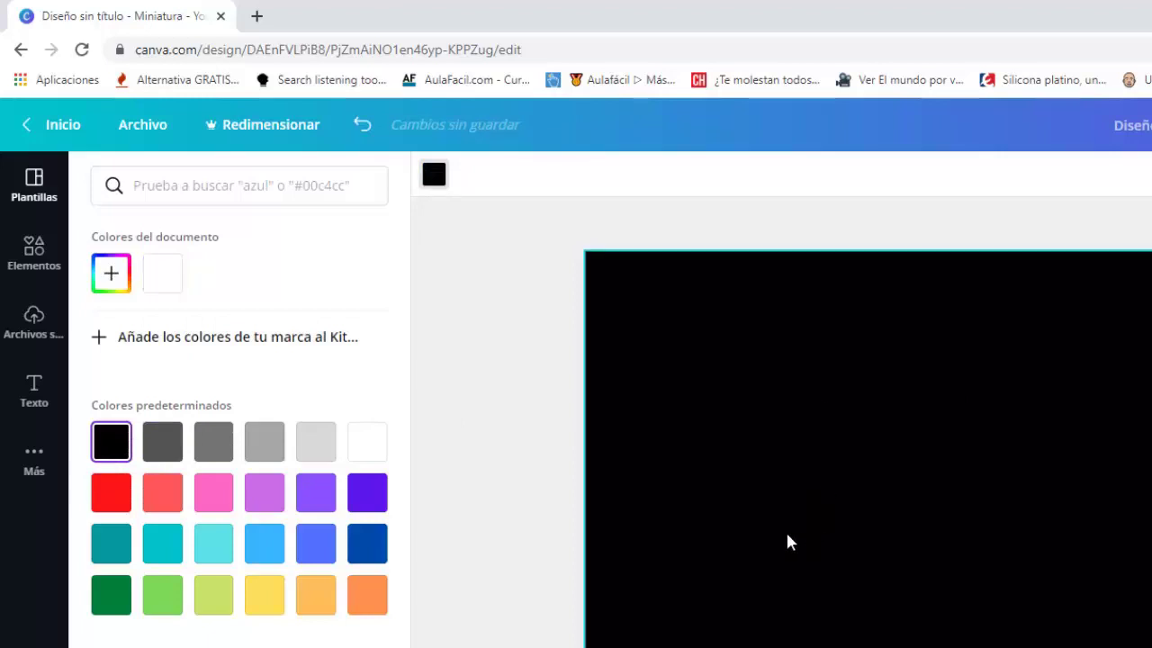
Step: Add the free "DAZZLE eau de parfum" text combination to the black page and dismiss the ungrouping tip
click(35, 394)
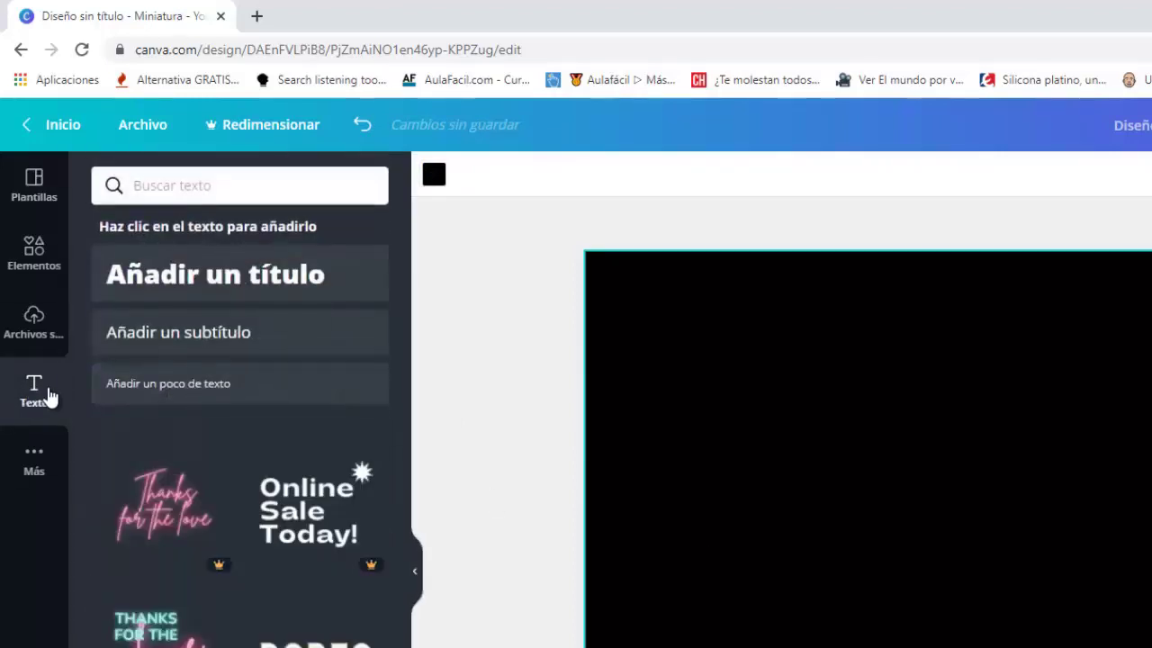
scroll(364, 531, down, 6)
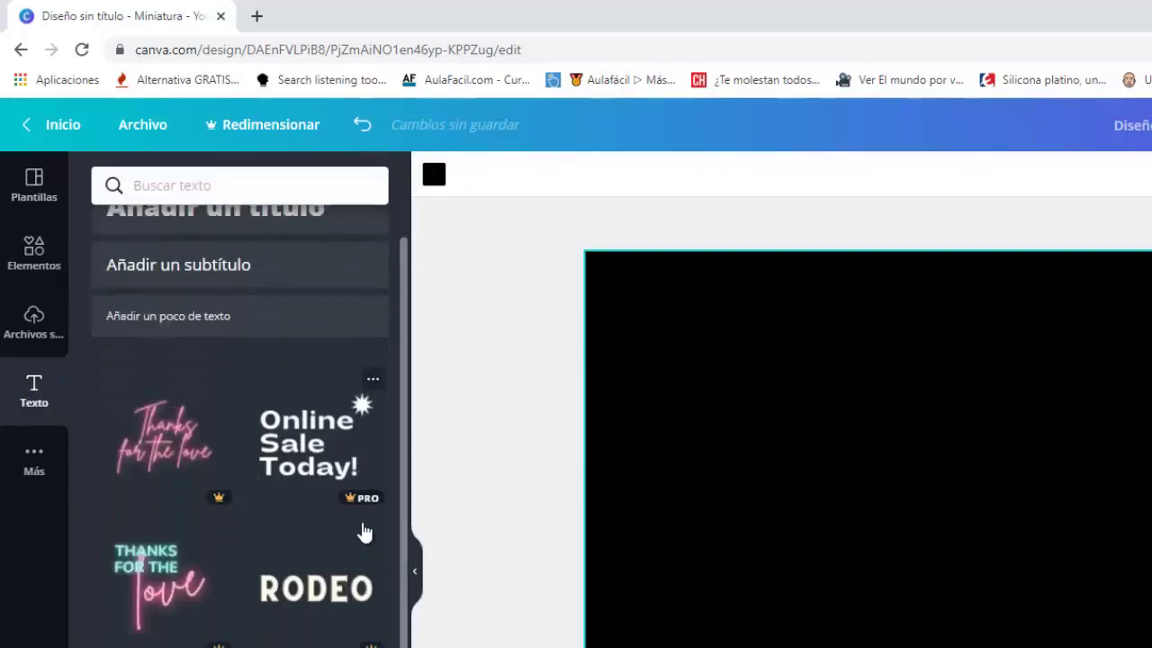
scroll(365, 531, down, 5)
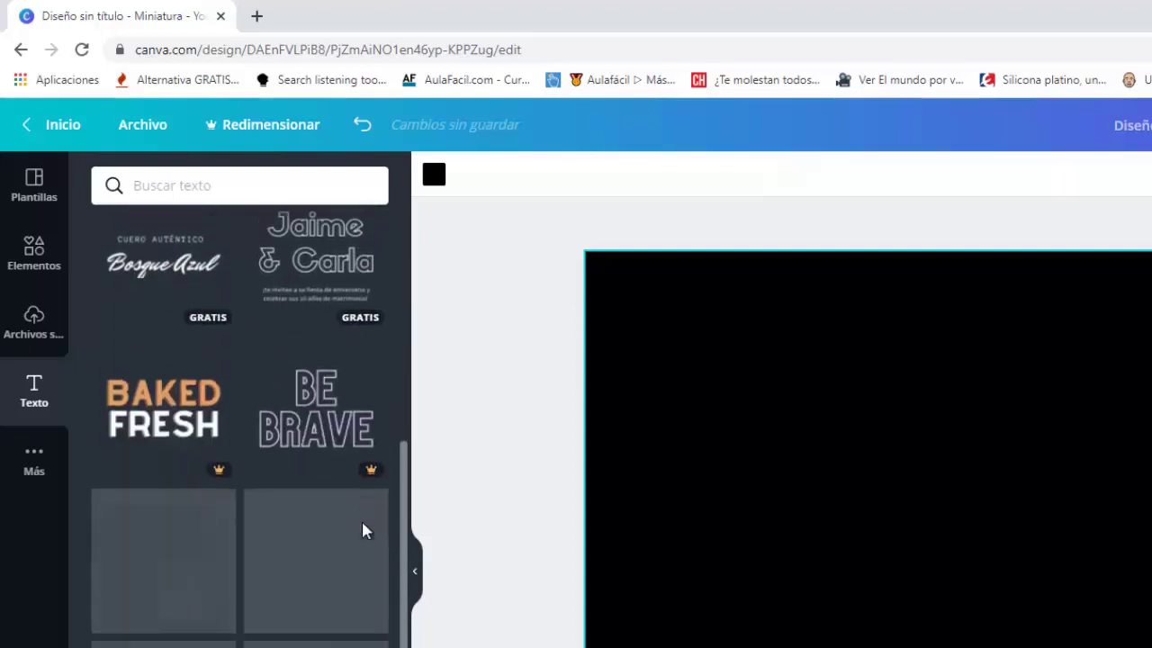
scroll(365, 531, up, 4)
scroll(364, 533, up, 6)
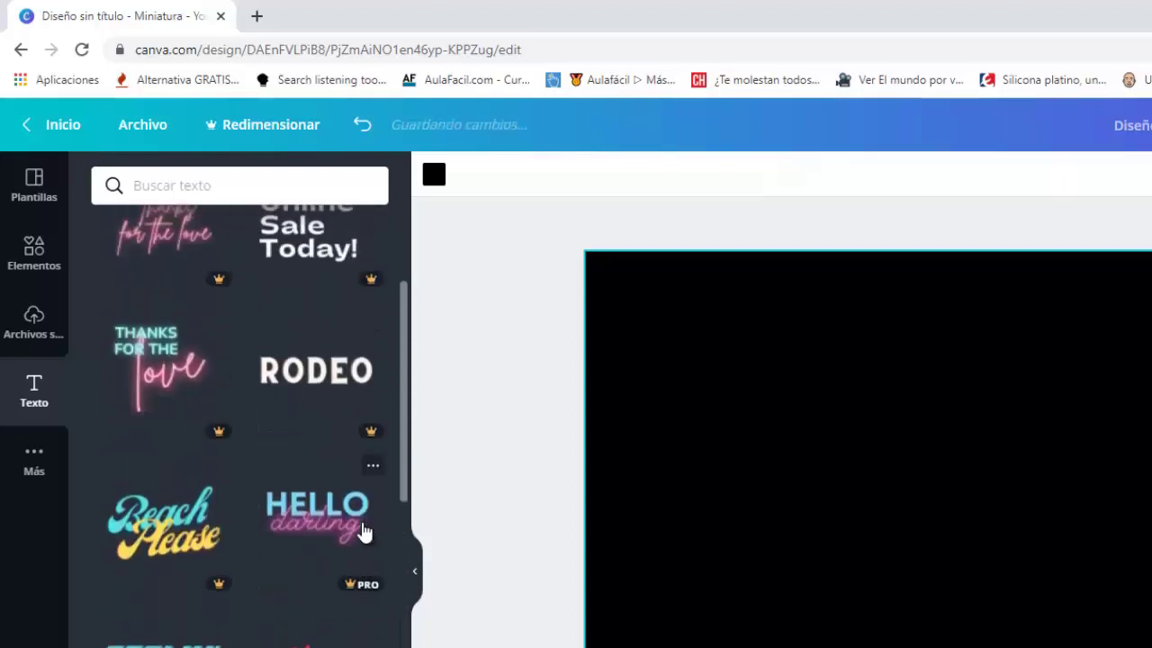
scroll(297, 500, down, 3)
scroll(297, 500, down, 8)
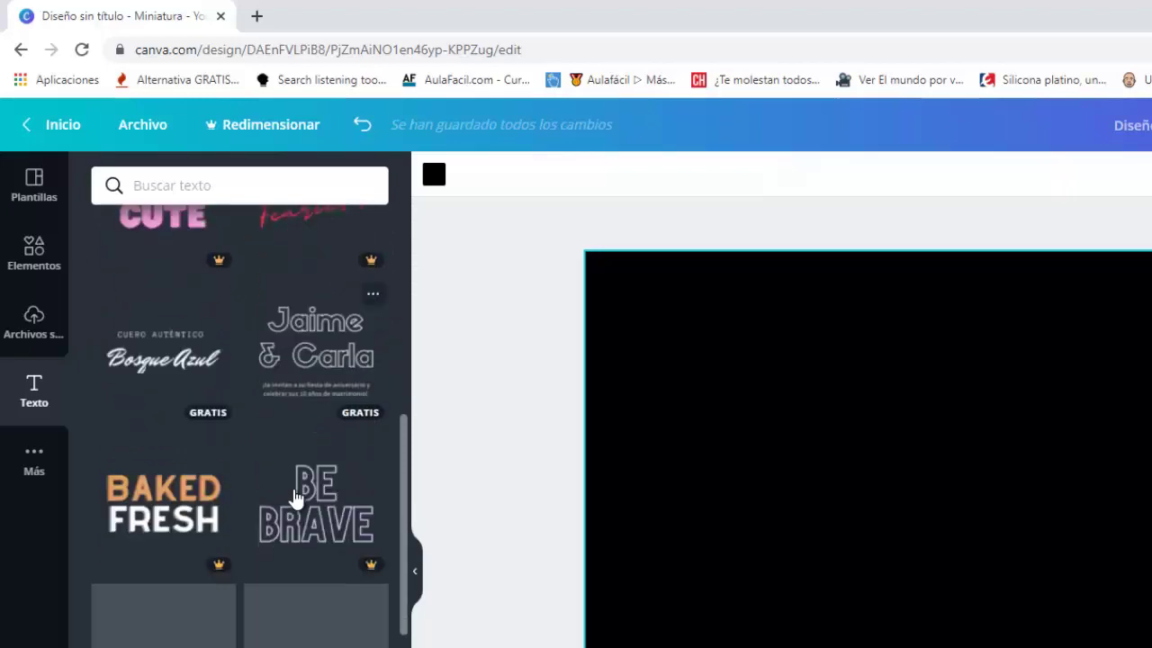
scroll(270, 421, down, 9)
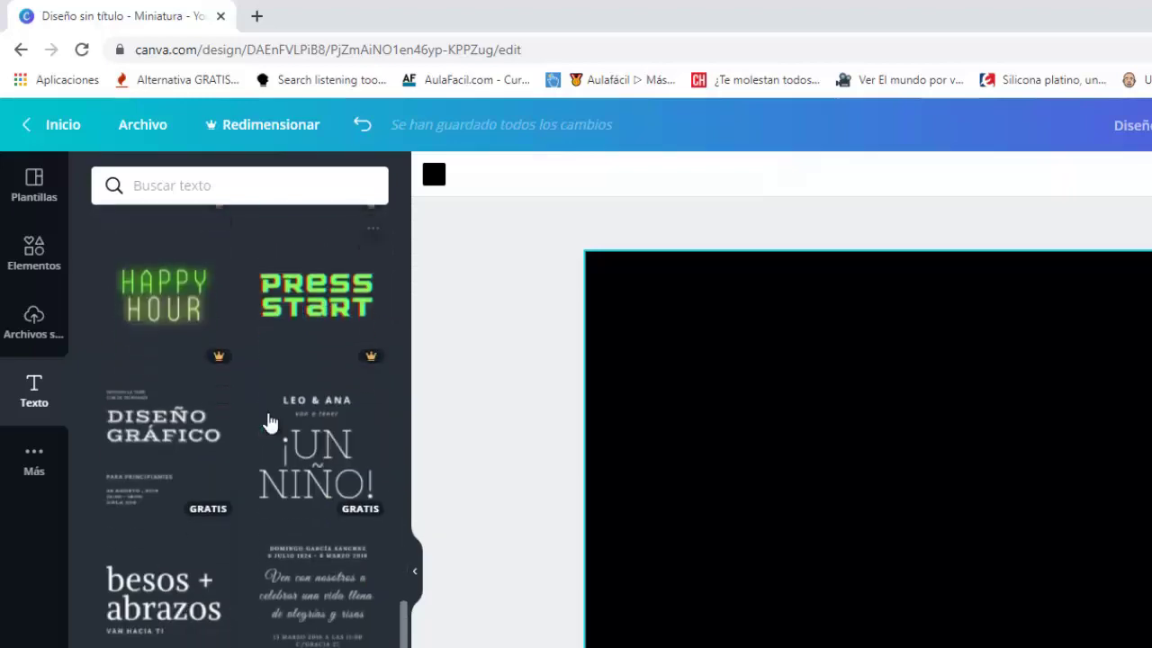
scroll(270, 423, down, 3)
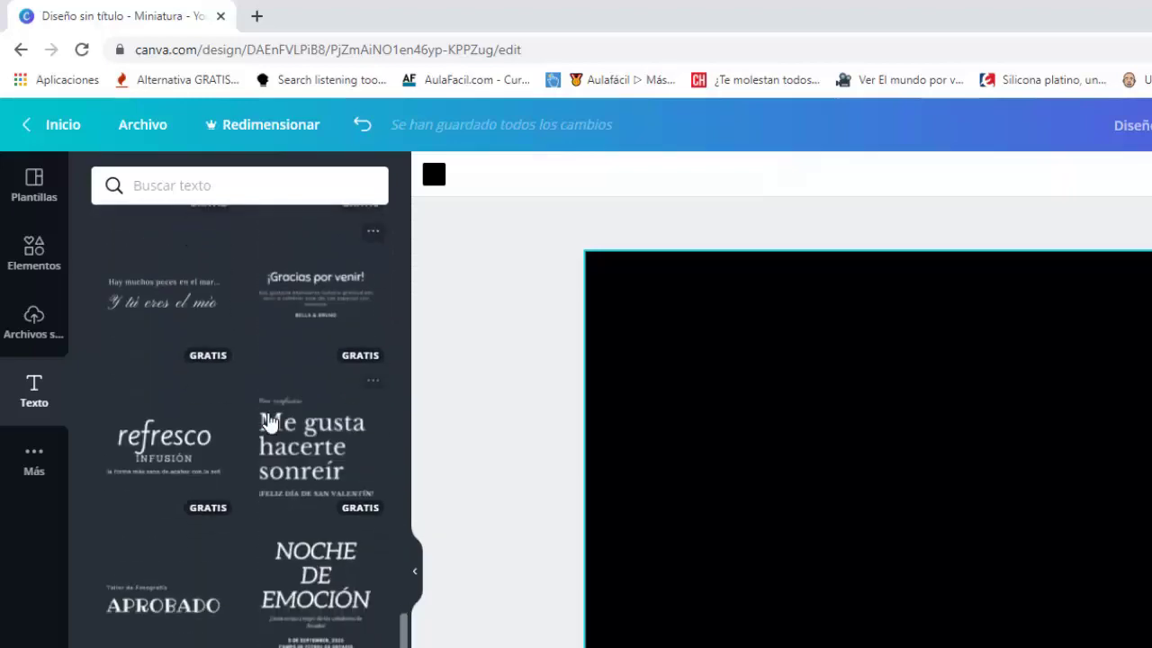
scroll(273, 419, up, 3)
click(311, 349)
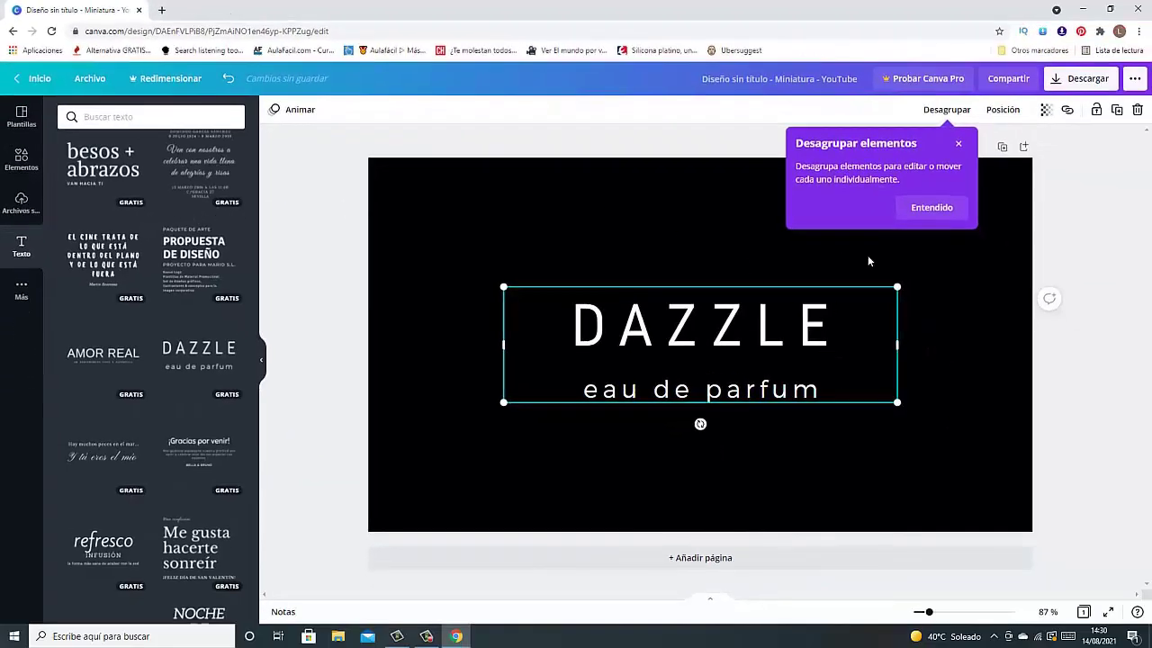
click(921, 217)
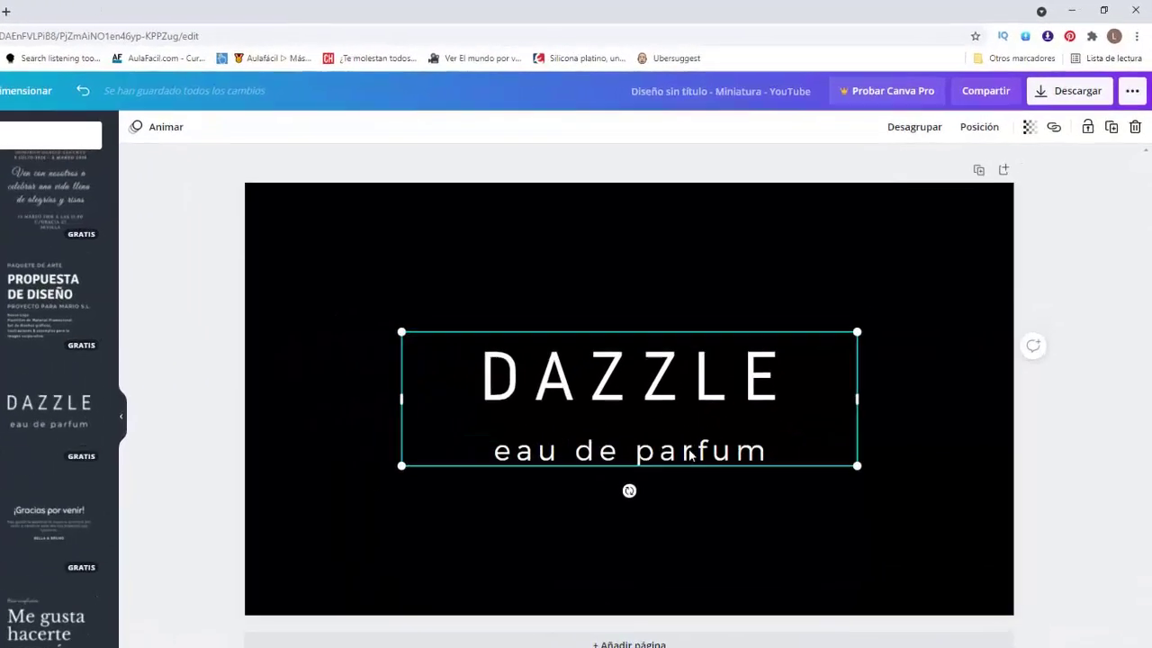
Step: Ungroup the added text combination and delete its "eau de parfum" line
click(748, 396)
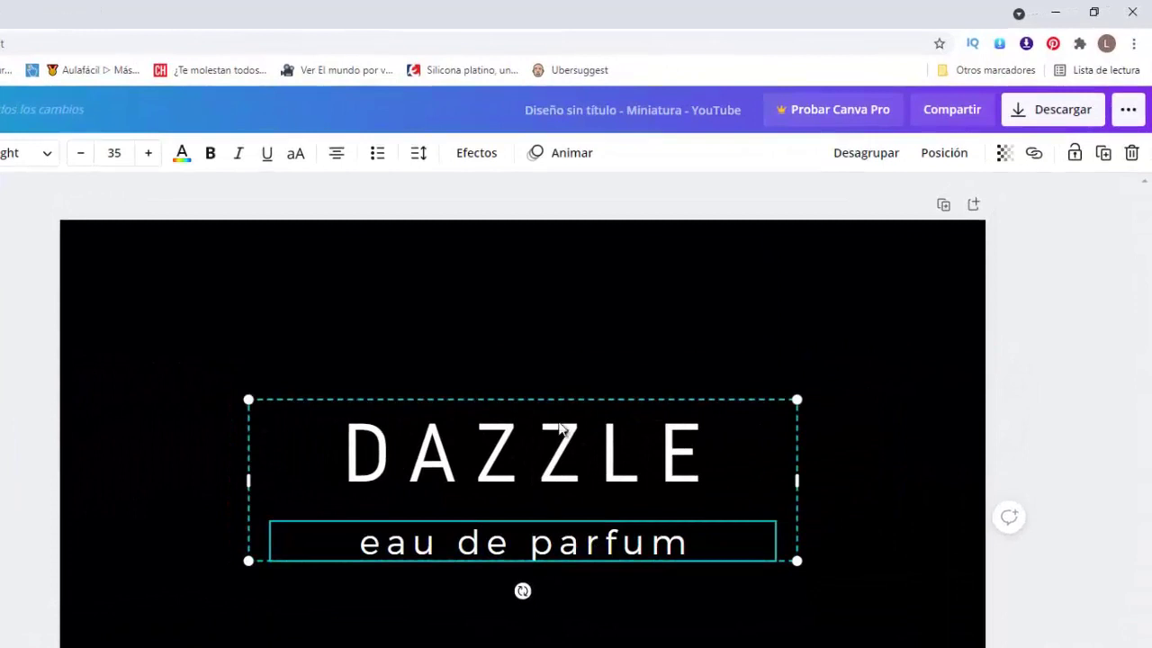
click(859, 157)
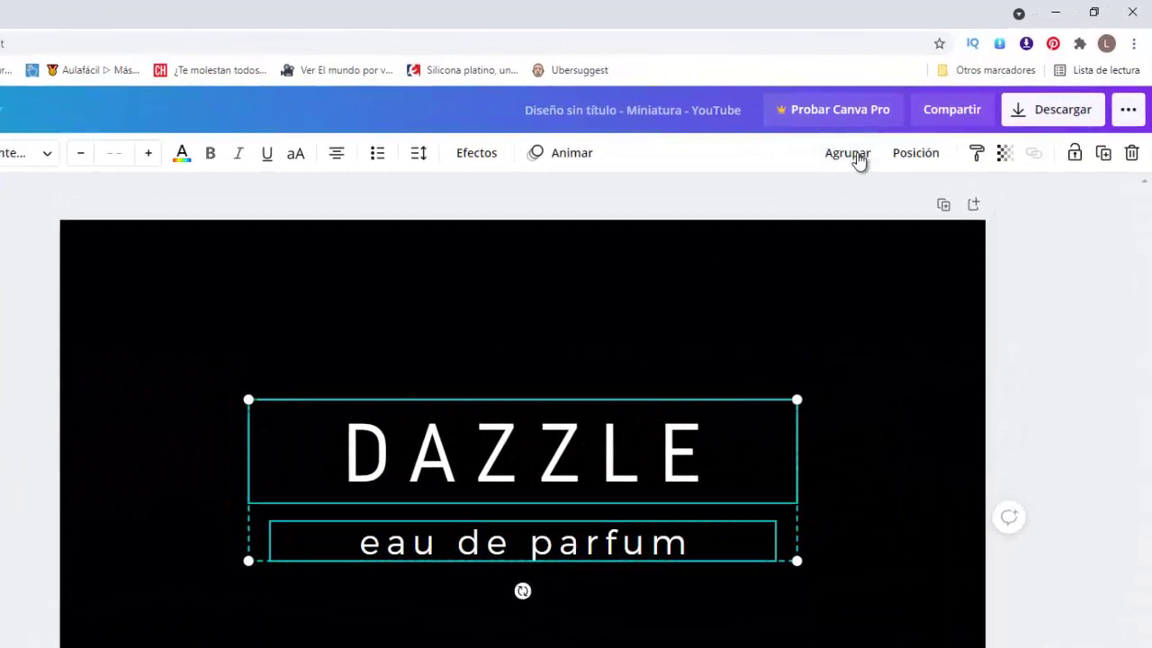
click(911, 416)
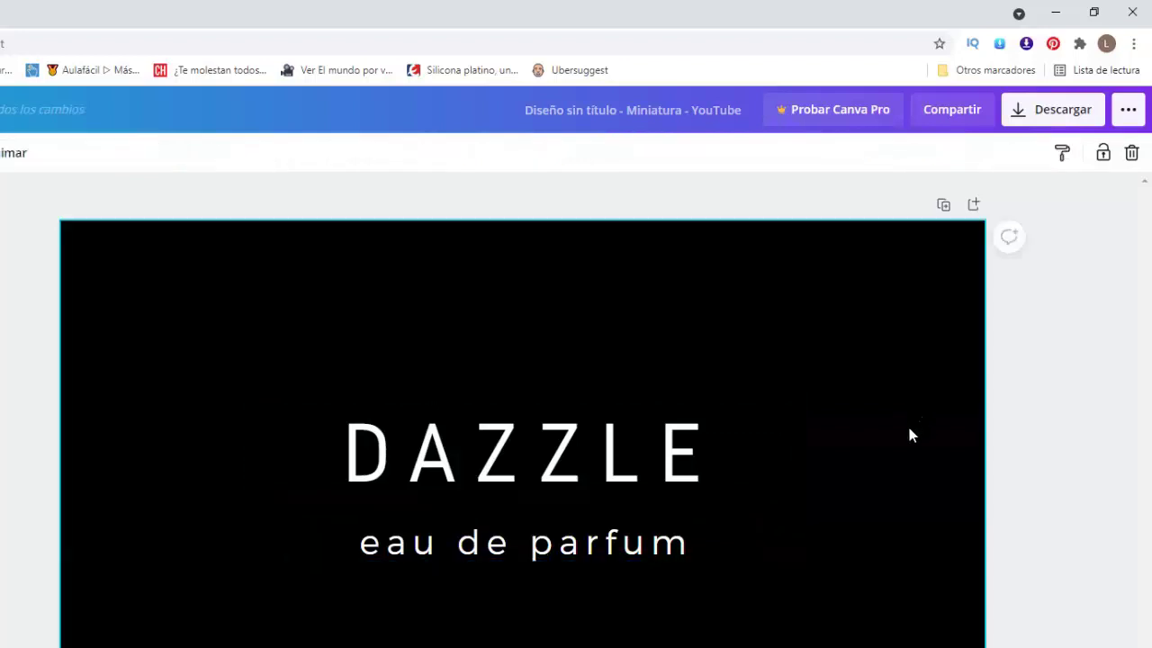
click(638, 544)
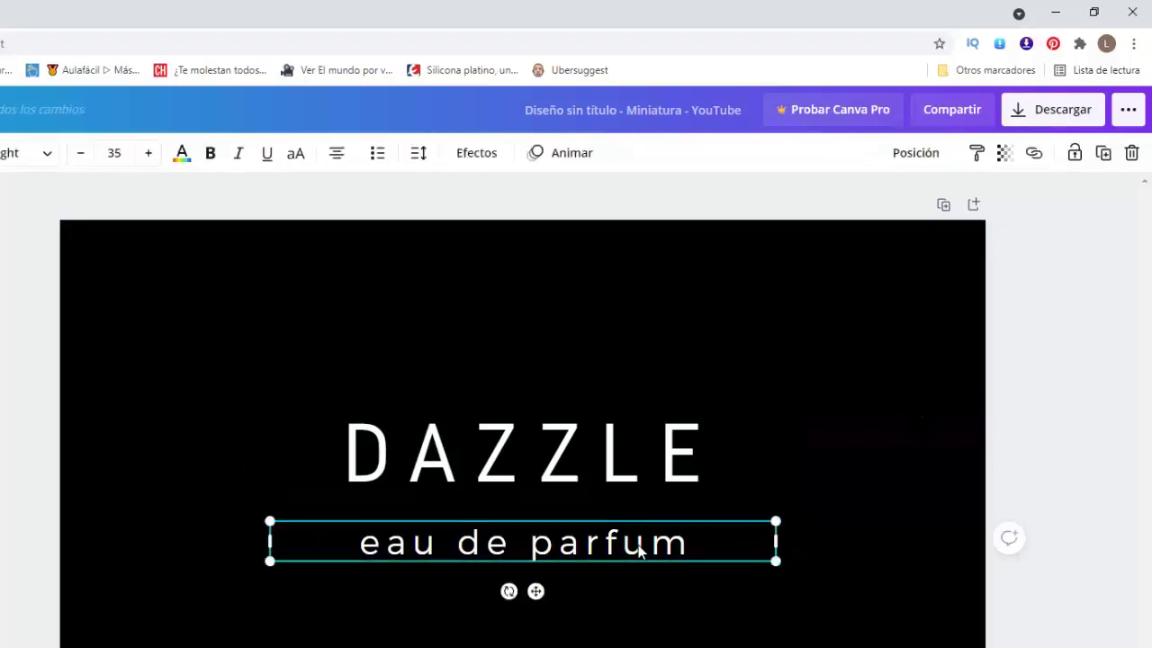
key(Delete)
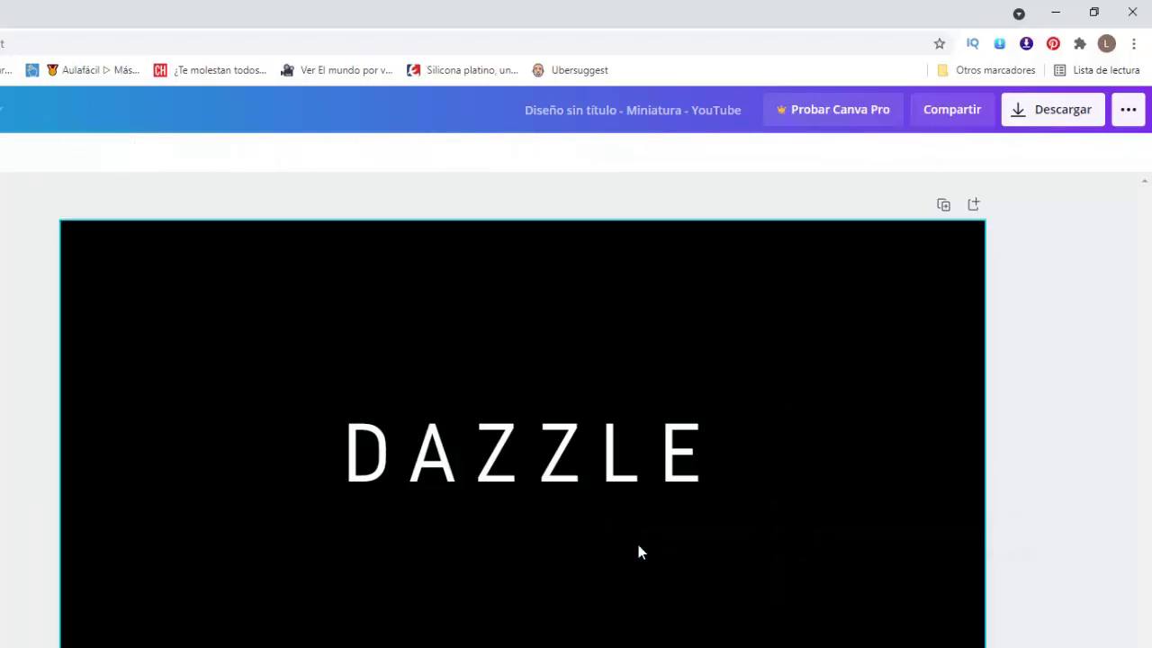
Step: Replace the word "DAZZLE" in the remaining text box with "HOLA"
click(719, 466)
click(720, 470)
click(717, 471)
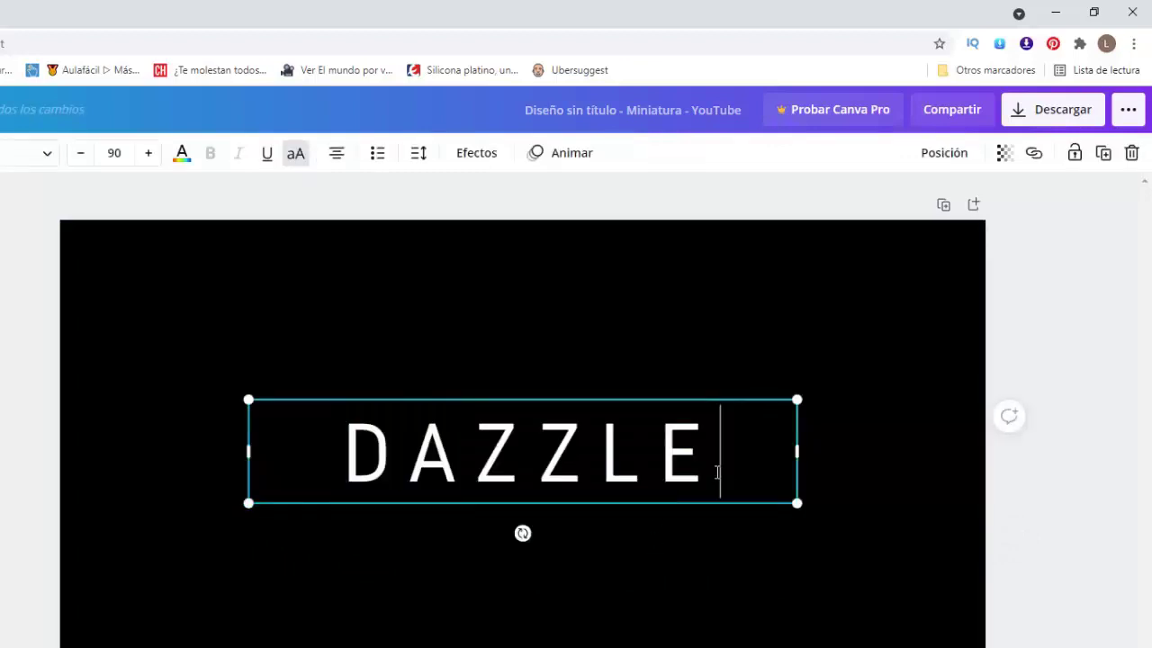
key(BackSpace)
key(BackSpace)
key(BackSpace)
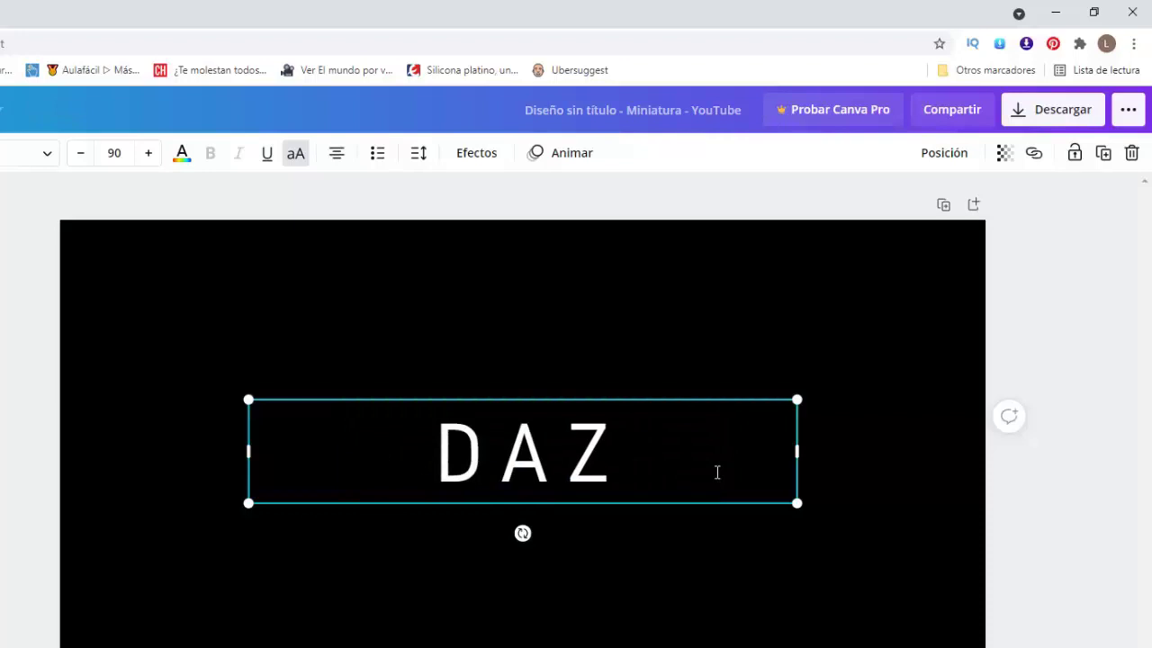
key(BackSpace)
key(BackSpace)
key(BackSpace)
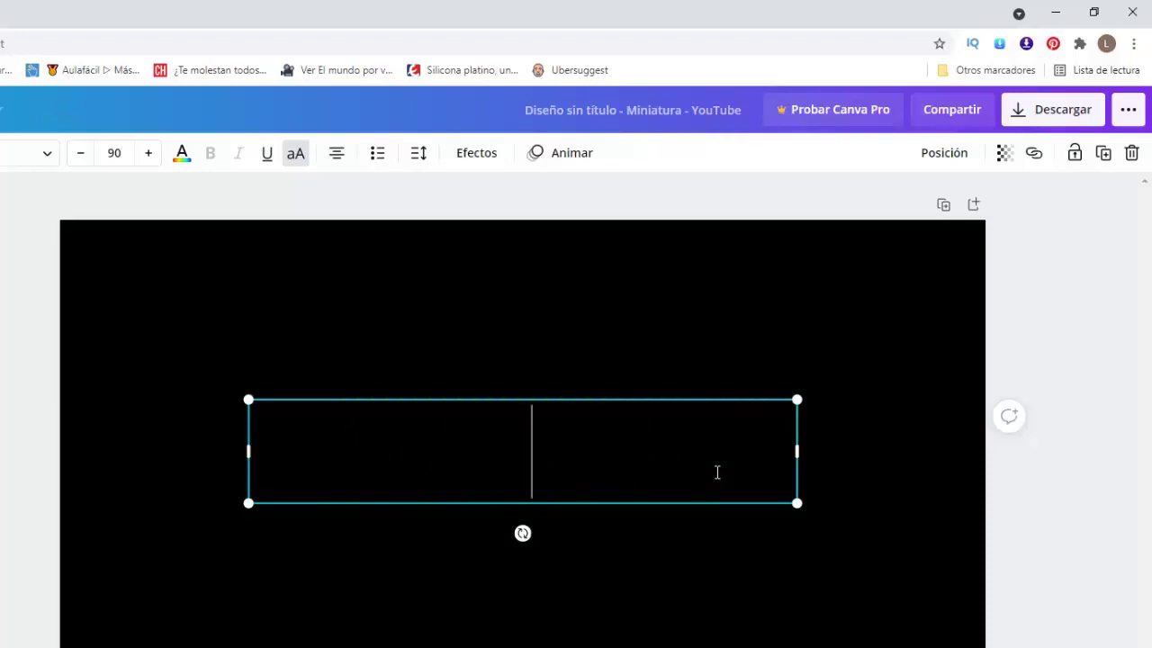
text(H )
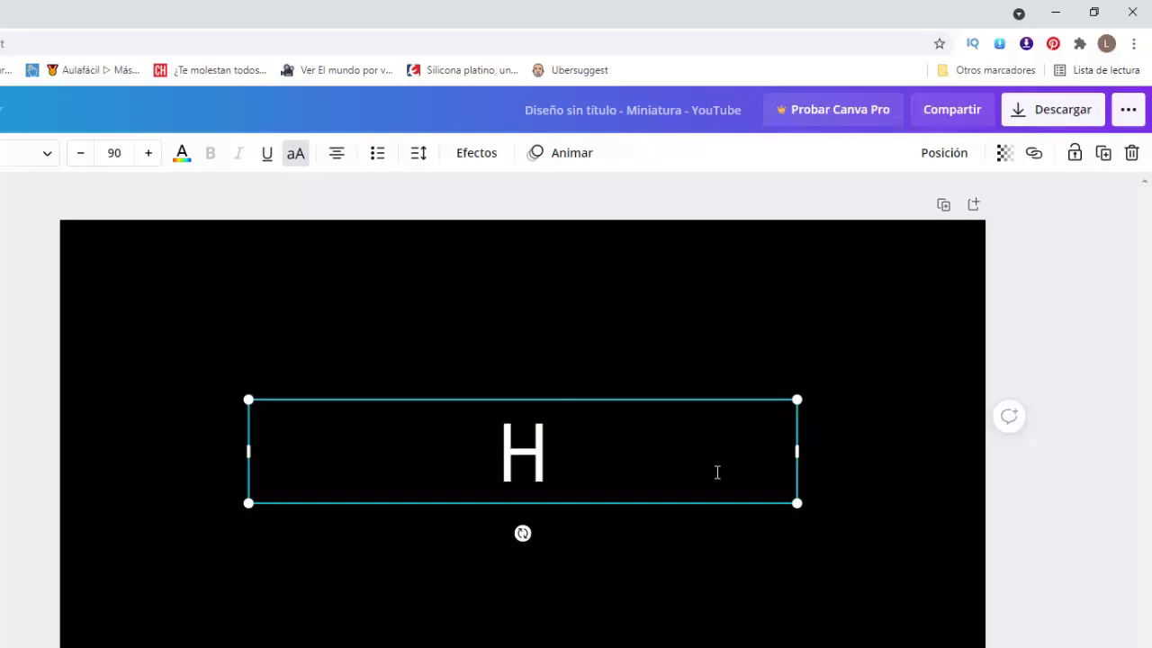
text(OLA)
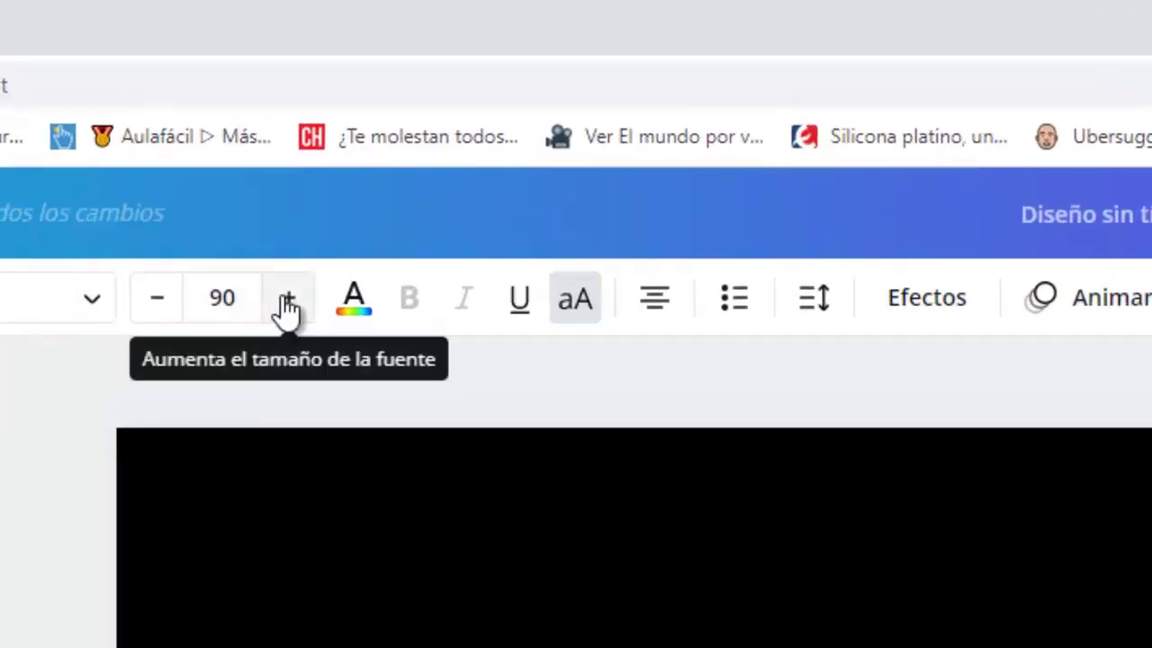
Step: Enlarge the HOLA text to font size 191 and move it to the middle of the black page
click(286, 302)
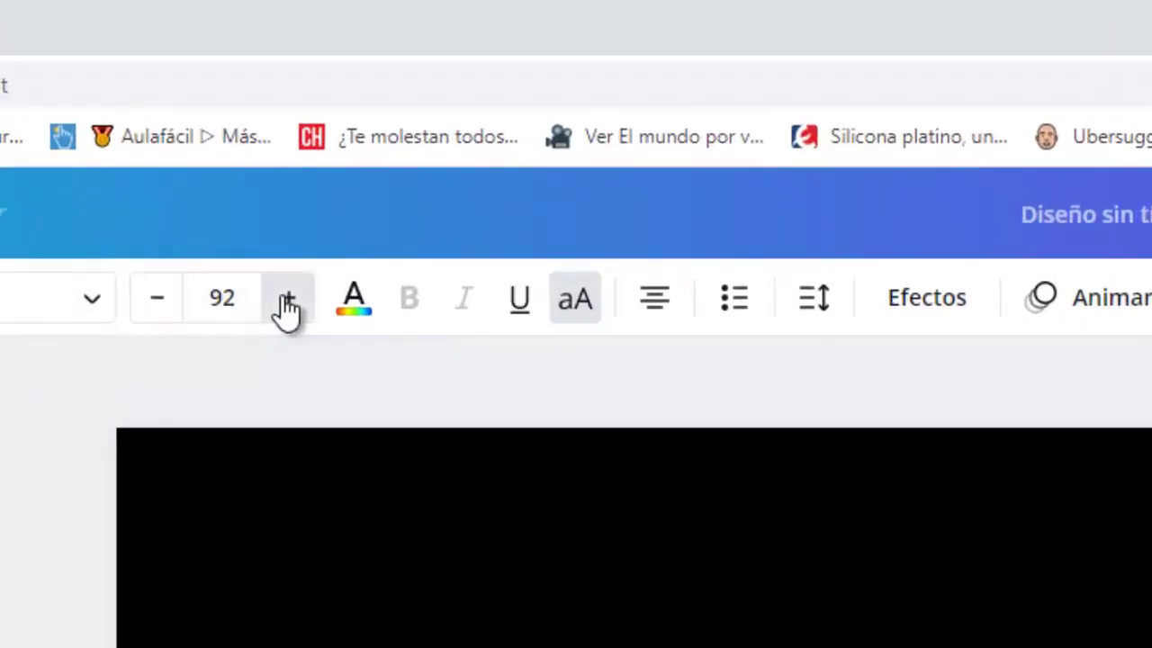
click(286, 302)
drag(287, 308, 287, 308)
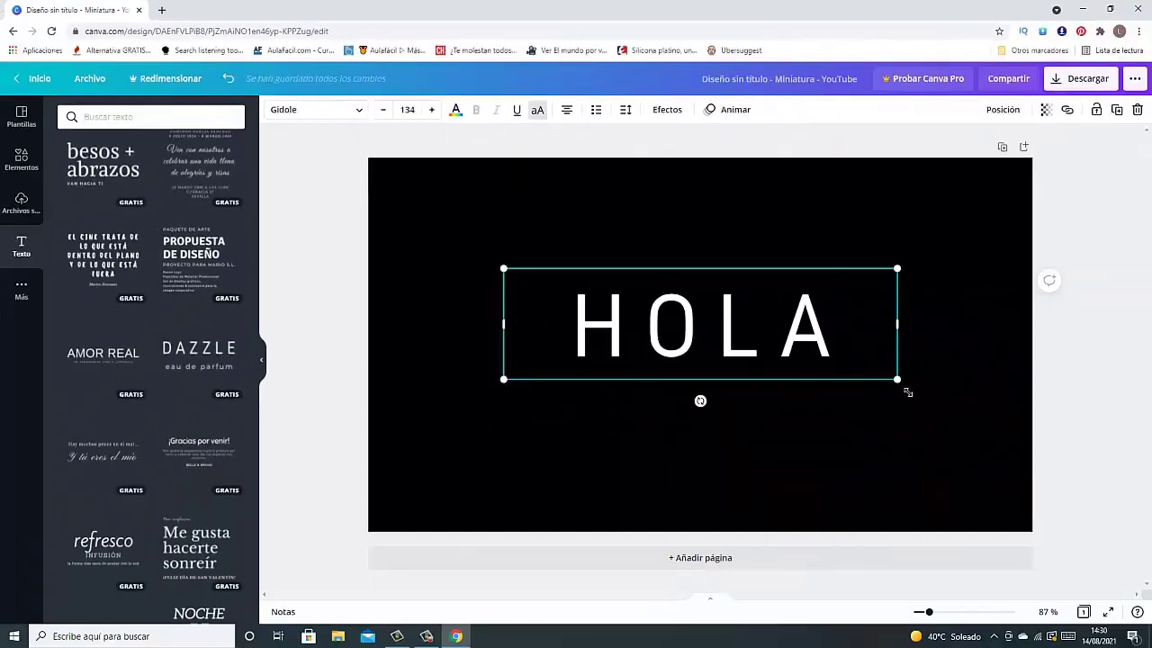
drag(907, 392, 1020, 478)
click(905, 379)
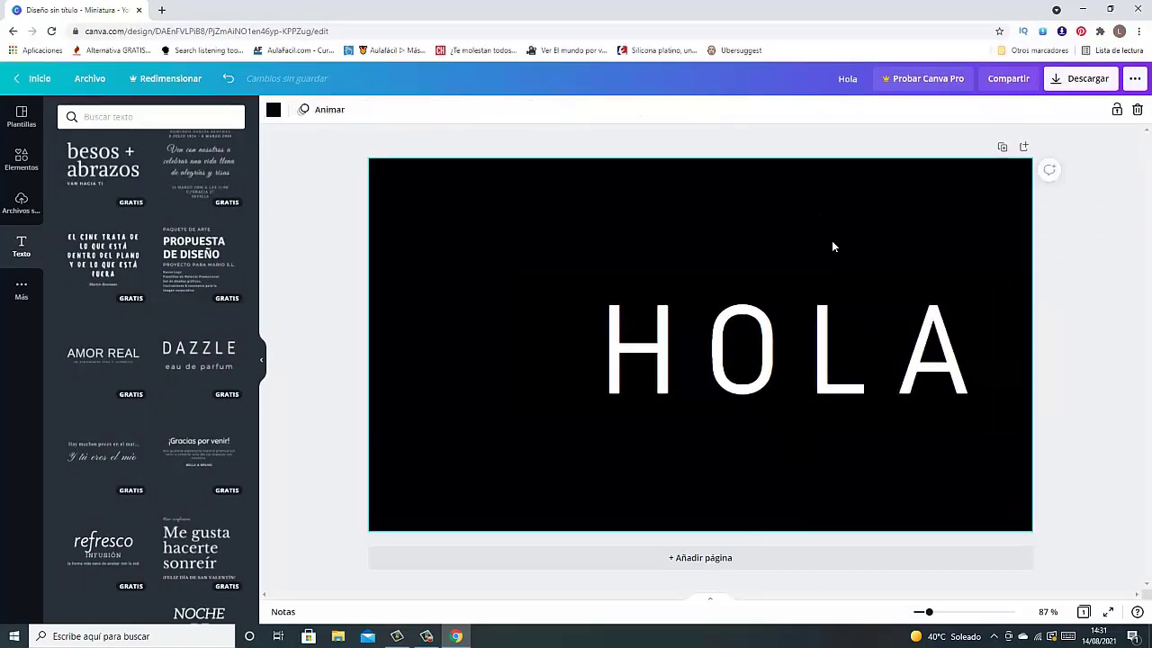
drag(856, 336, 797, 312)
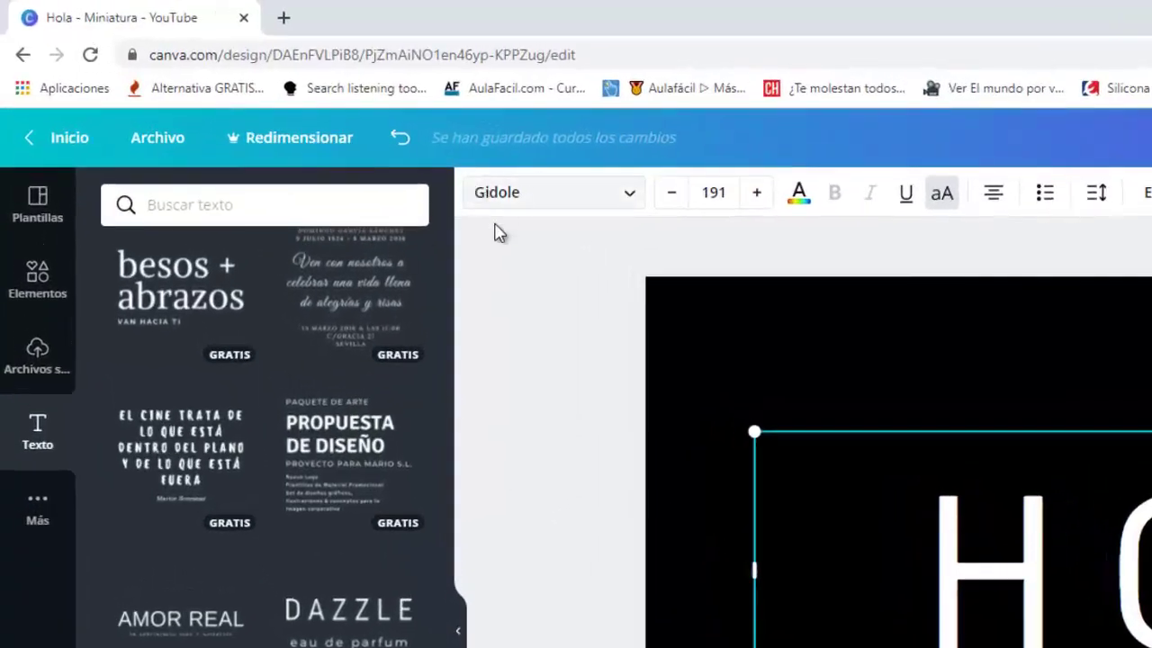
Step: Try the Anton, Horizon and Gagalin fonts on the HOLA text
click(629, 194)
scroll(233, 612, down, 1)
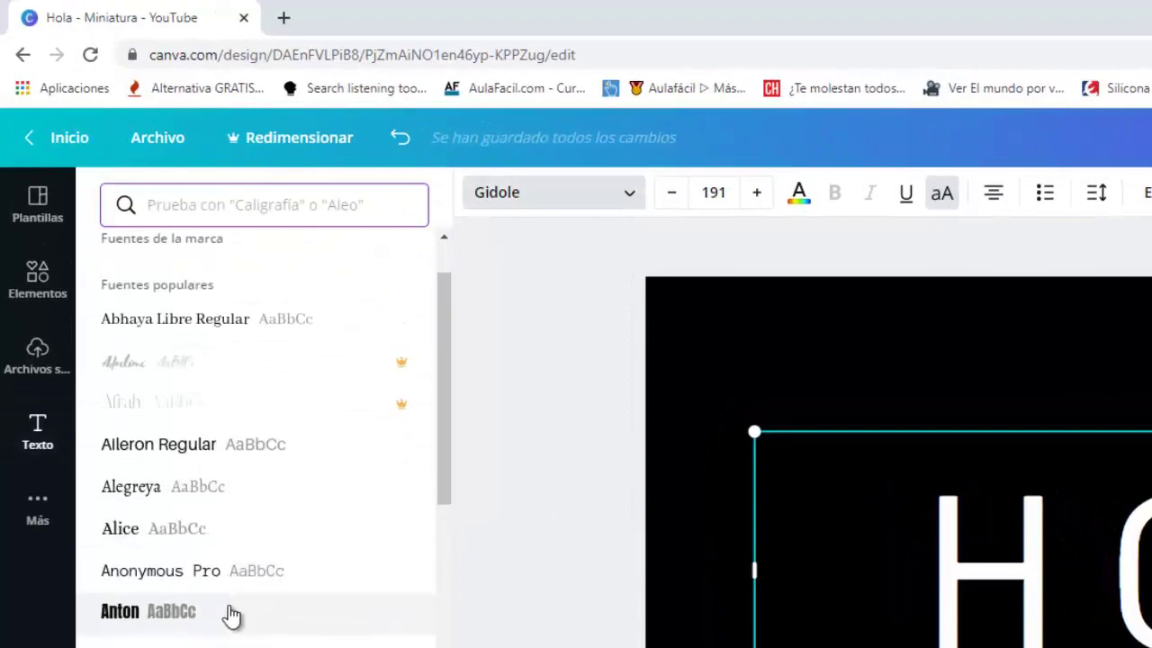
click(182, 616)
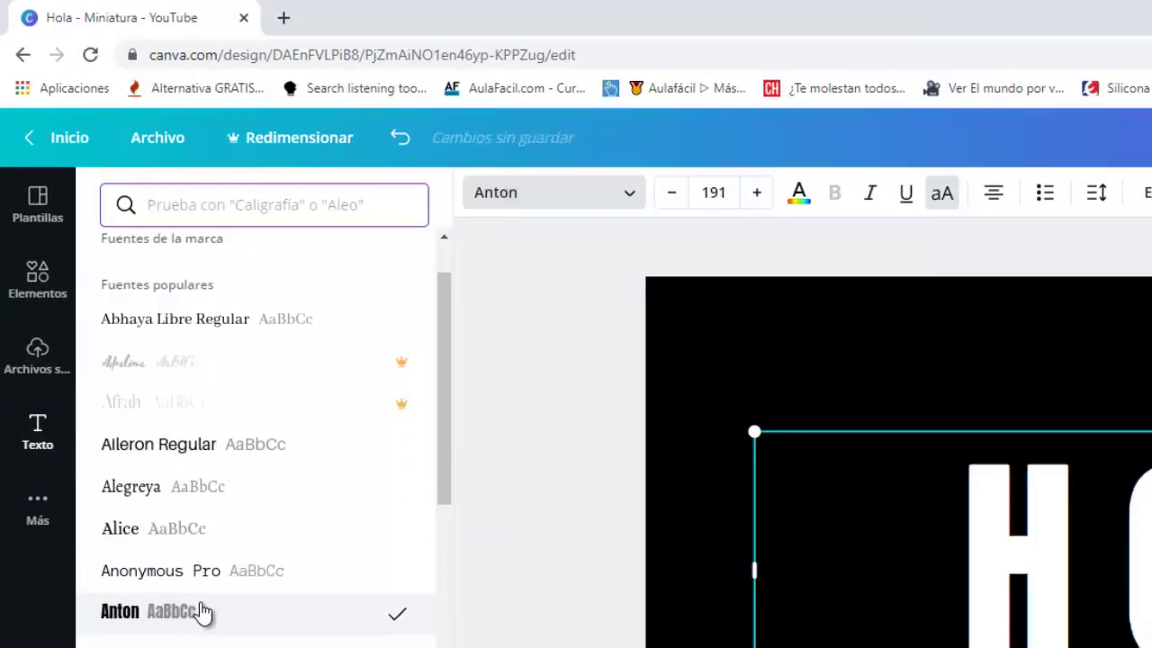
drag(449, 482, 464, 647)
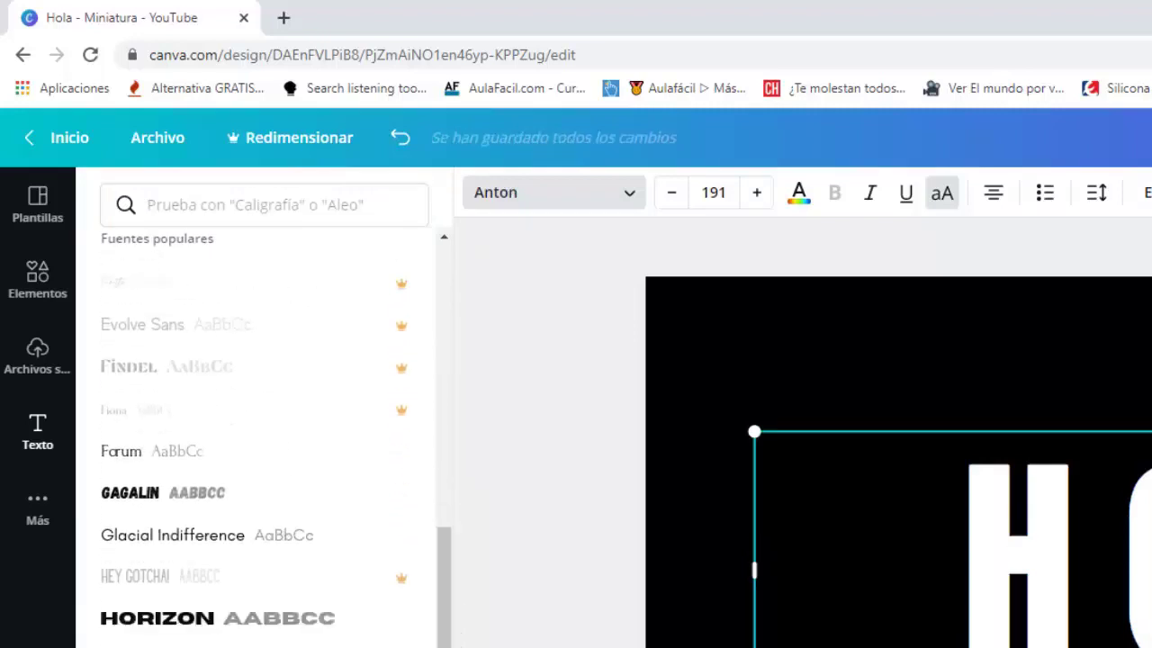
click(243, 619)
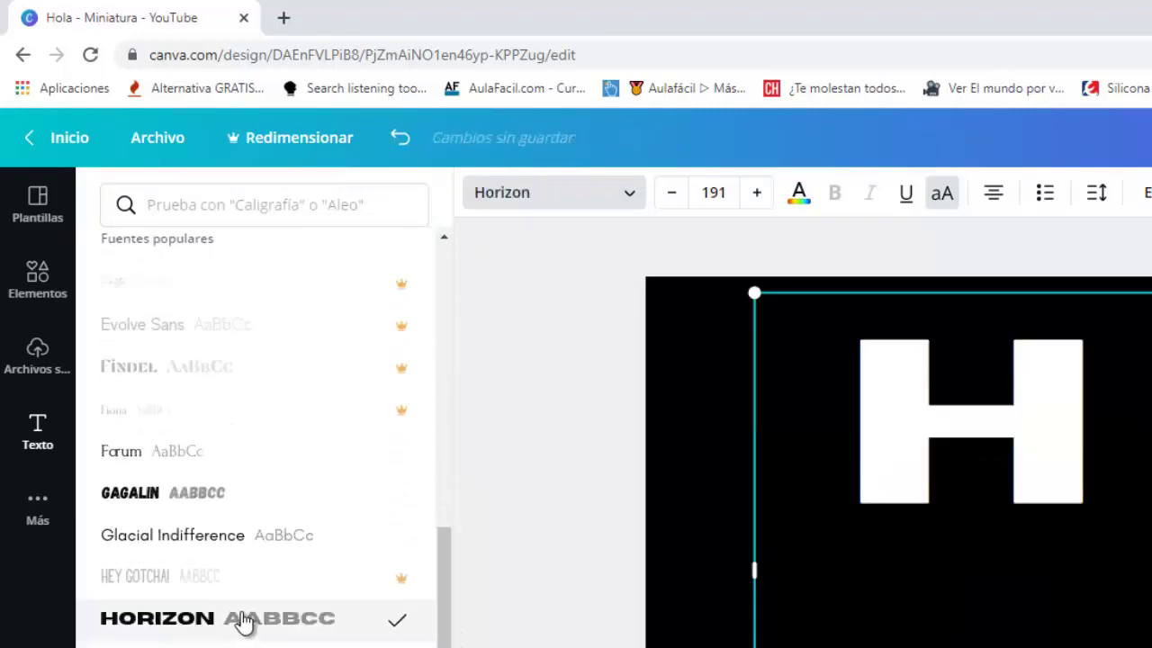
click(160, 502)
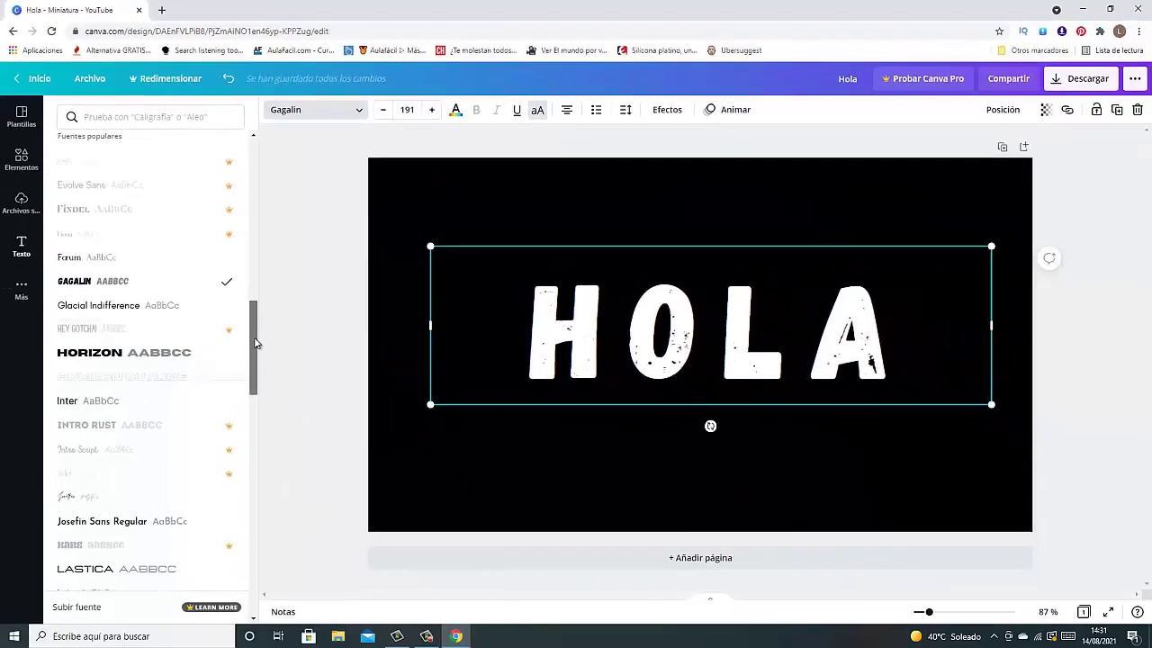
Step: Set the font of the HOLA text to Oswald
drag(271, 367, 254, 408)
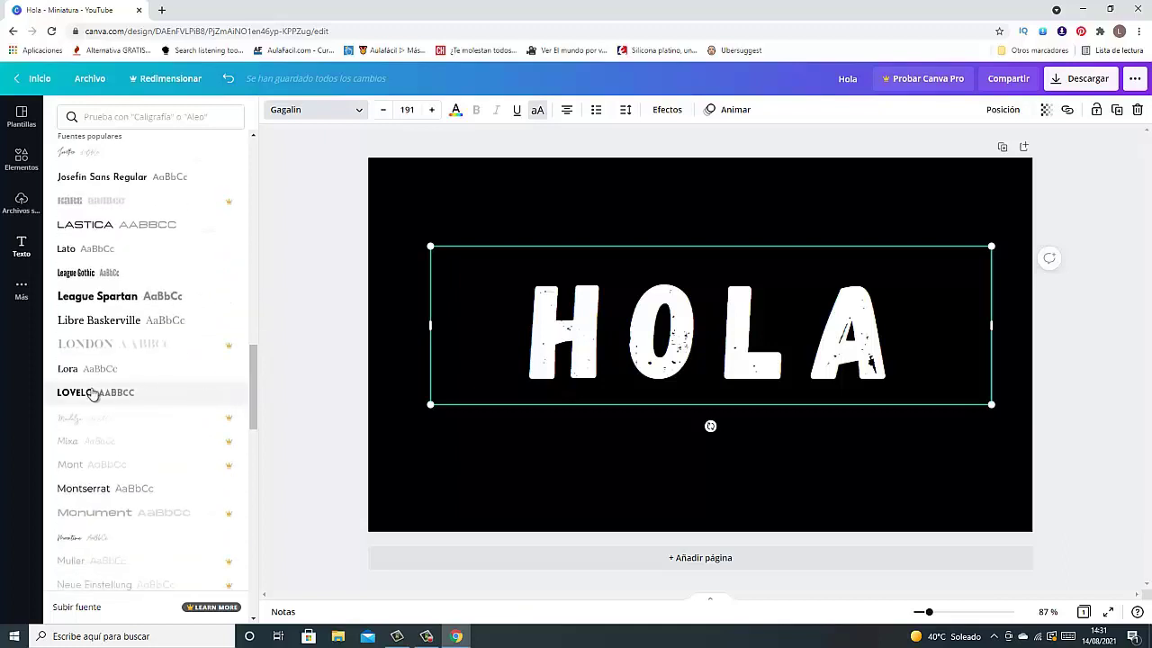
drag(253, 379, 255, 419)
scroll(254, 420, down, 2)
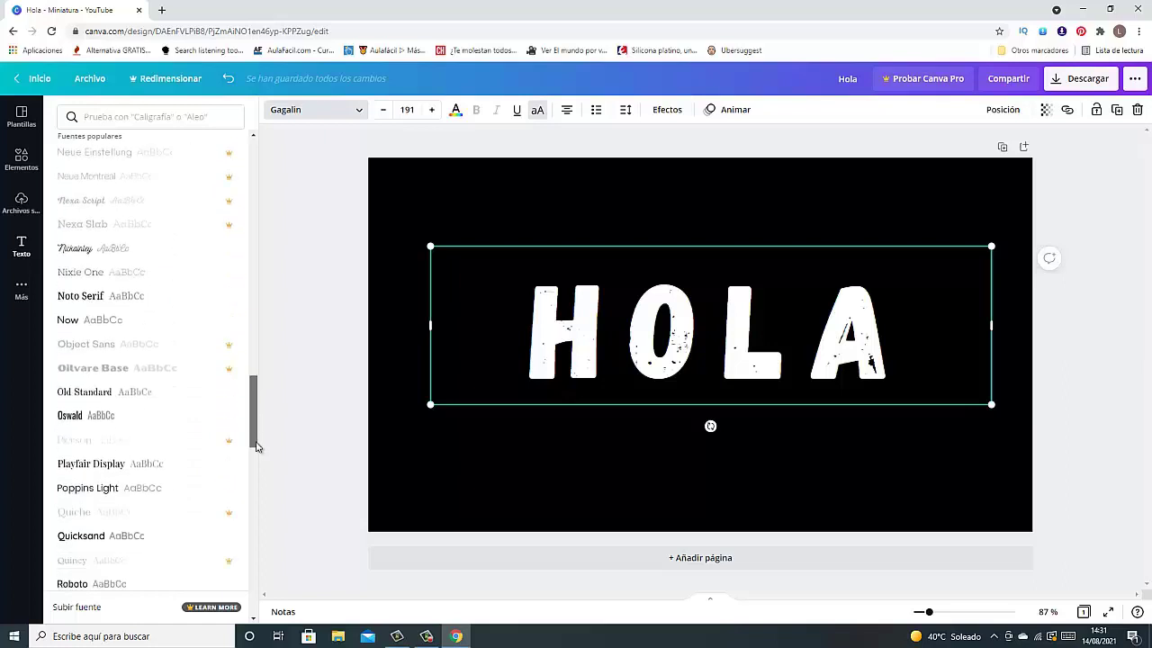
click(77, 393)
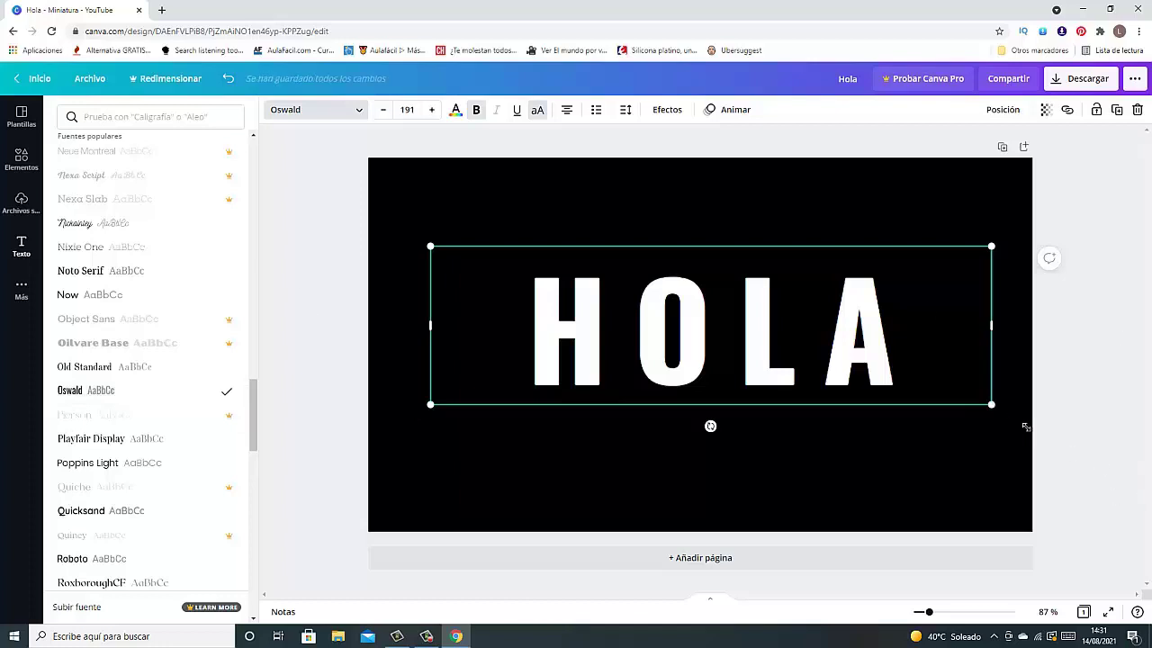
Step: Enlarge the HOLA text to font size 230, recentre it on the page and deselect it
drag(1023, 426, 1093, 473)
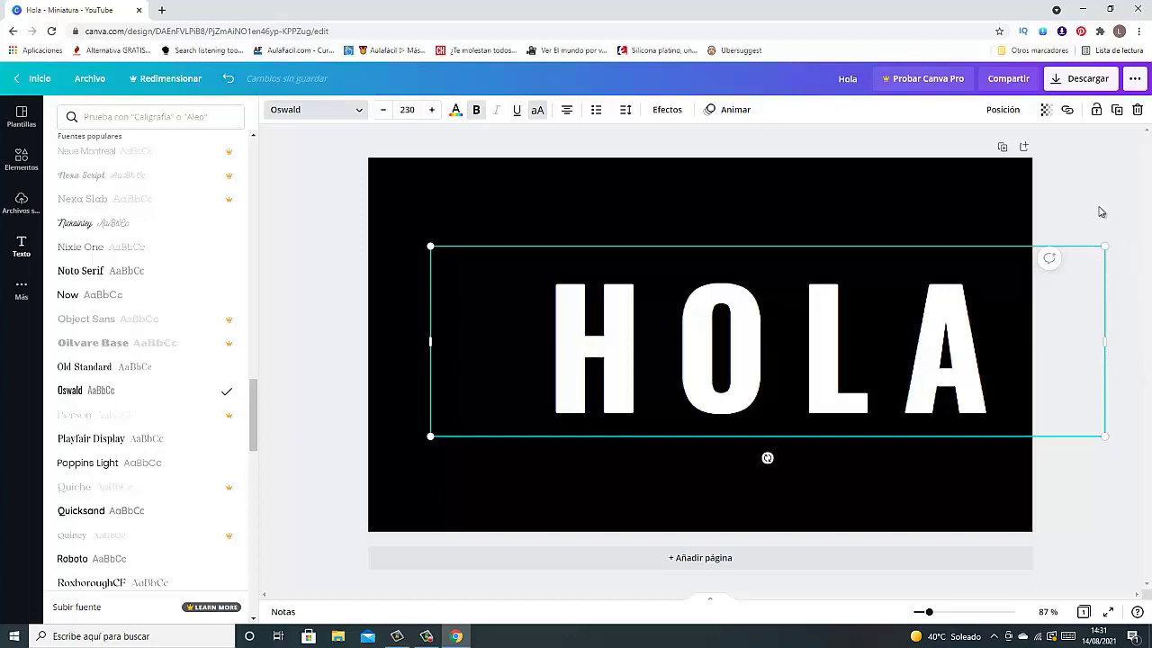
key(Escape)
drag(944, 334, 882, 320)
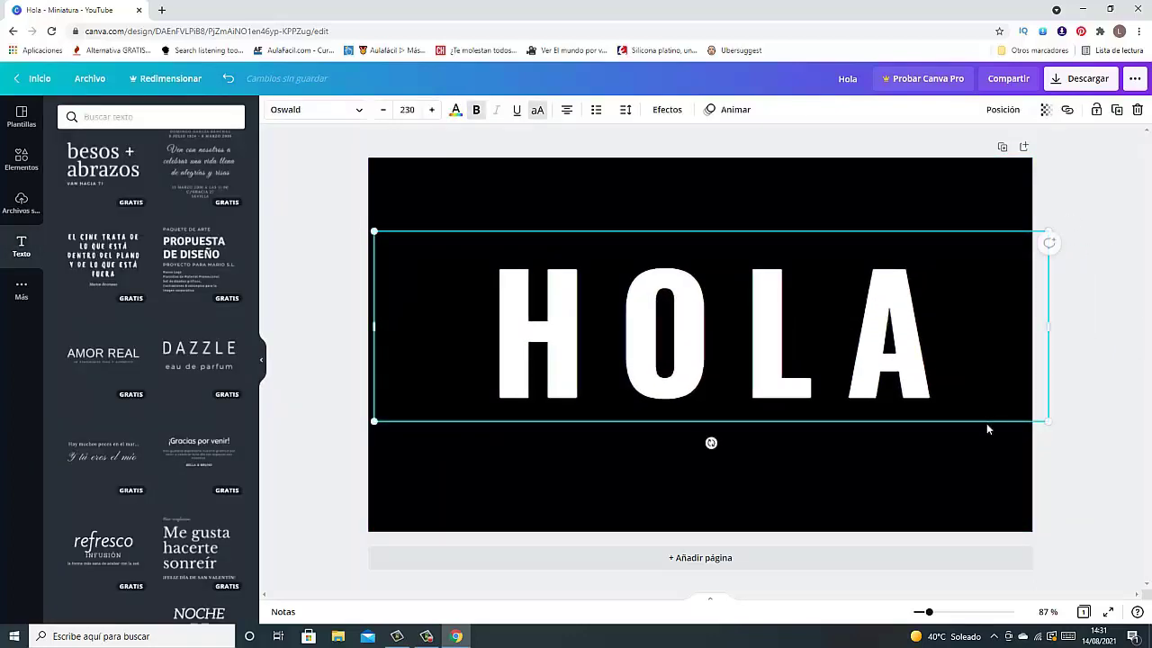
click(1071, 494)
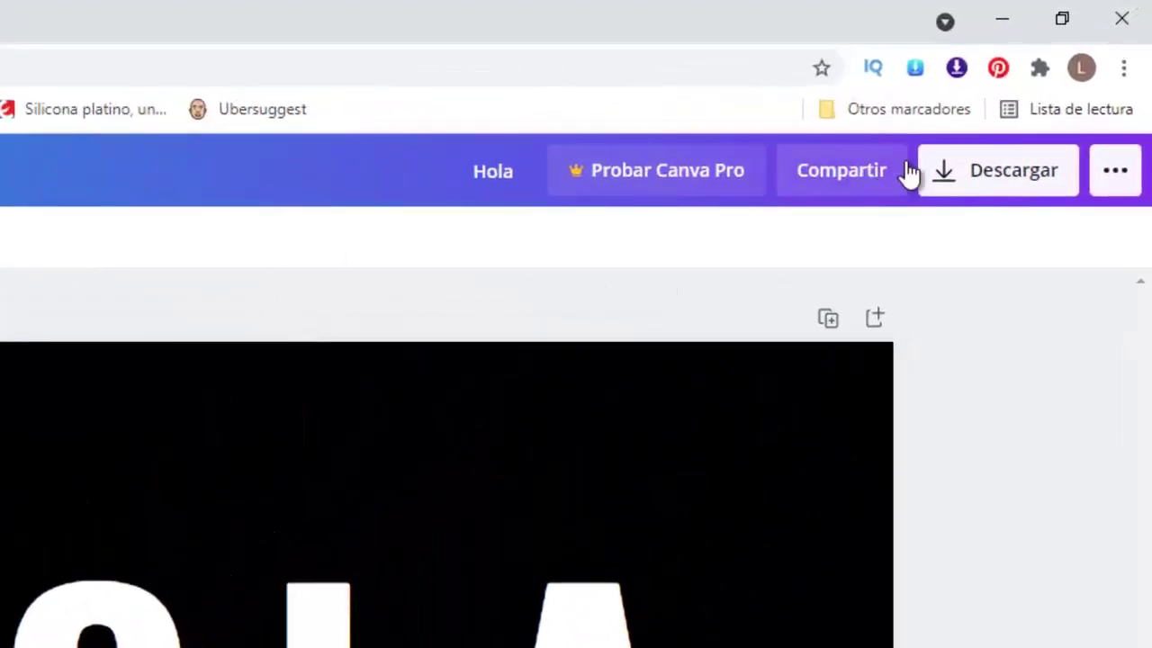
Step: Download the HOLA design as a PNG and dismiss the sharing suggestion
click(992, 178)
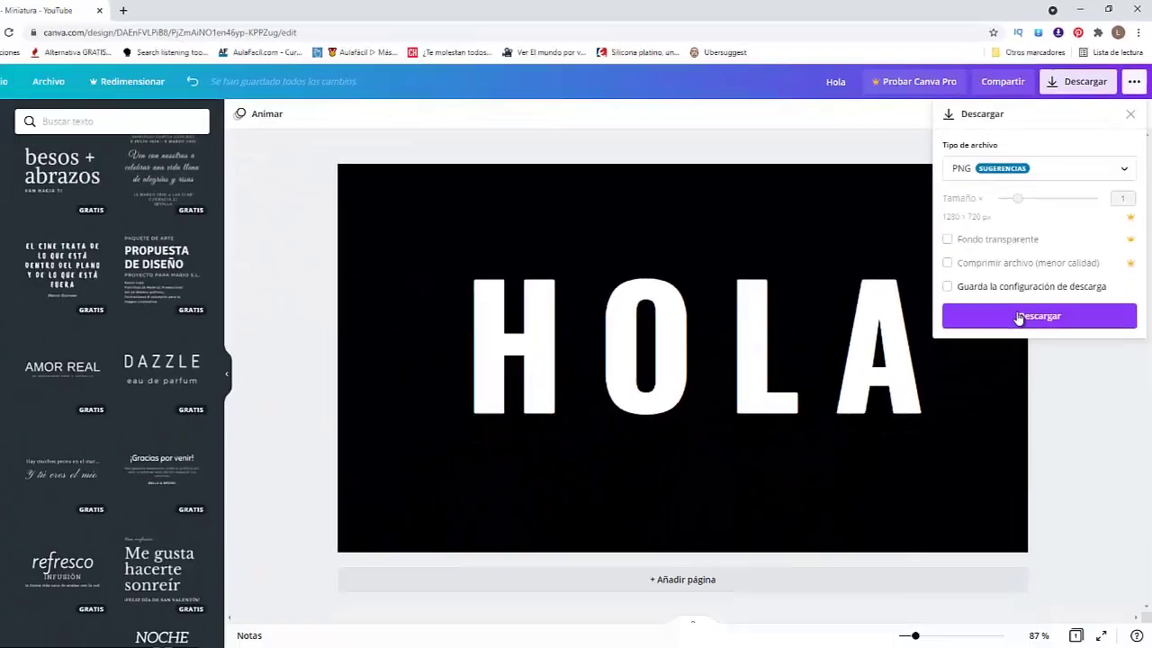
click(850, 493)
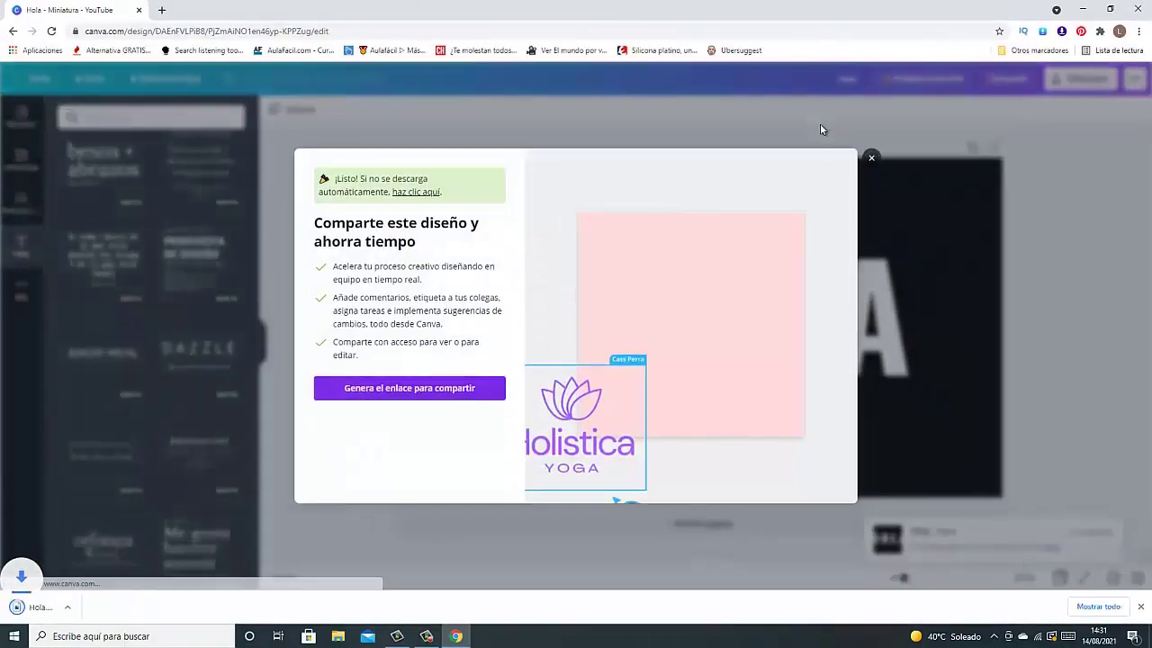
click(872, 160)
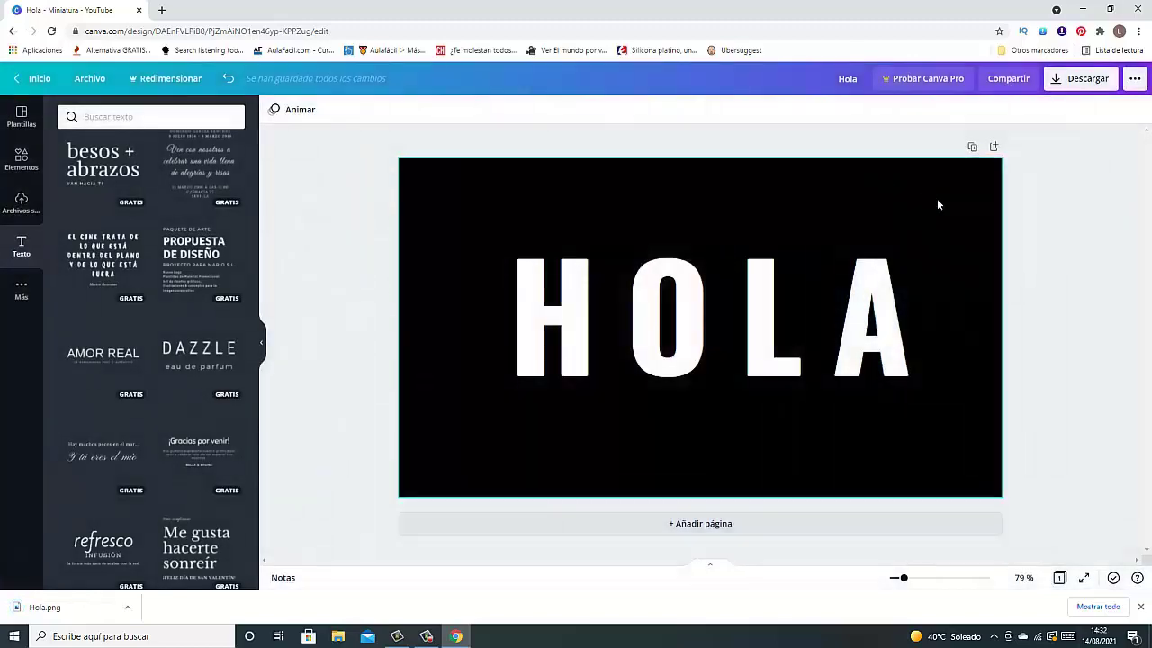
Step: Minimise the browser, launch Camtasia Studio and import Hola.png from the Descargas folder
click(1082, 10)
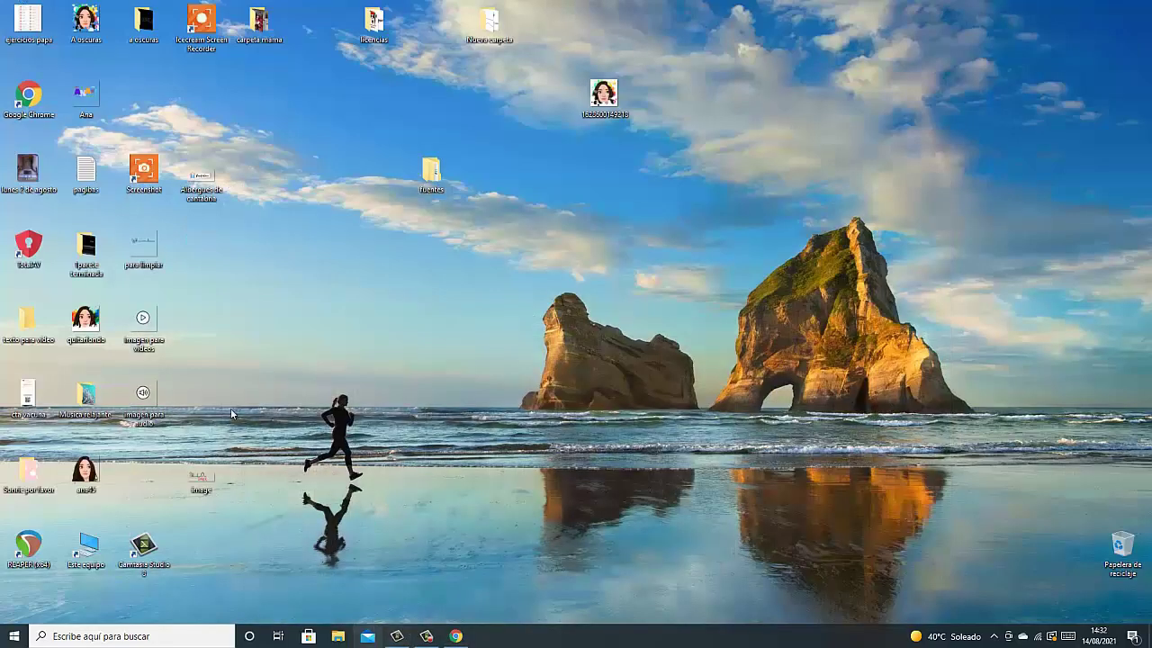
double_click(144, 549)
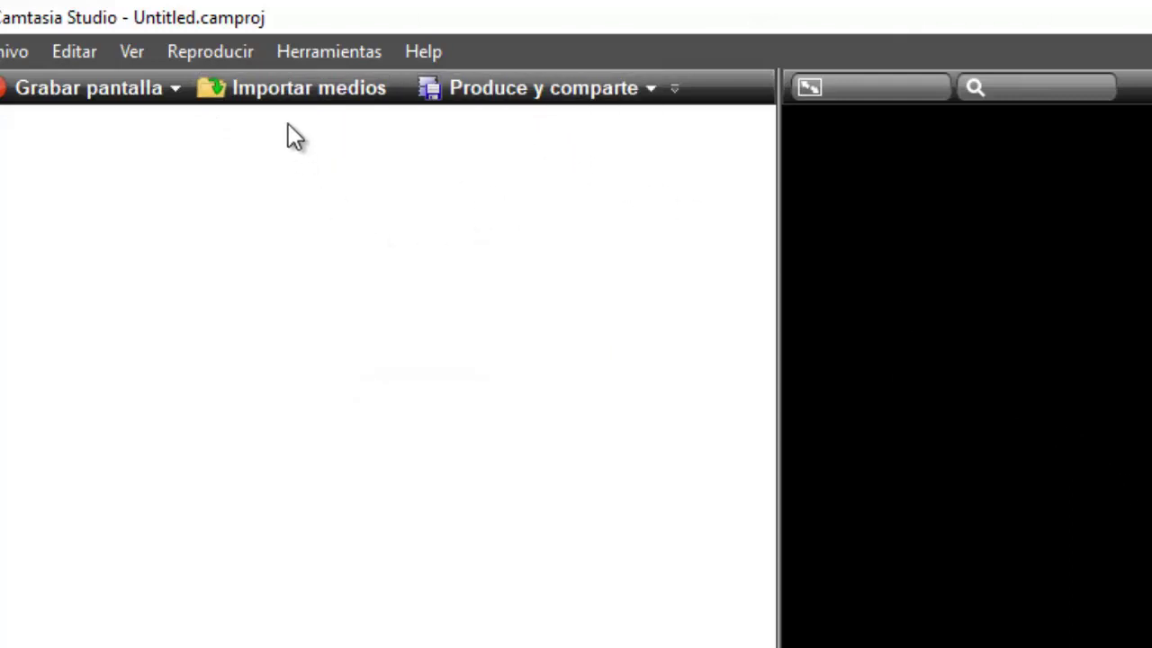
click(311, 87)
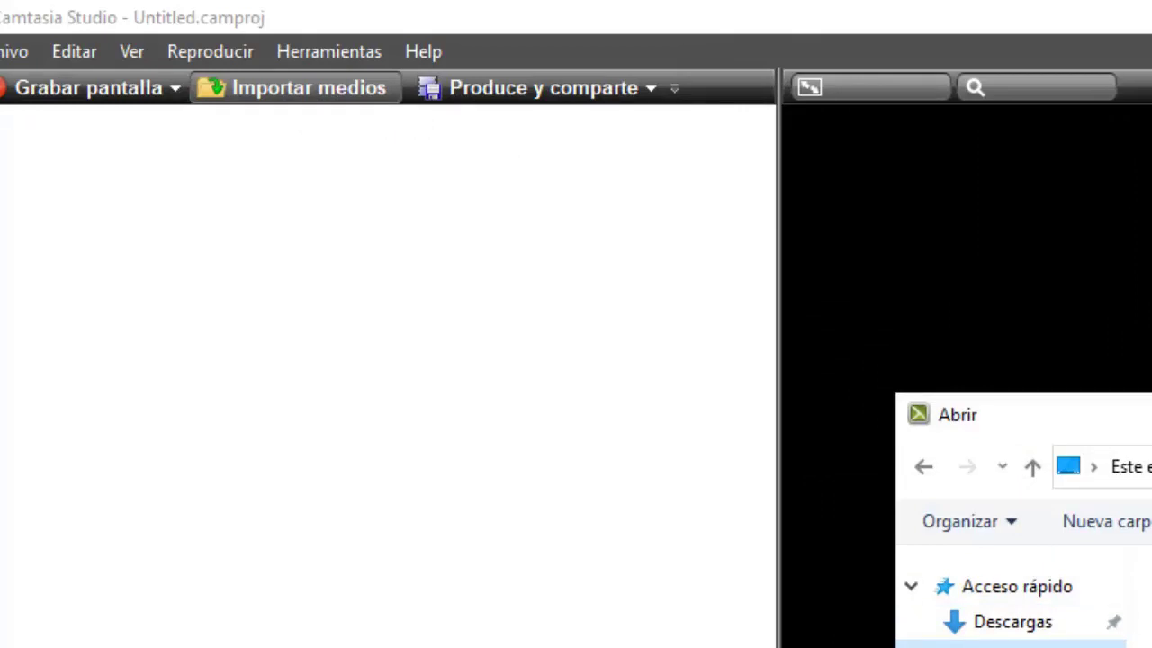
click(1010, 622)
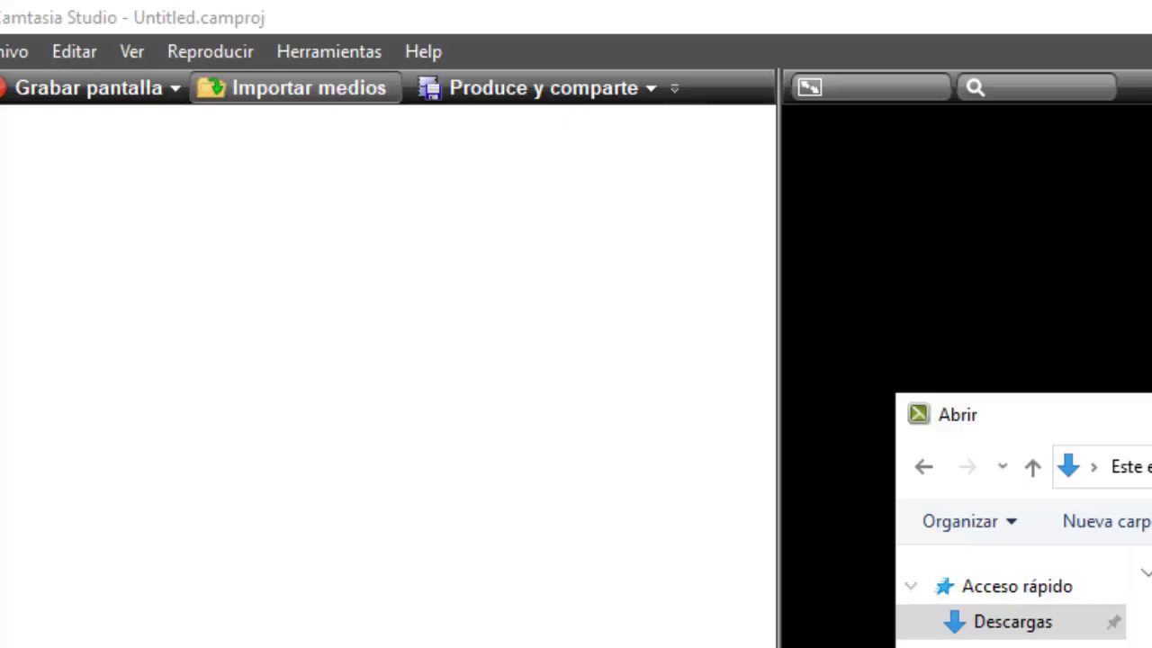
key(Return)
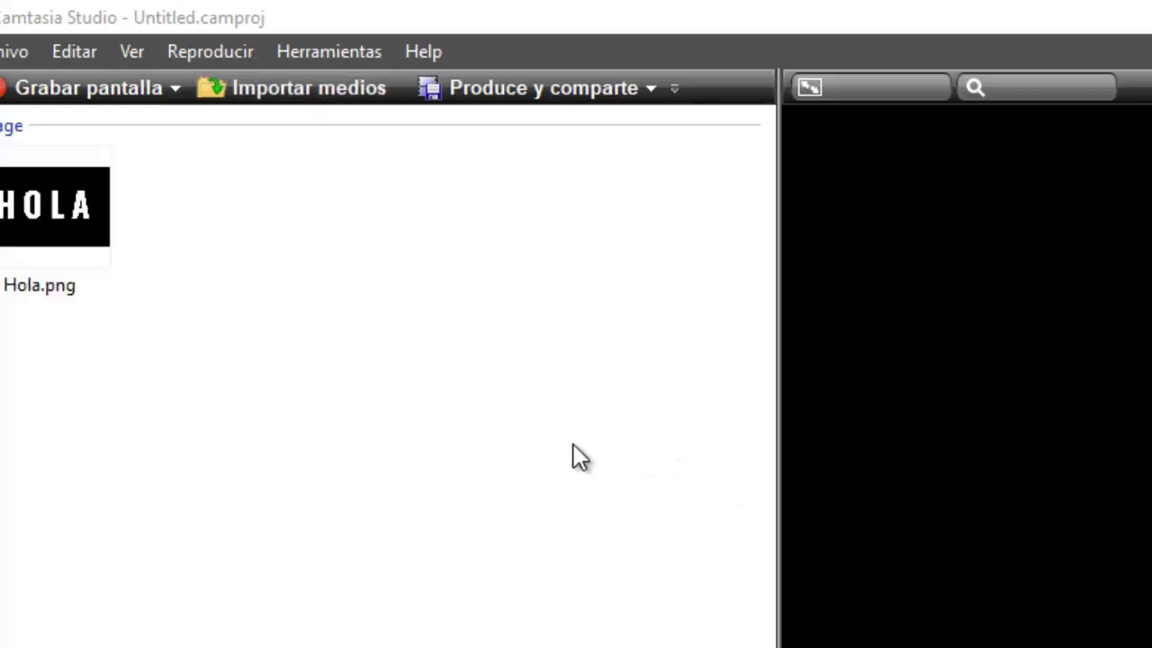
Step: Import the video Torpona_Soy (1) from the Nueva carpeta folder and place it on Track 1
click(290, 99)
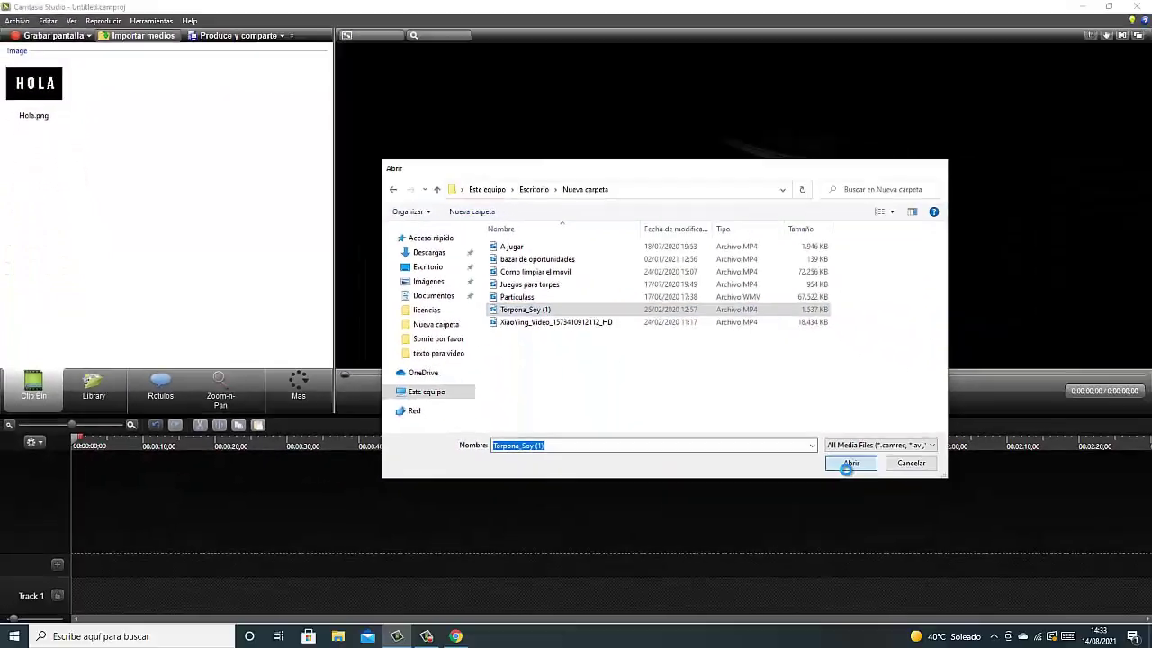
click(851, 465)
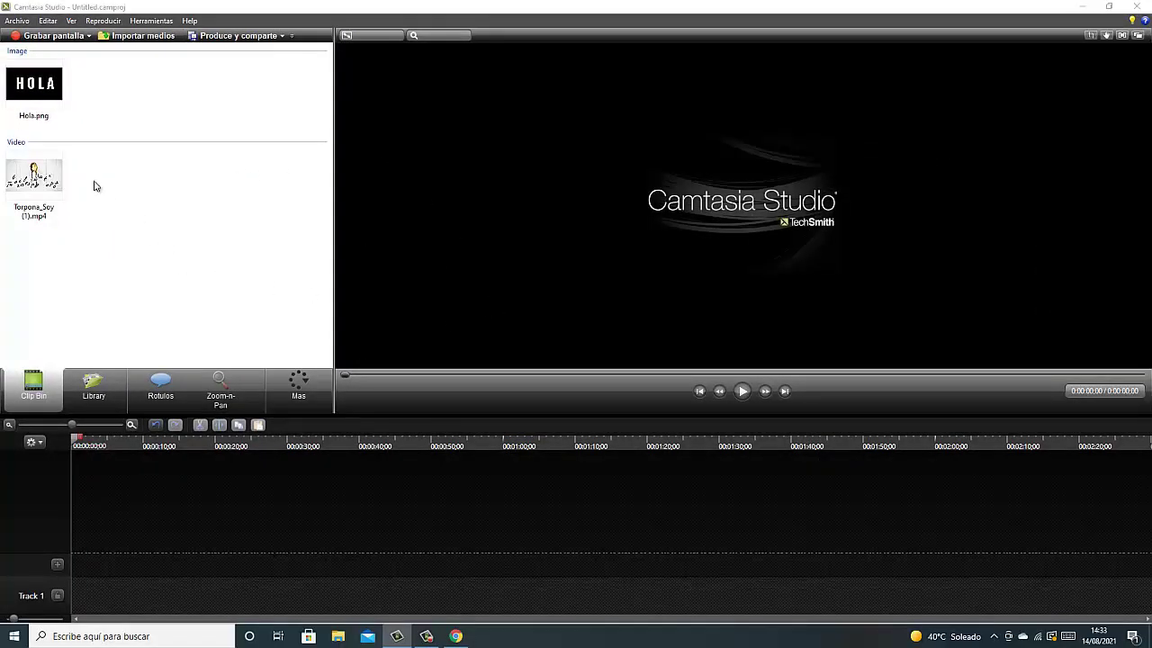
drag(38, 183, 88, 596)
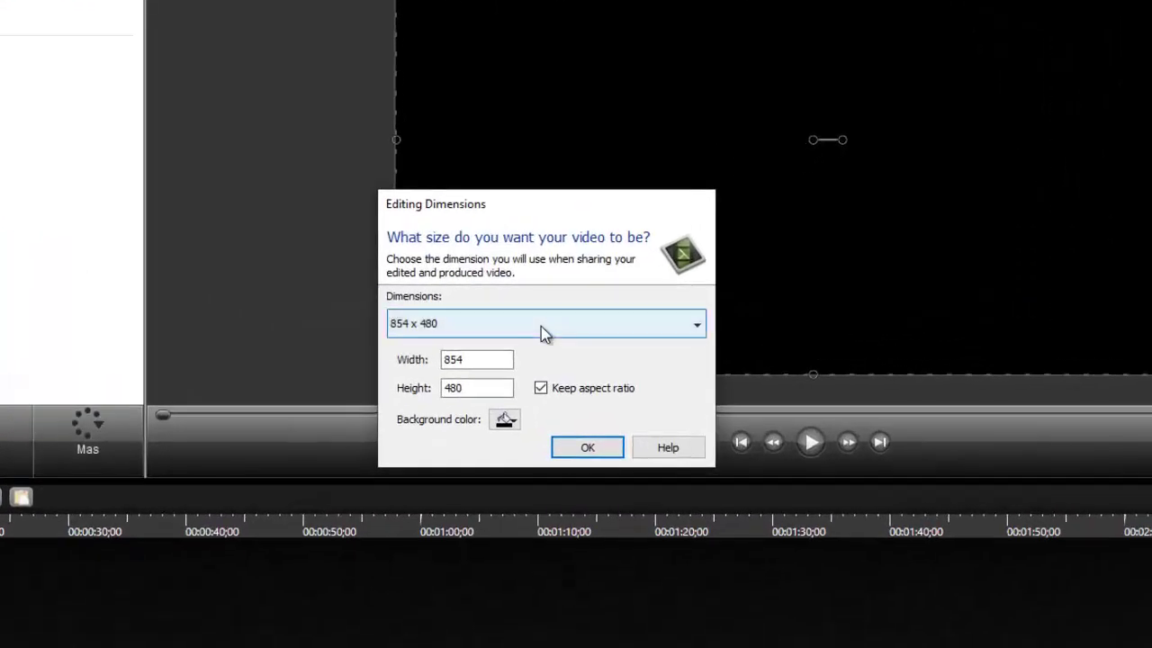
Step: Set the editing dimensions to the fixed size 1280 x 720 and move the video clip to the start of Track 1
click(541, 326)
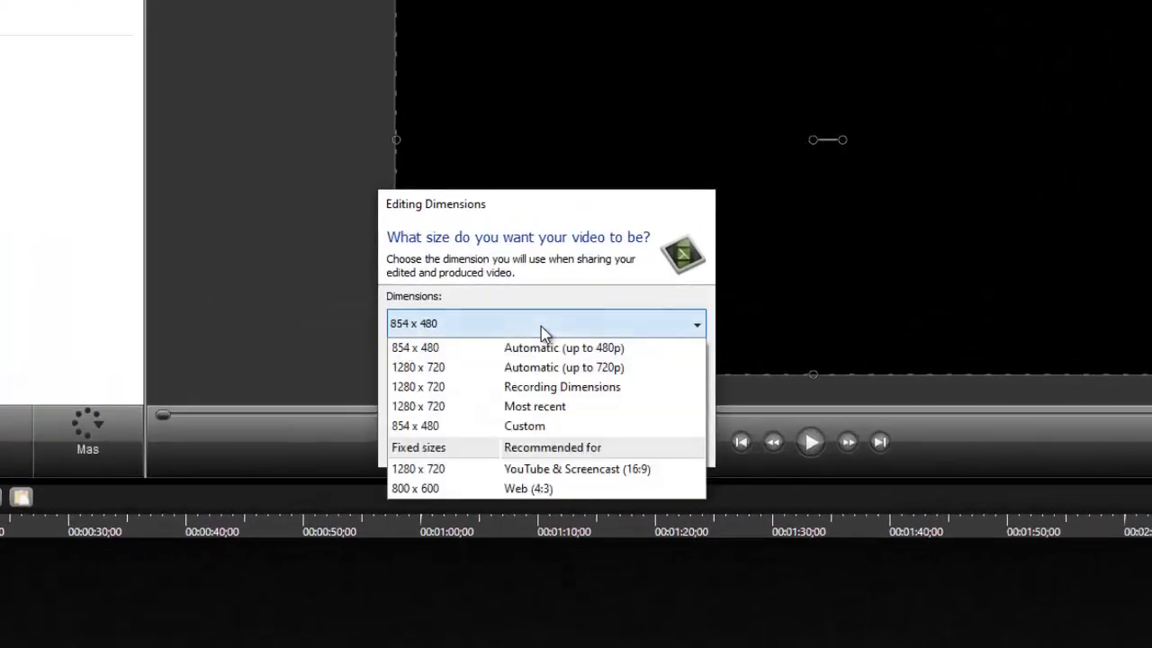
click(538, 468)
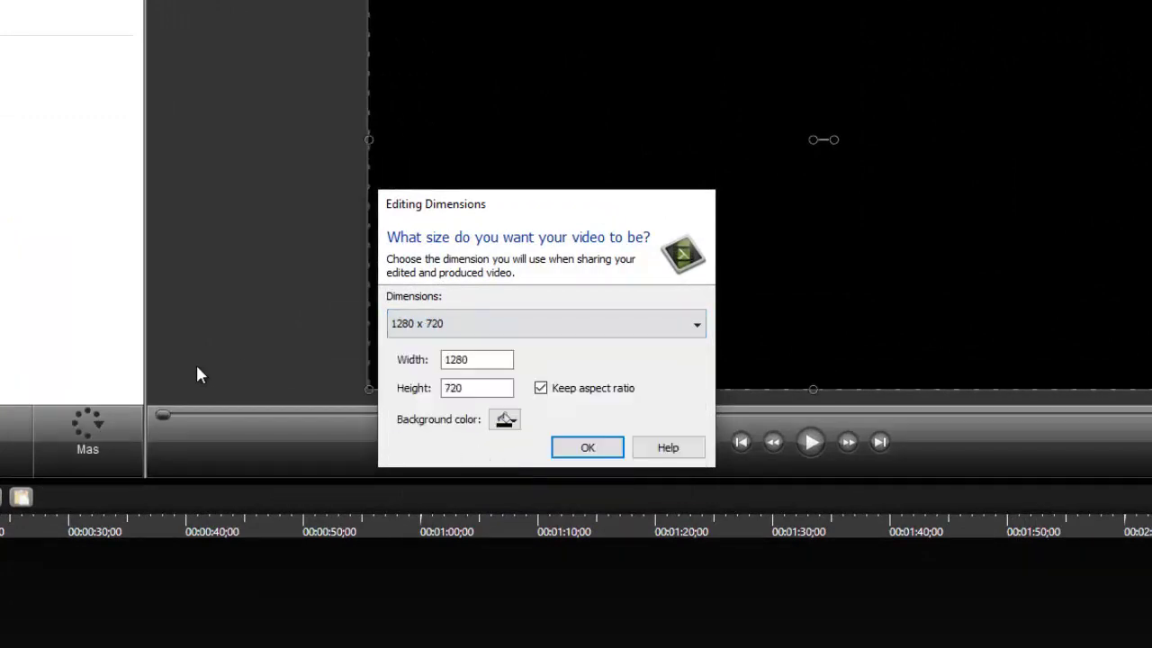
click(563, 446)
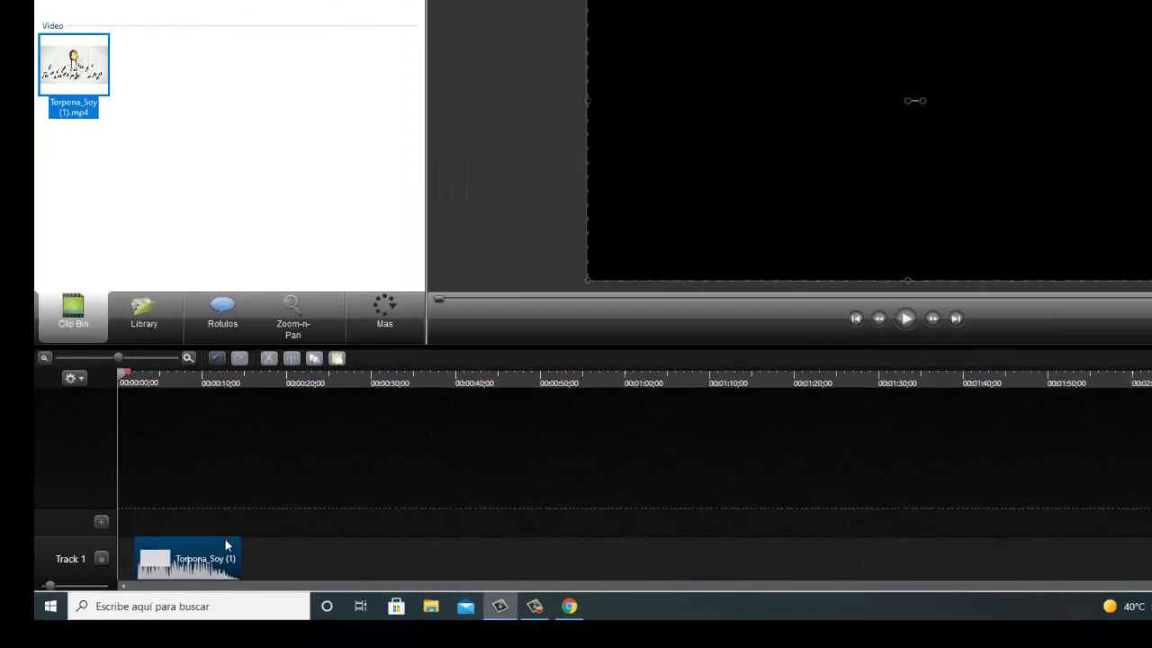
drag(226, 542, 196, 551)
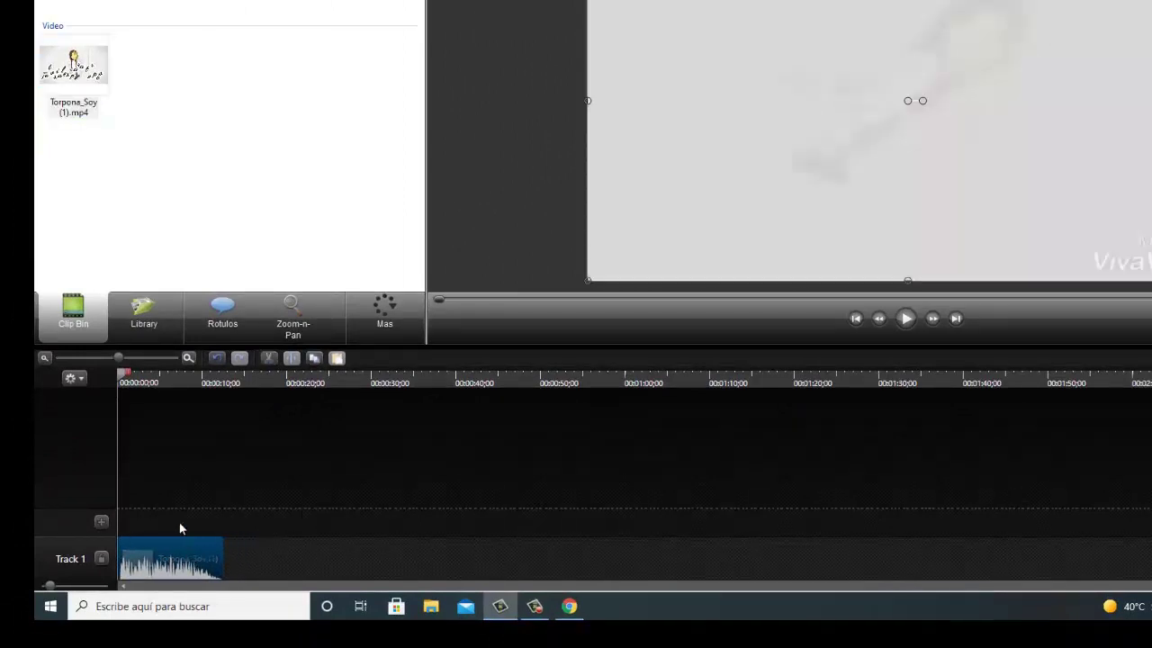
Step: Place Hola.png at the start of Track 2 and extend it to the end of the video clip below
drag(82, 2, 134, 518)
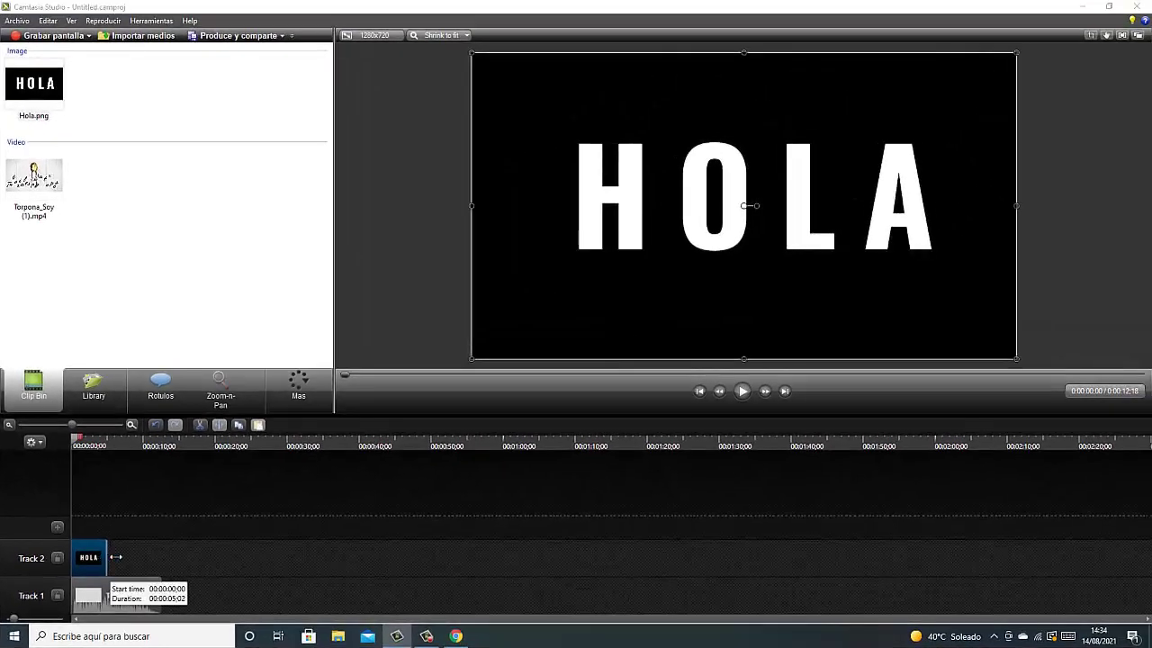
drag(159, 514, 216, 518)
drag(156, 560, 161, 560)
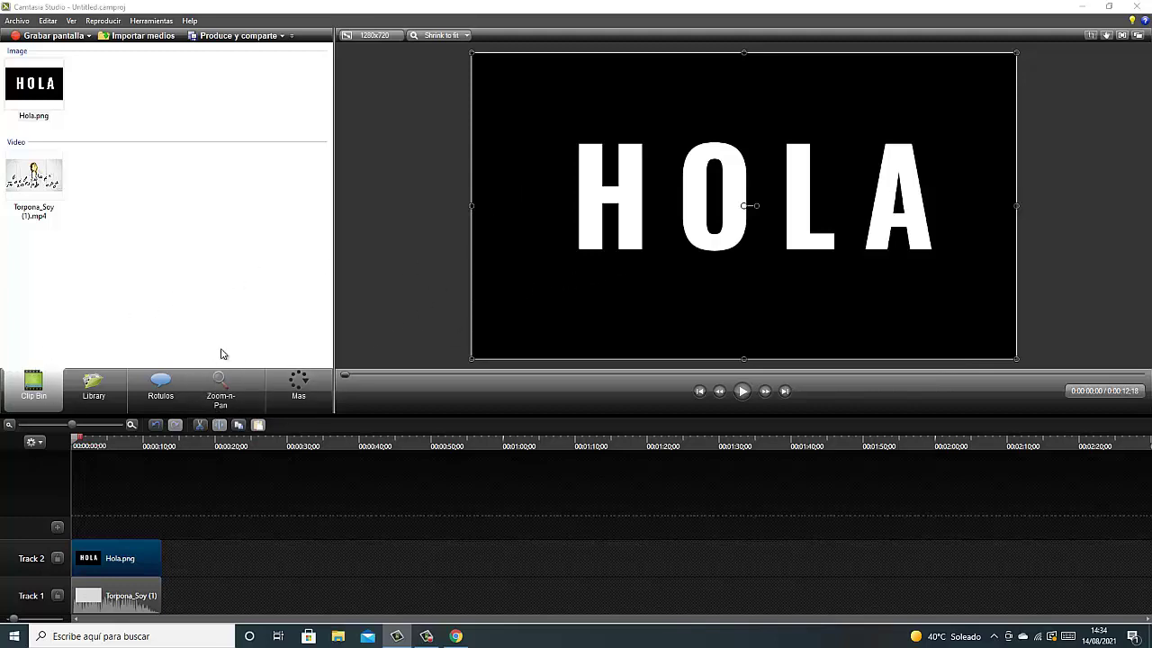
Step: Enable the Eliminar color visual effect on the Hola.png clip
click(299, 379)
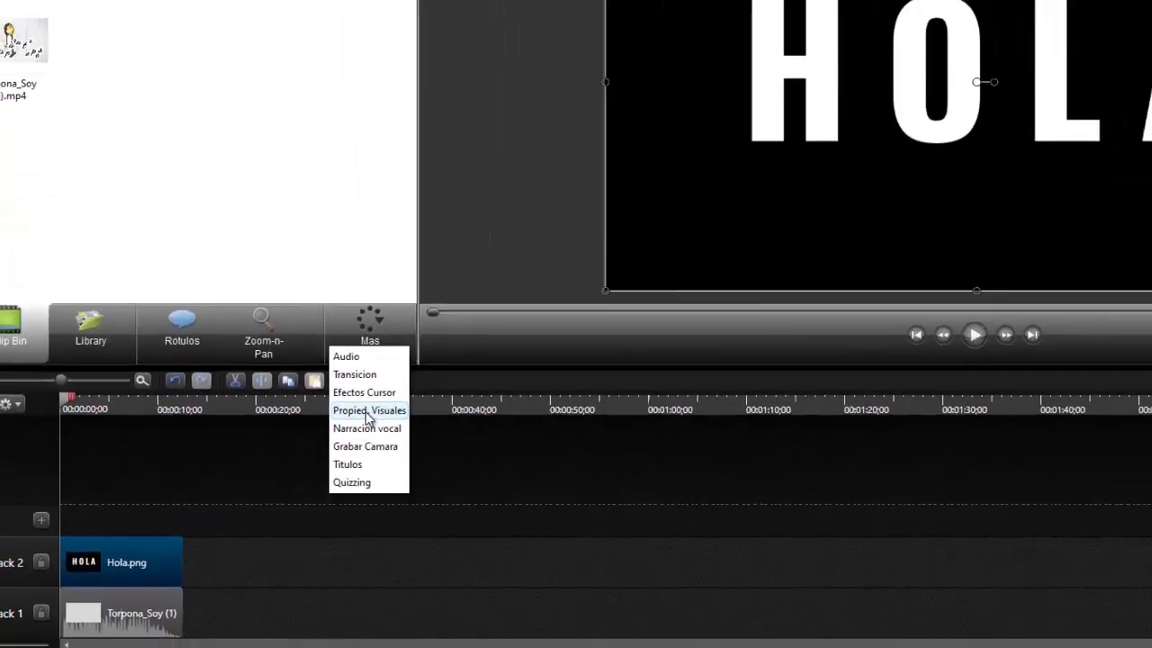
click(453, 365)
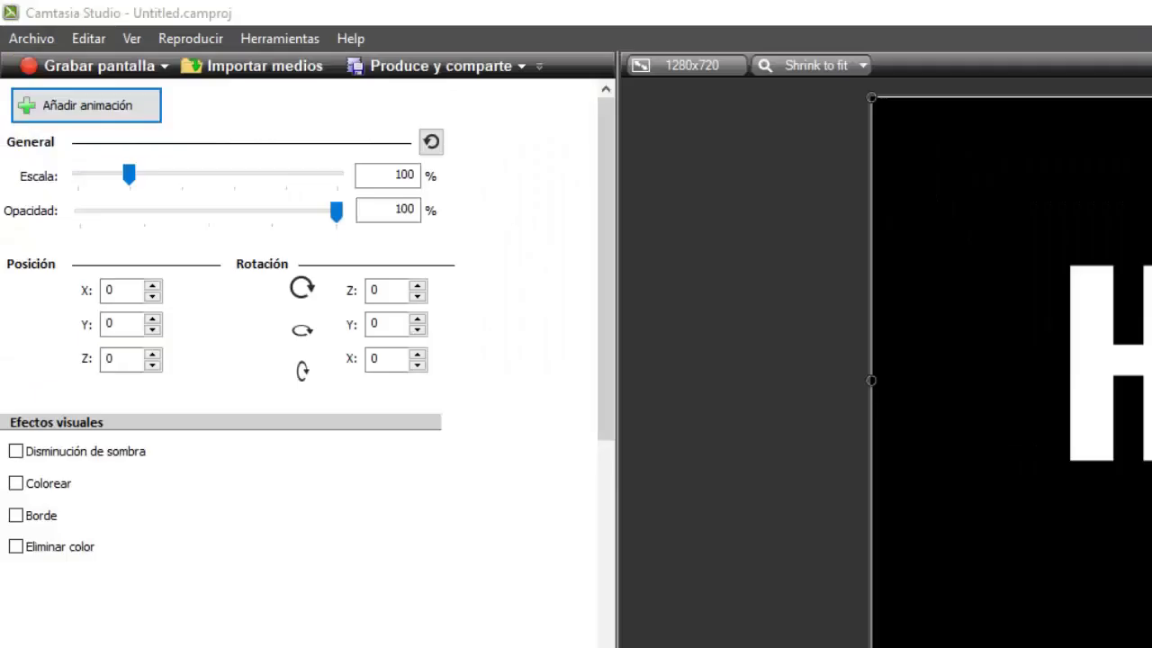
click(16, 547)
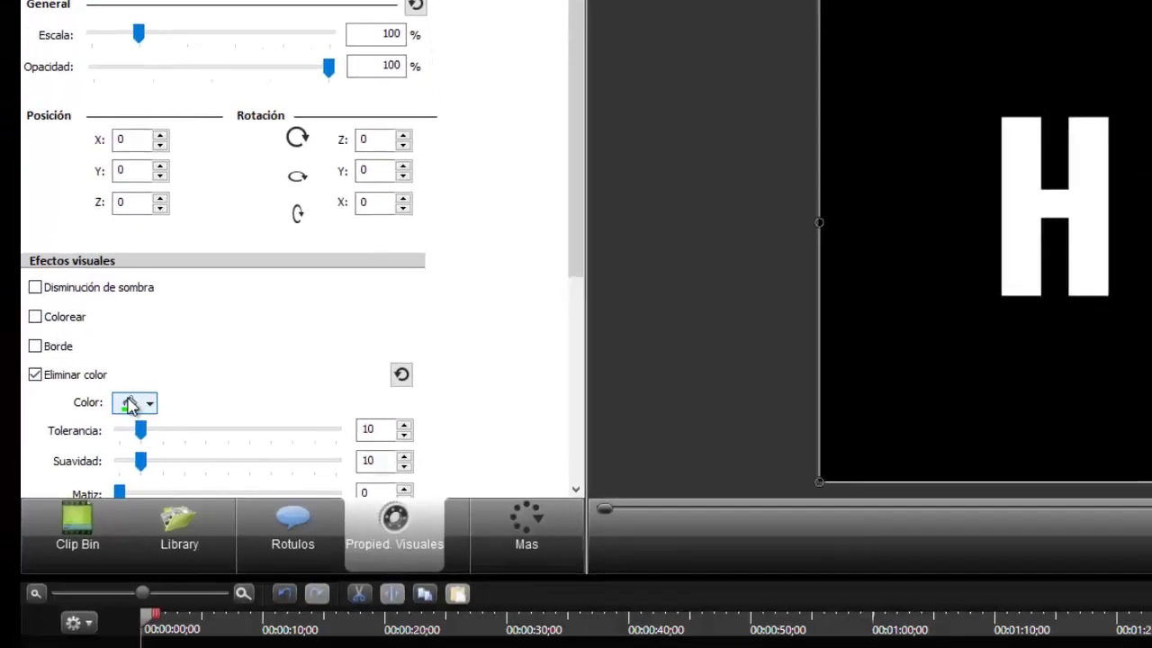
Step: Set the colour removed from the Hola.png clip to the white of its letters, sampled from the preview
click(120, 577)
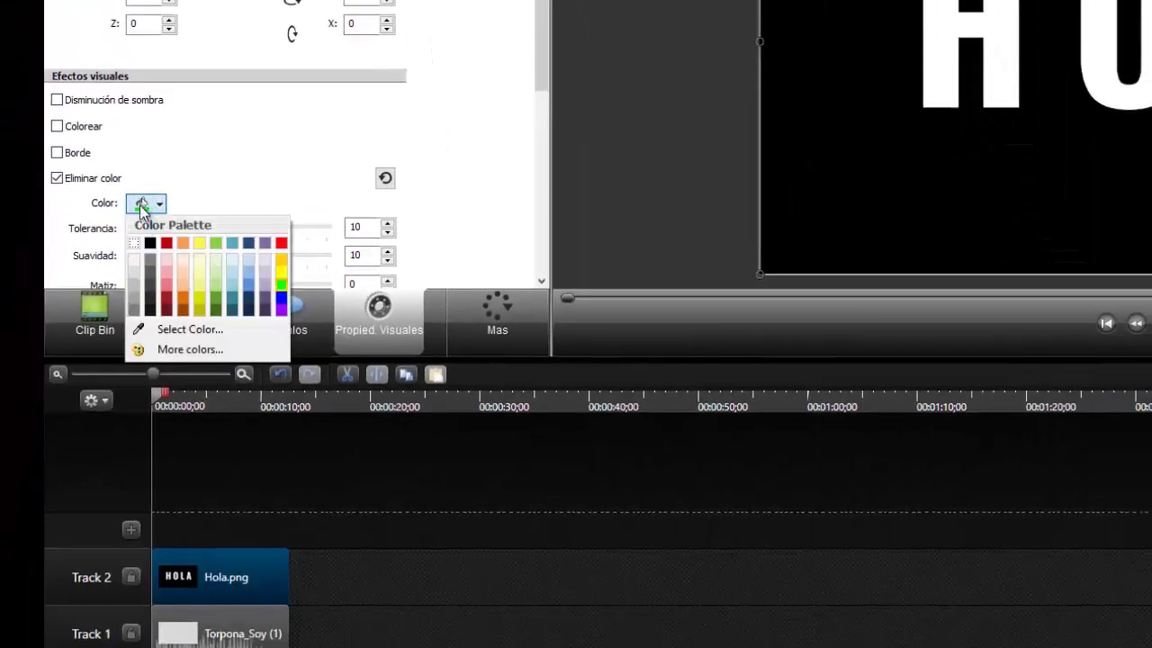
click(136, 333)
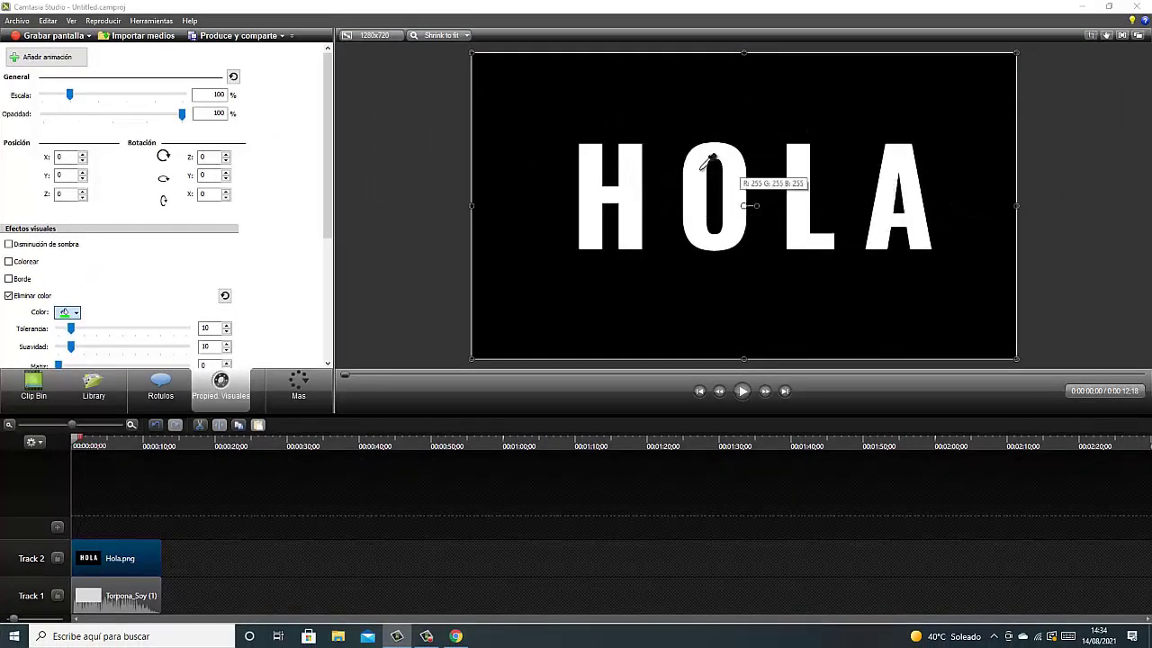
click(634, 193)
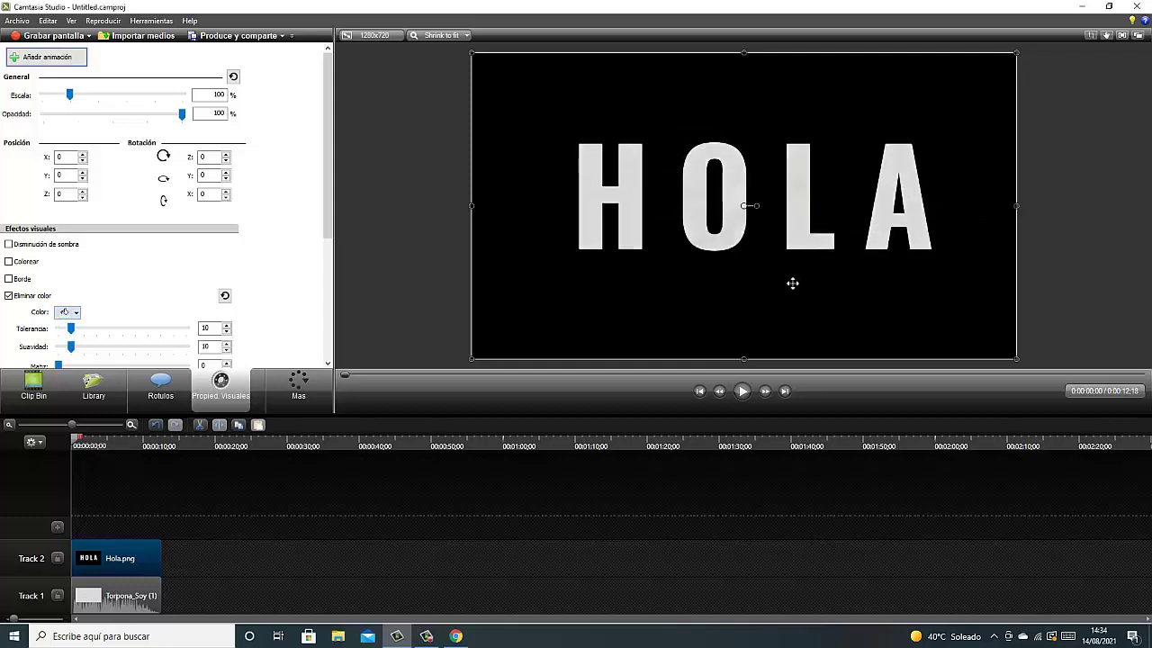
Step: Play the first seconds of the masked text in the preview and return the playhead to the start
click(742, 392)
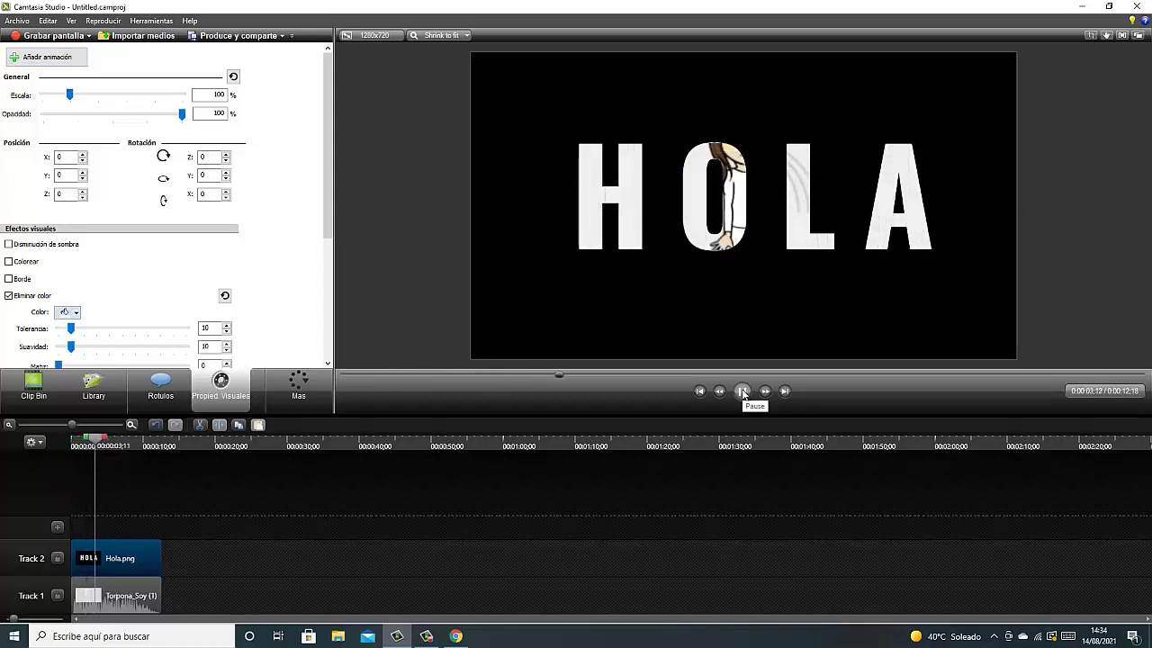
click(742, 391)
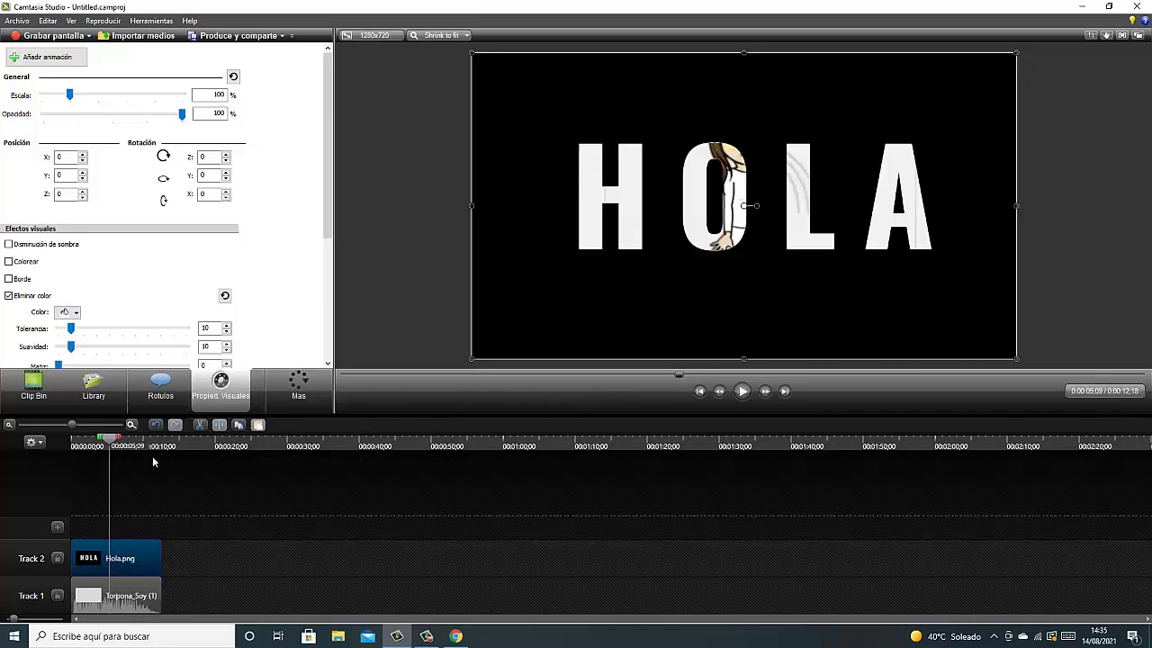
drag(114, 440, 73, 441)
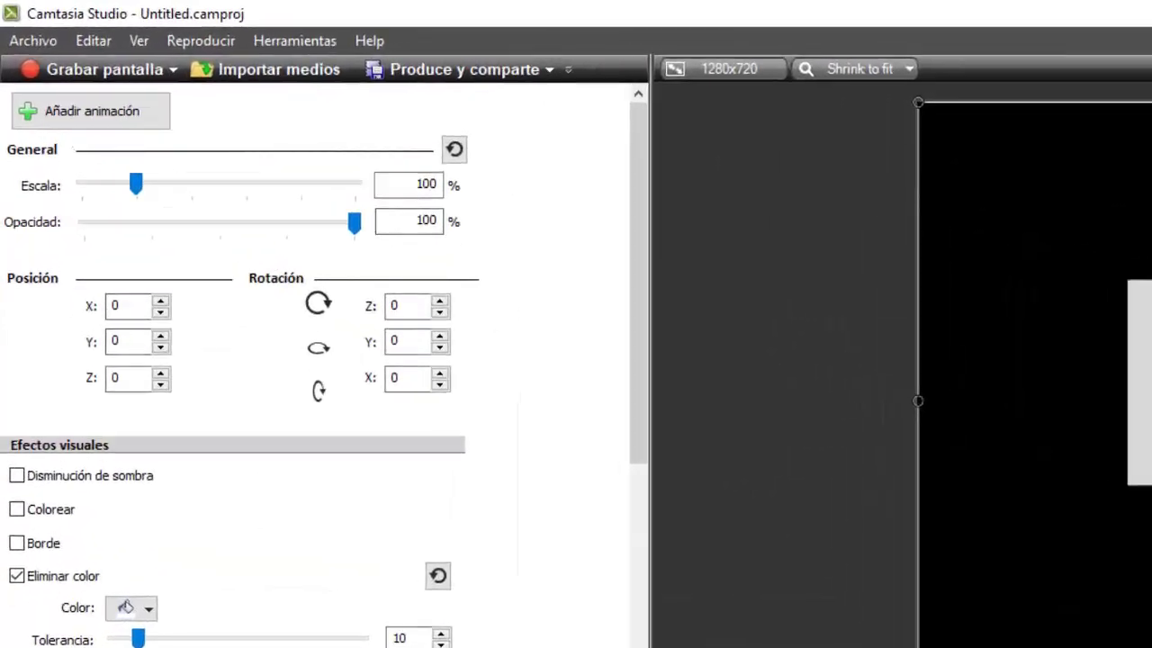
Step: Start producing the video with the MP4 only (up to 720p) preset
click(503, 70)
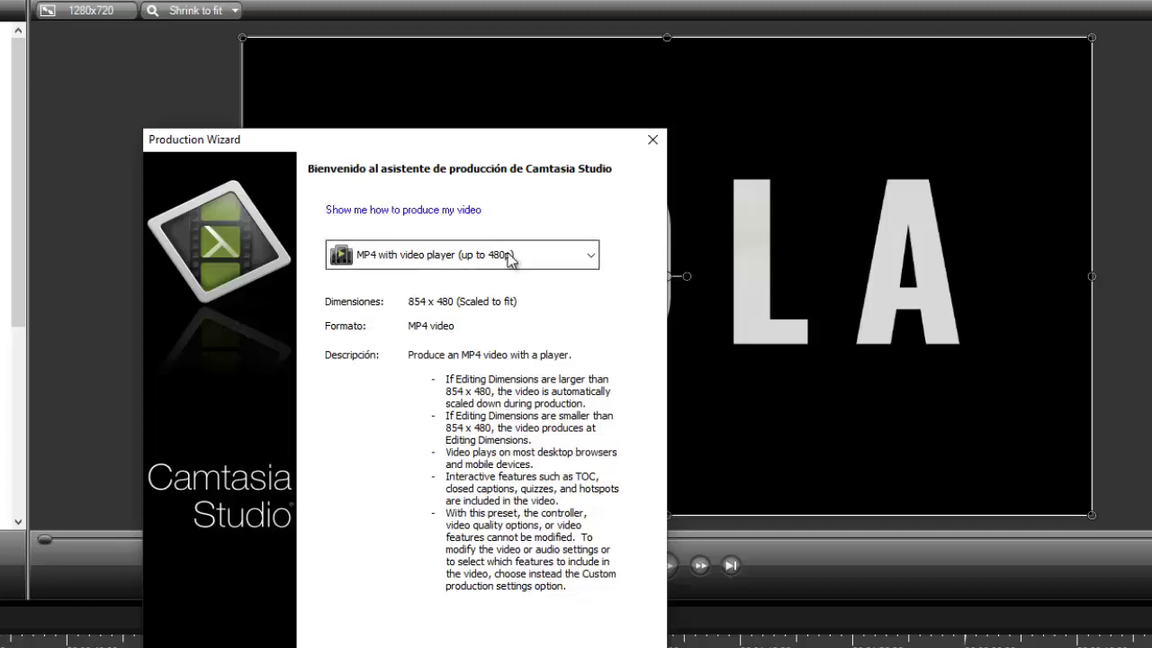
click(590, 255)
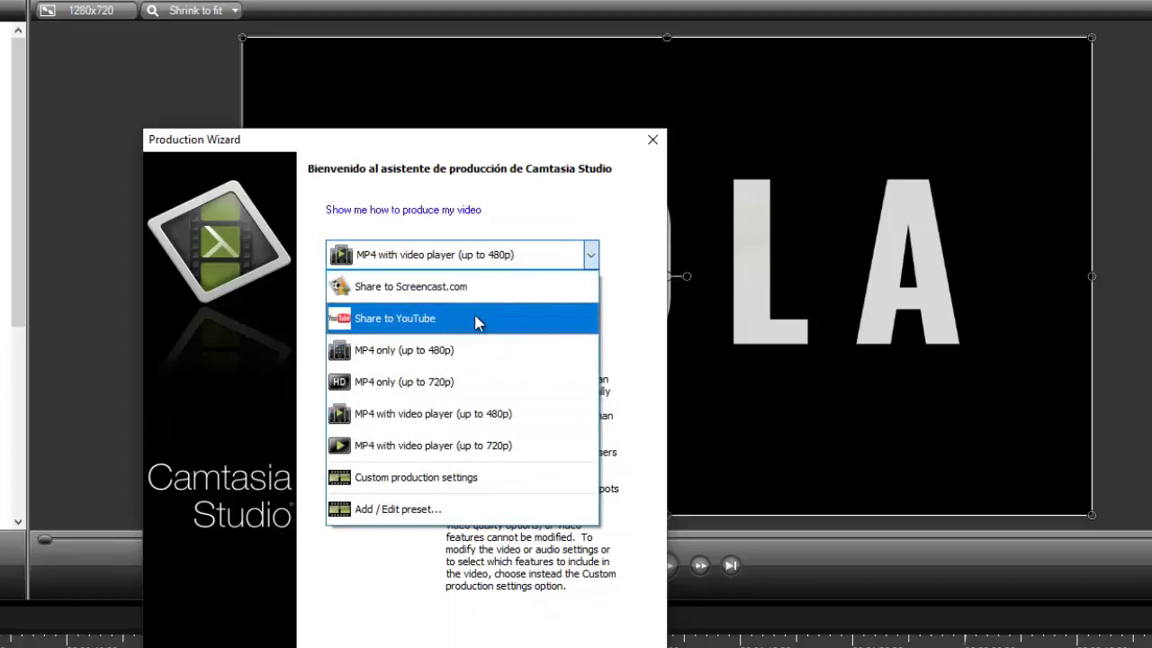
click(385, 385)
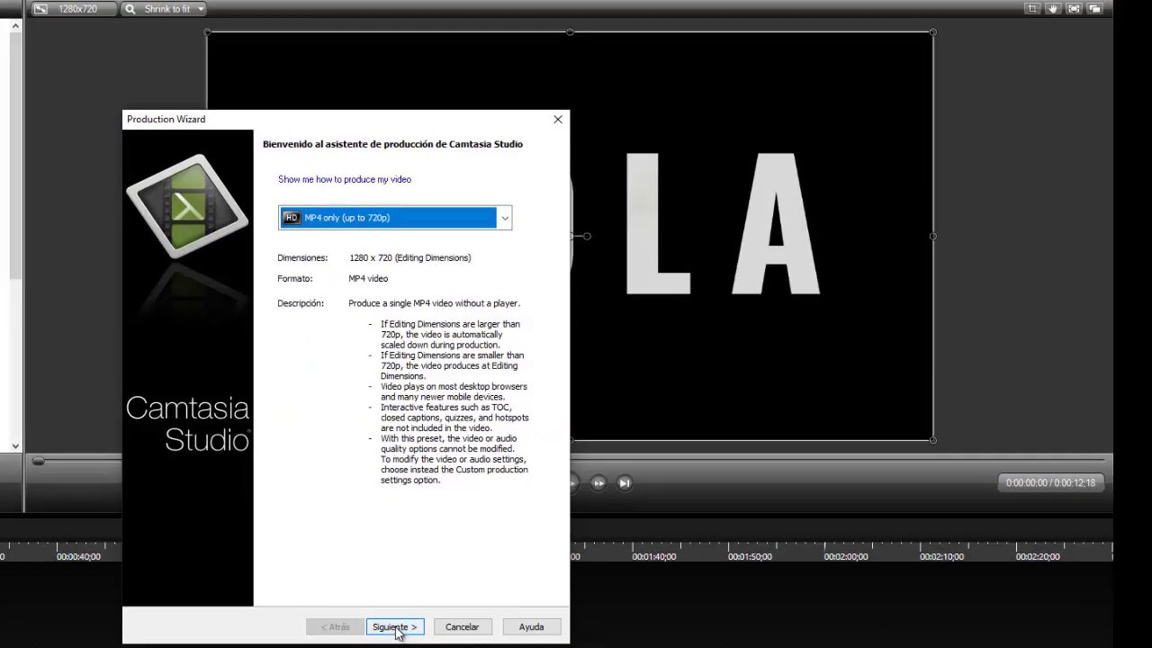
click(393, 625)
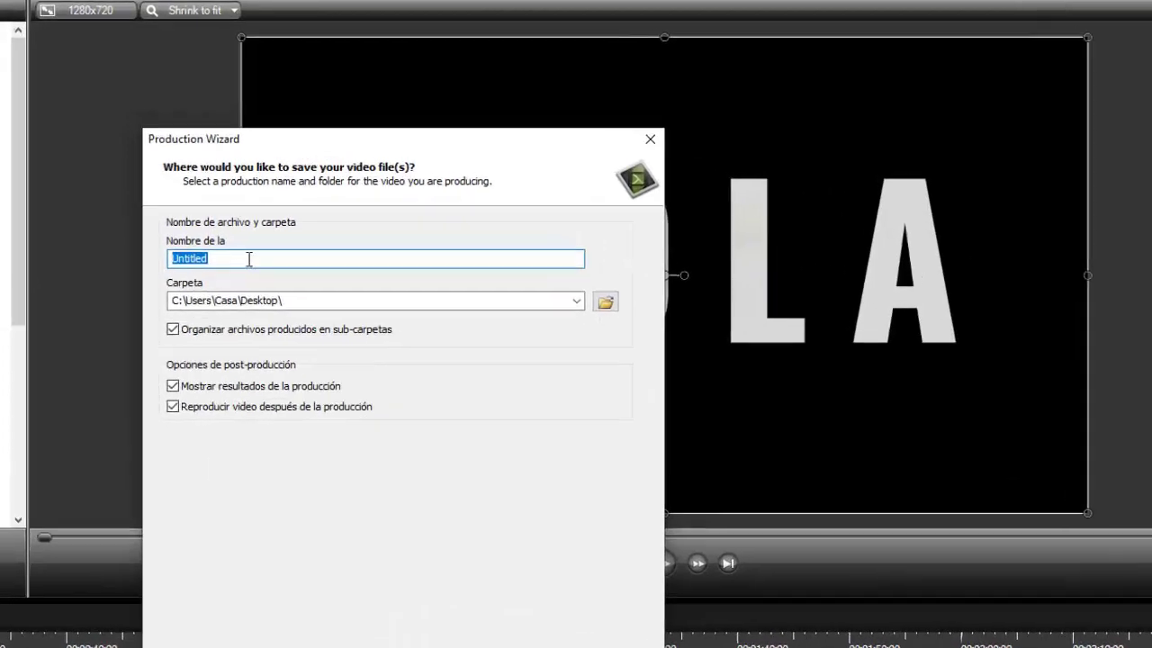
Step: Name the production casi terminado, produce it to the Desktop folder, and close the played video and the production results
click(212, 222)
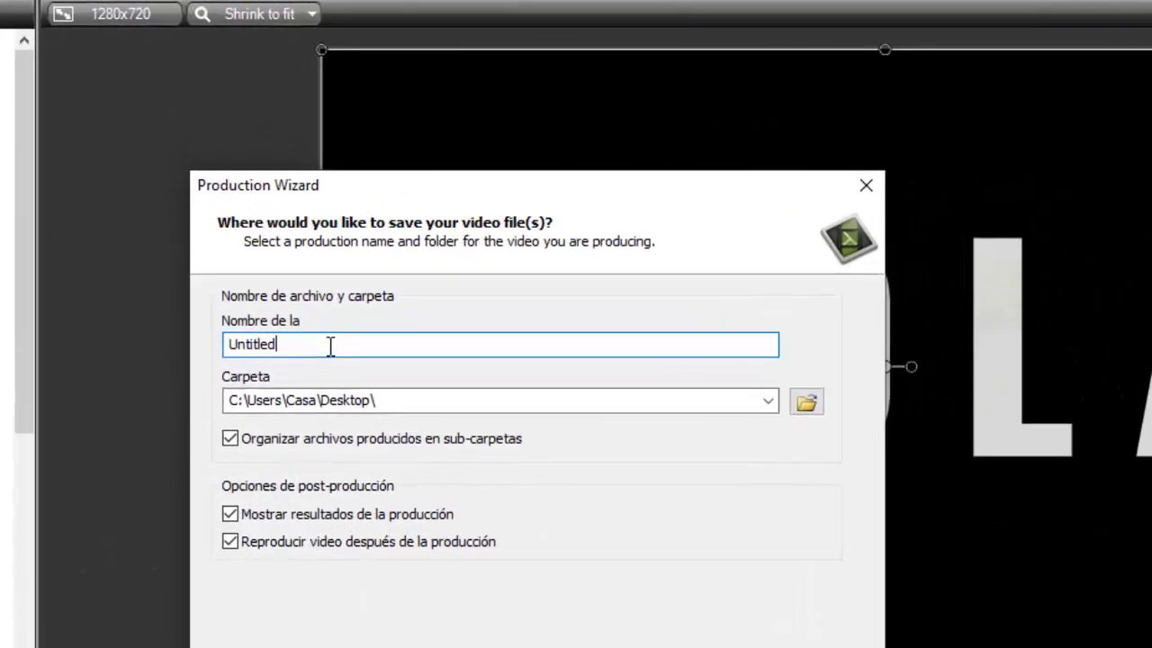
key(BackSpace)
key(BackSpace)
key(BackSpace)
key(BackSpace)
key(BackSpace)
key(BackSpace)
text(nado)
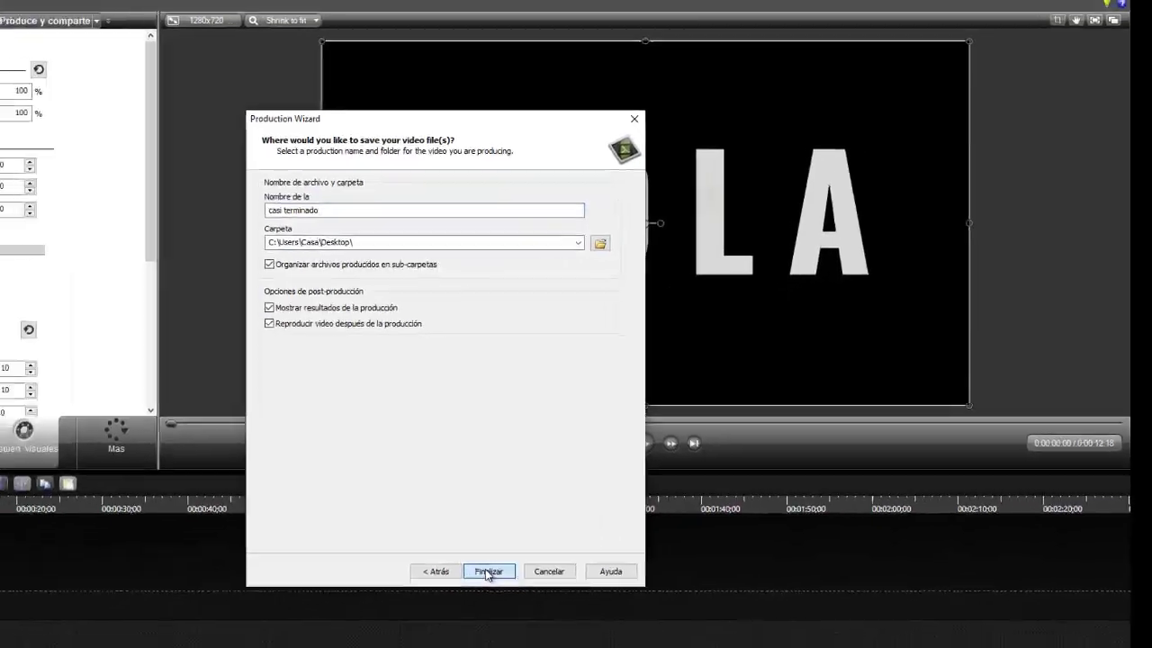
click(394, 627)
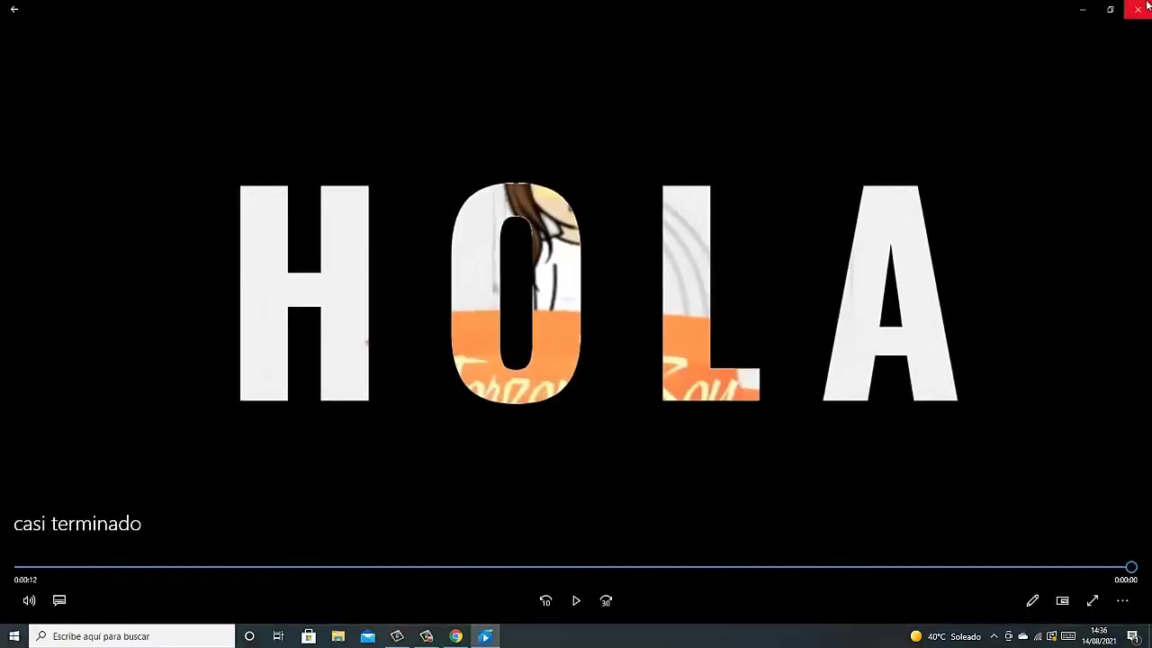
click(1137, 11)
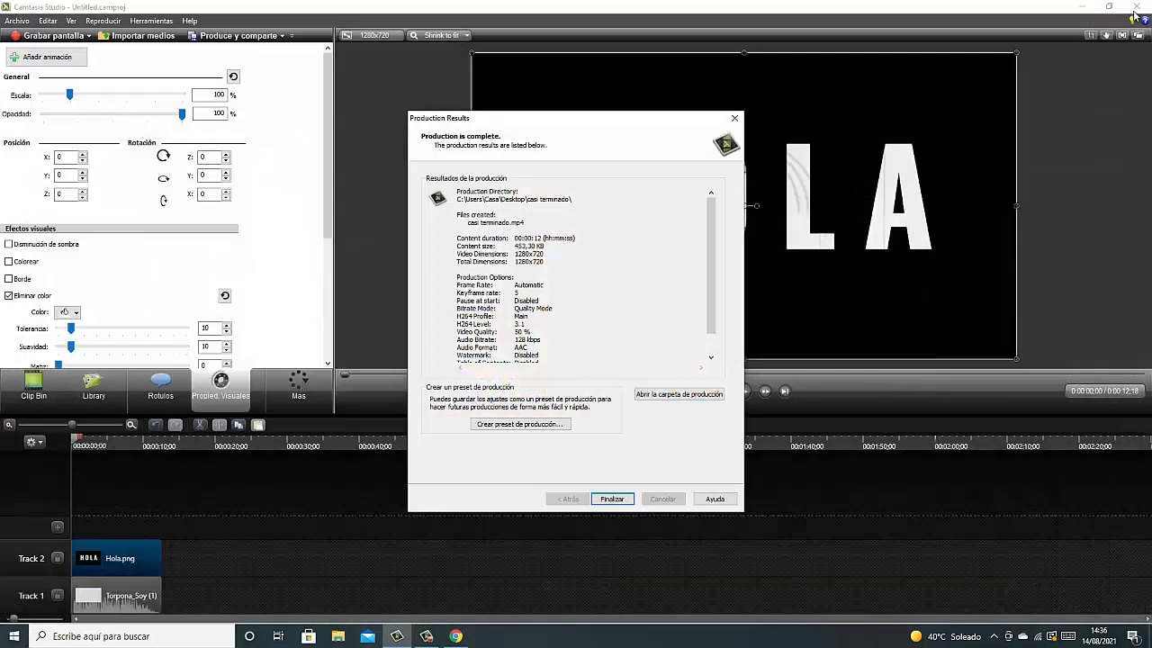
click(735, 118)
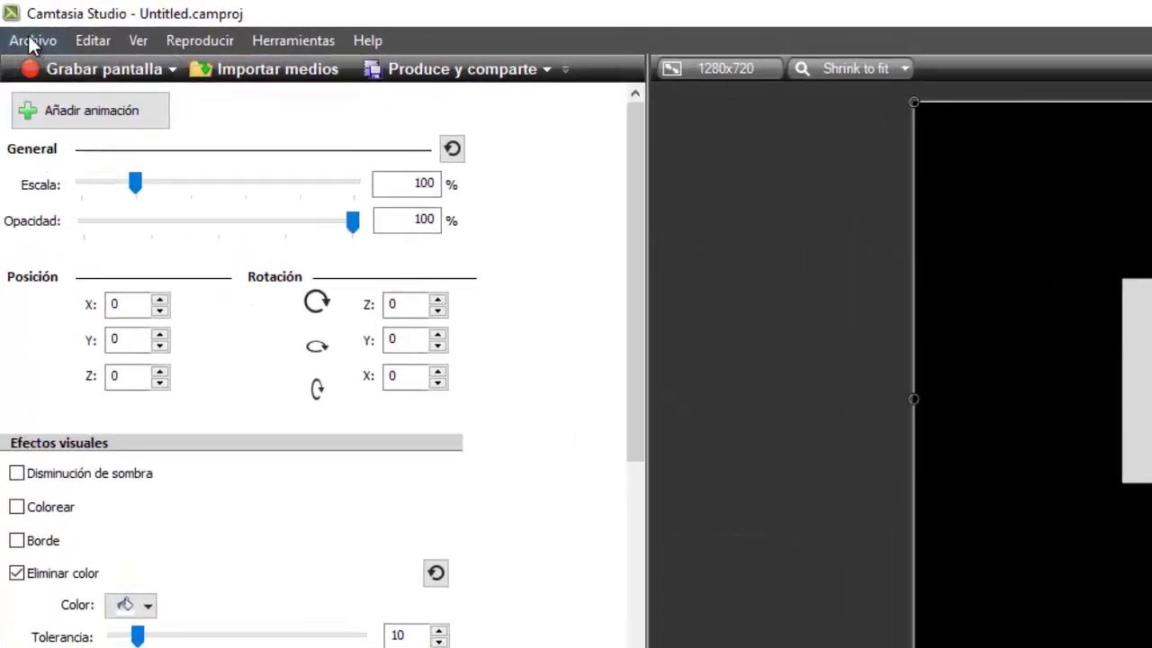
Step: Create a new project without saving the changes to Untitled.camproj
click(20, 28)
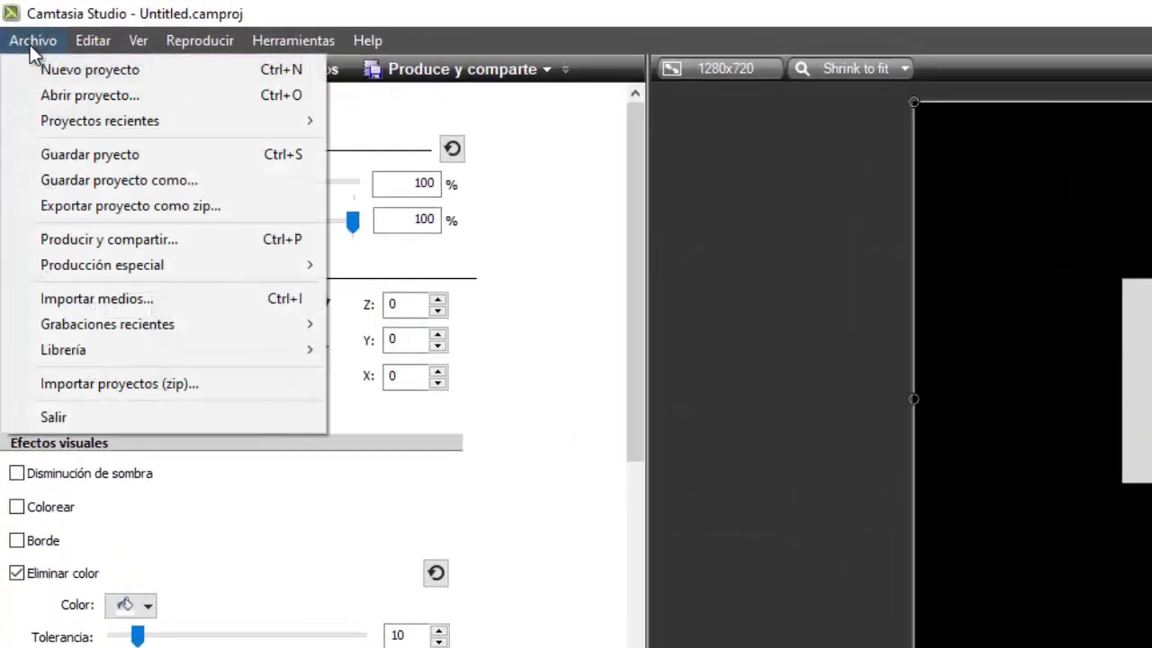
click(72, 69)
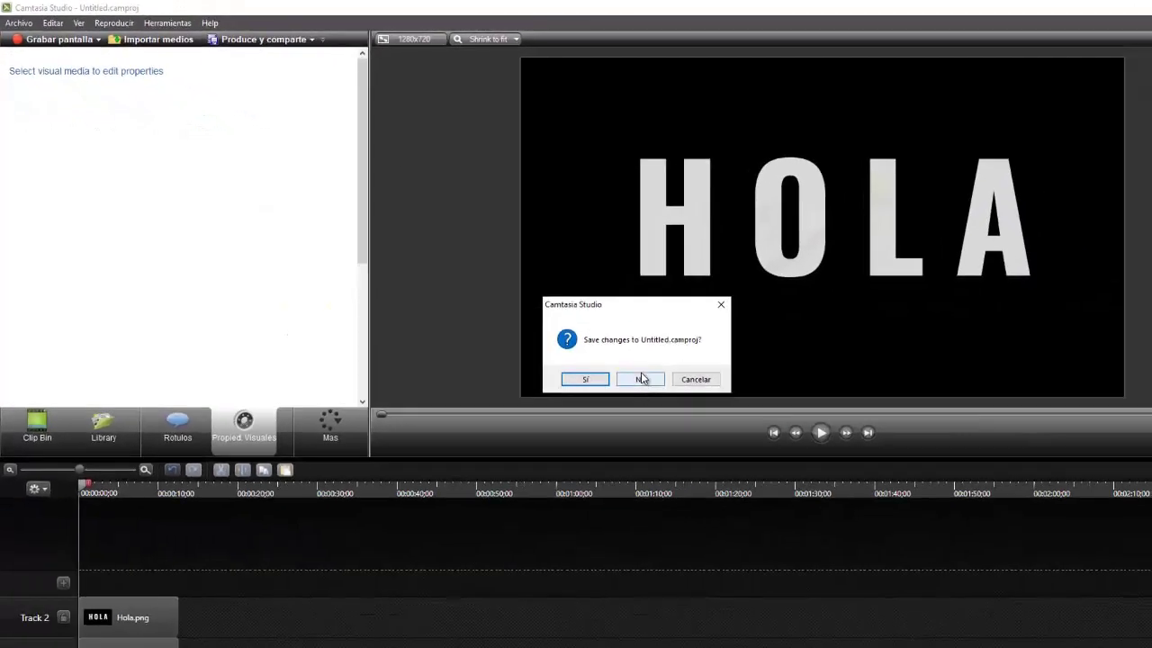
click(640, 374)
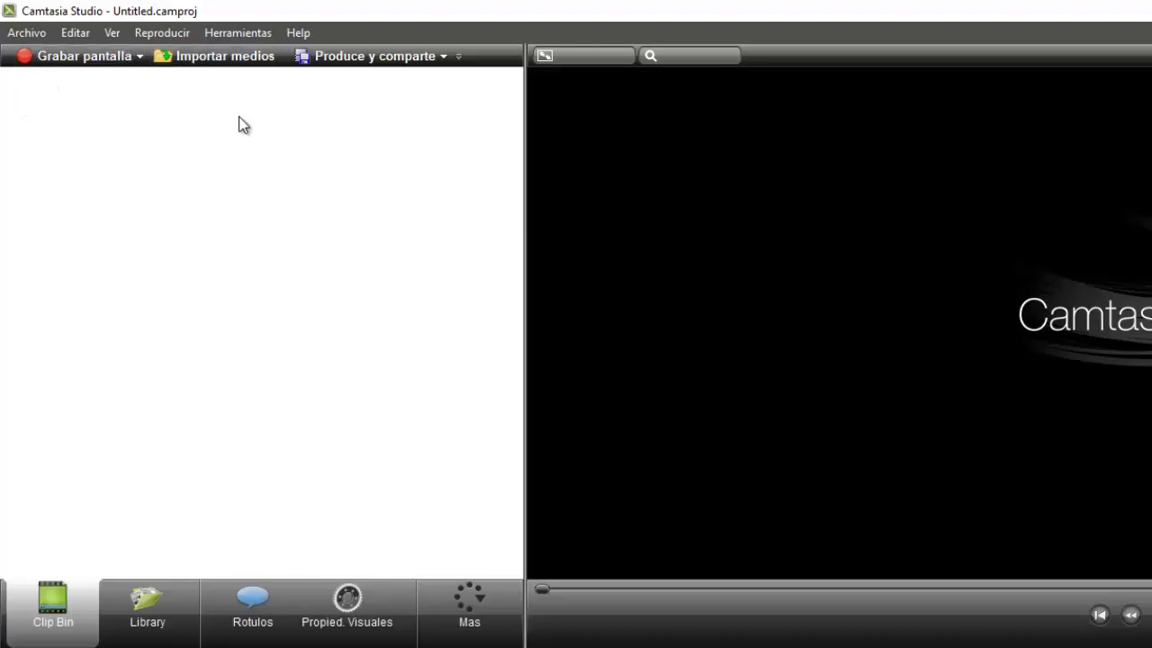
Step: Import the video casi terminado from the casi terminado folder on the Escritorio
click(224, 59)
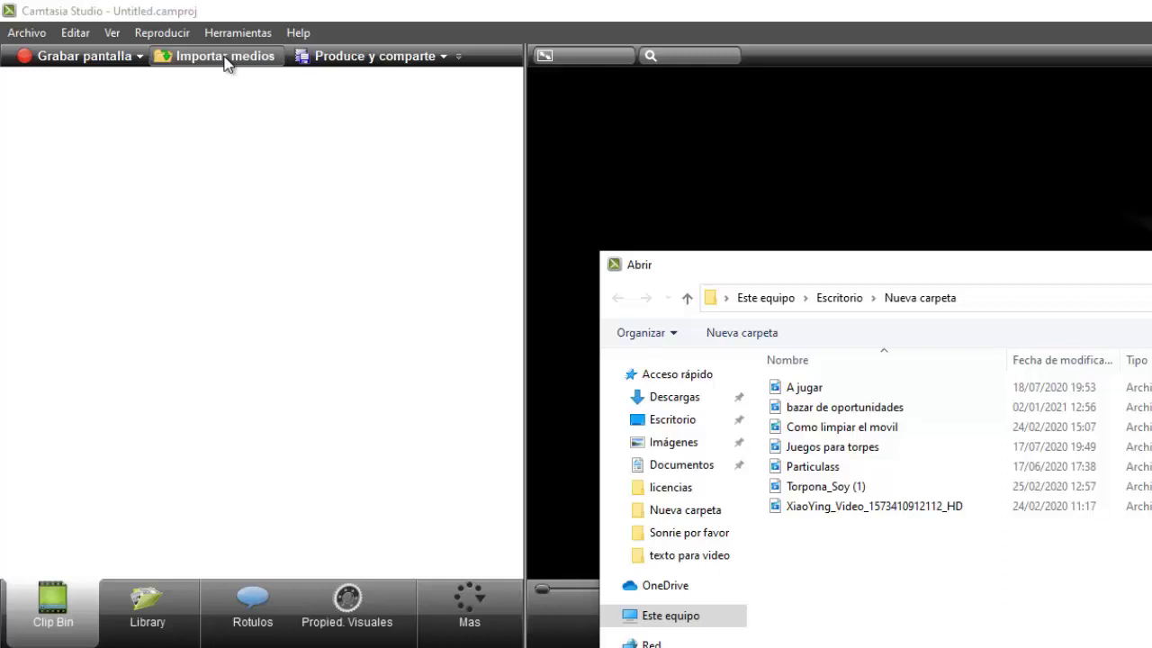
click(698, 423)
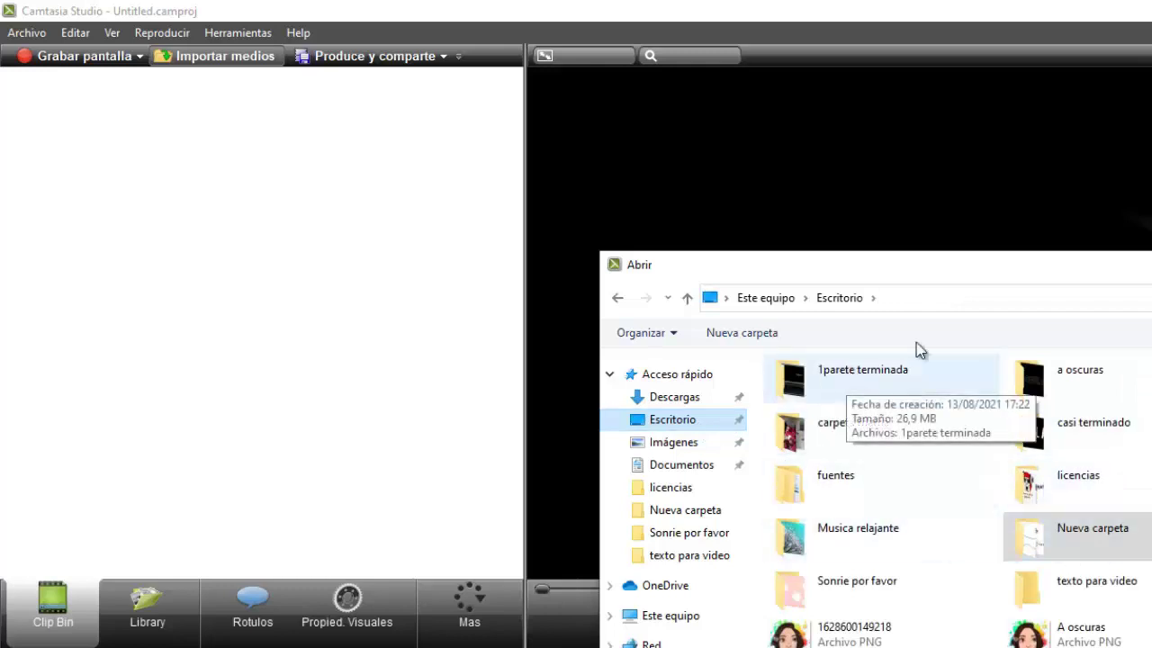
click(1096, 429)
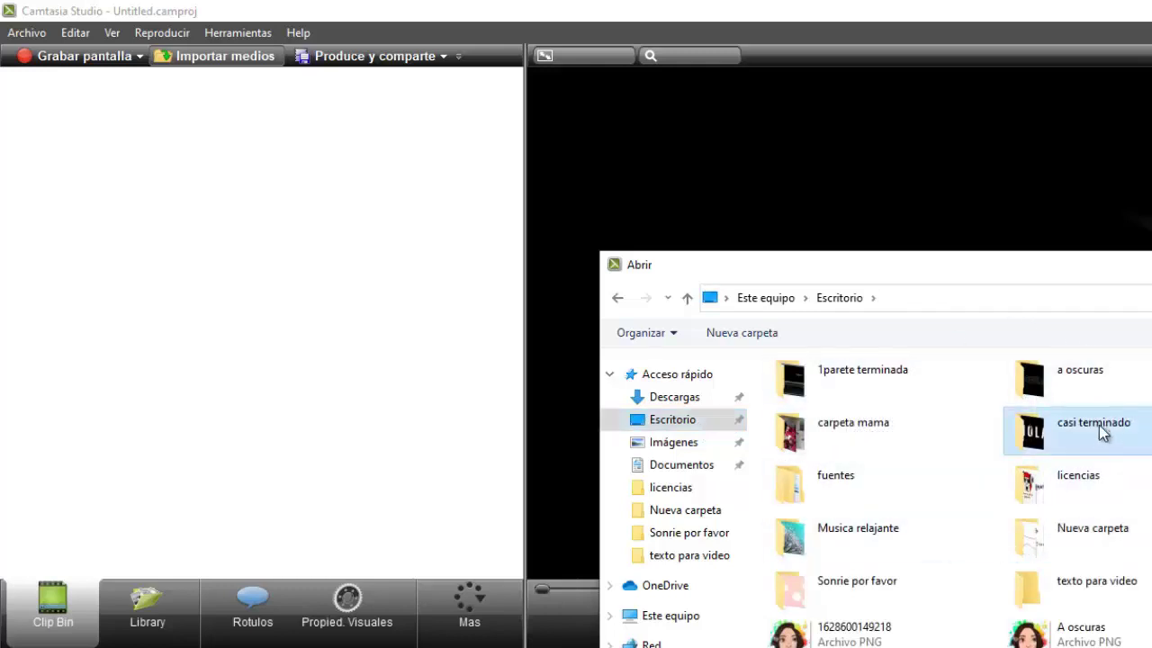
double_click(1099, 424)
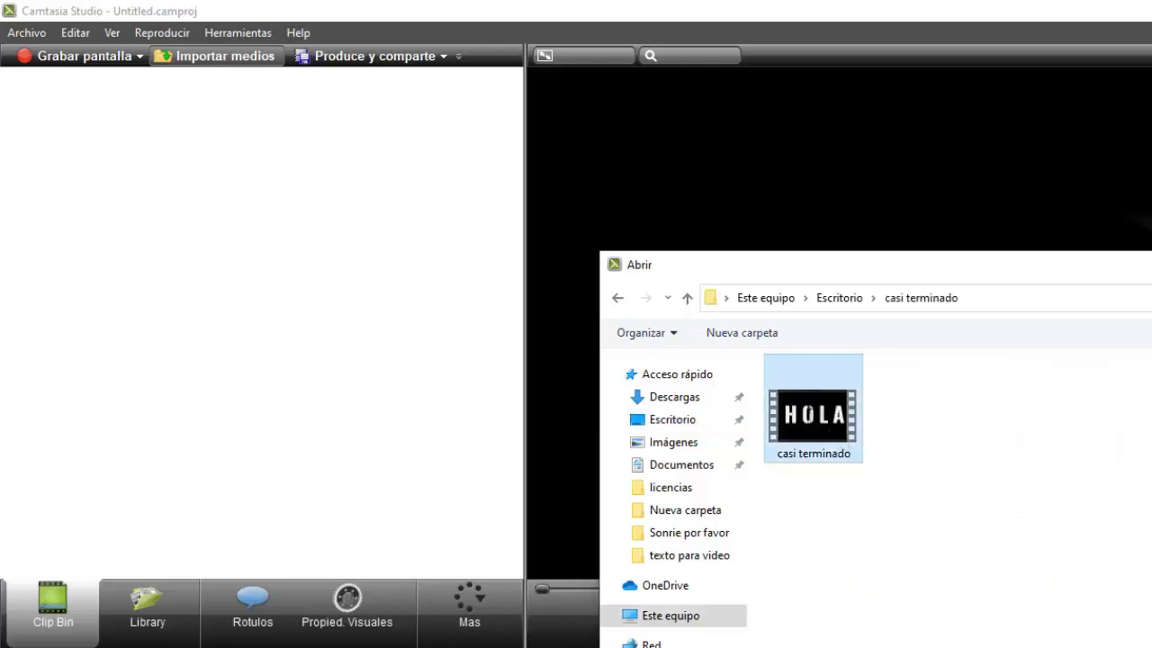
key(Return)
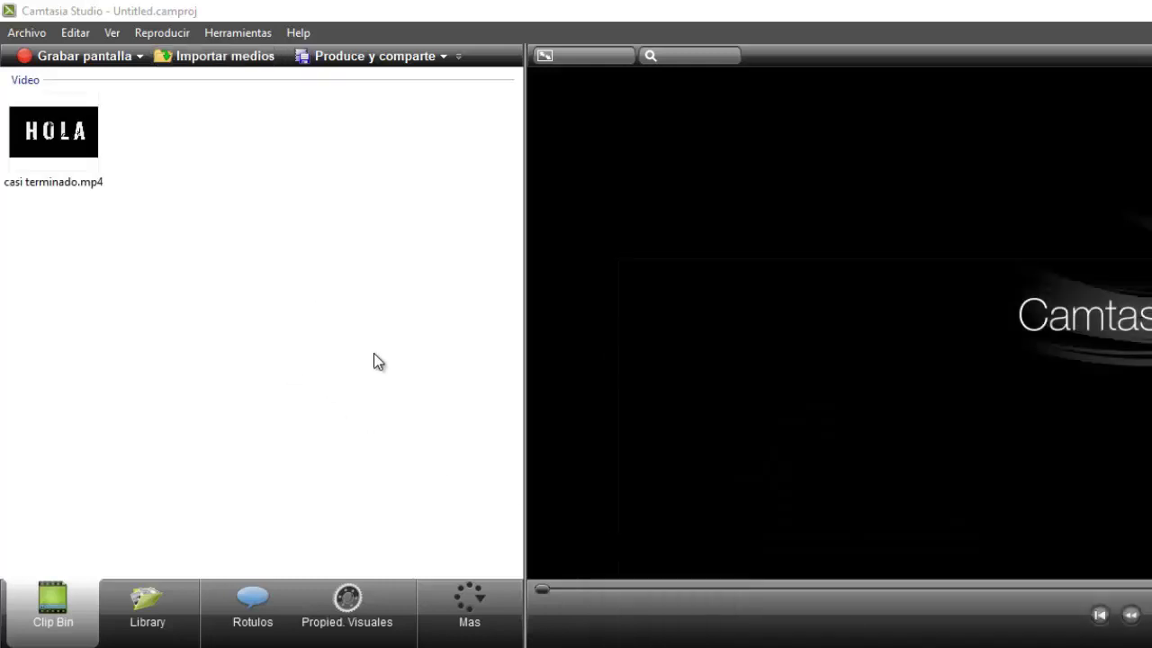
Step: Import the video Particulass from the Nueva carpeta folder on the Escritorio
click(206, 61)
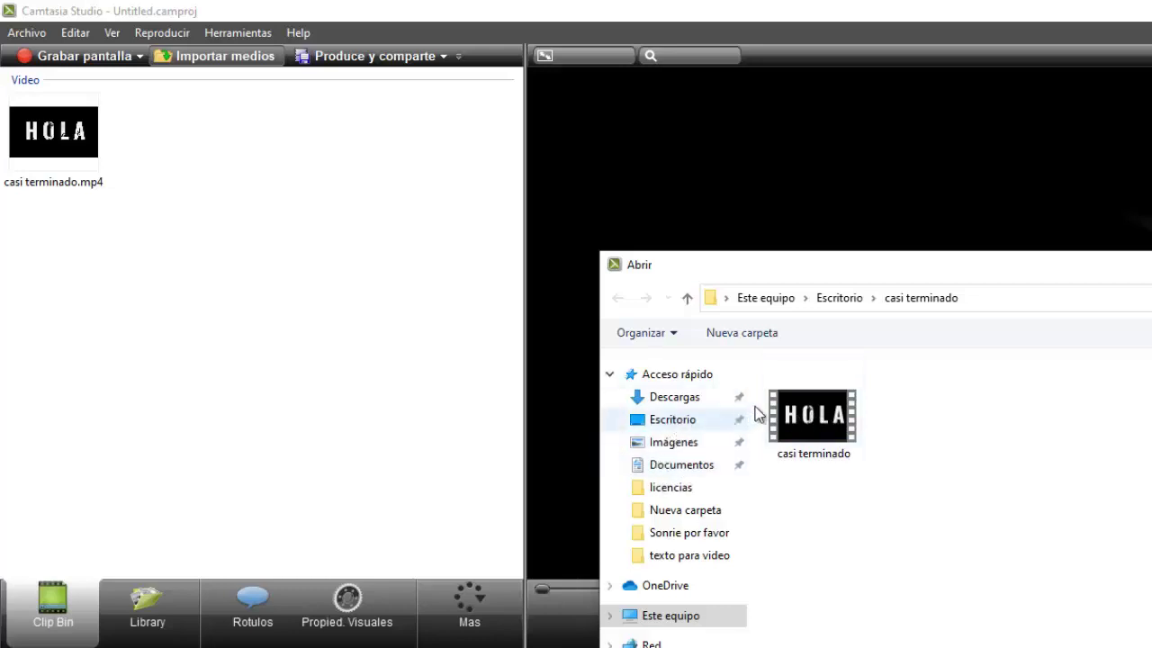
click(673, 420)
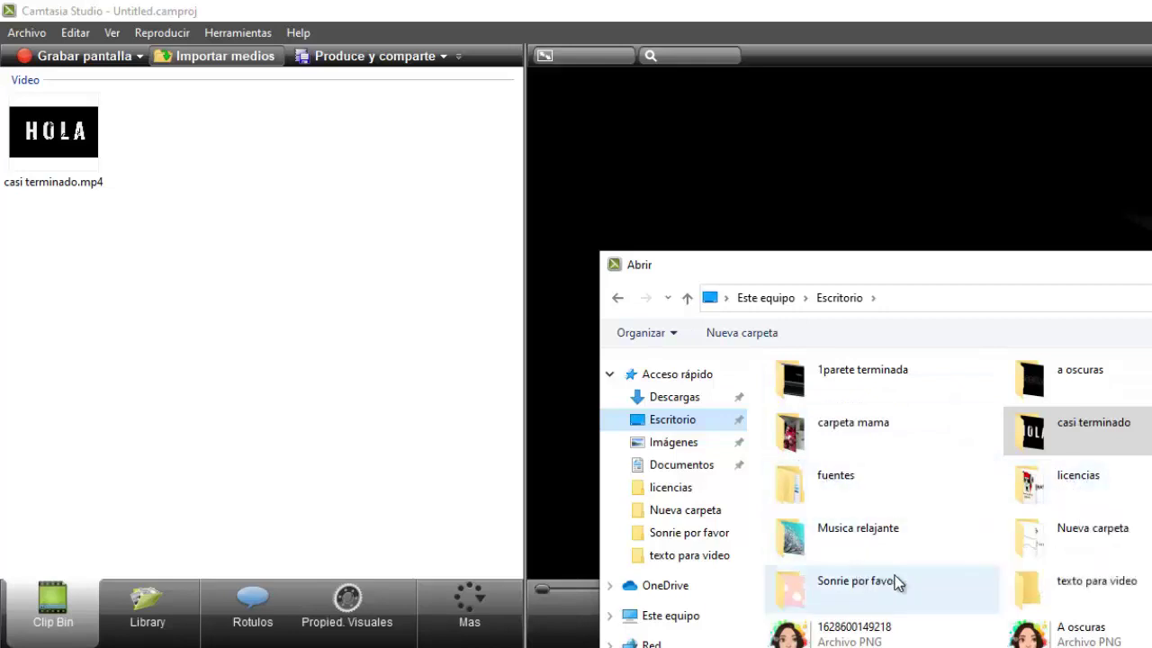
double_click(1094, 531)
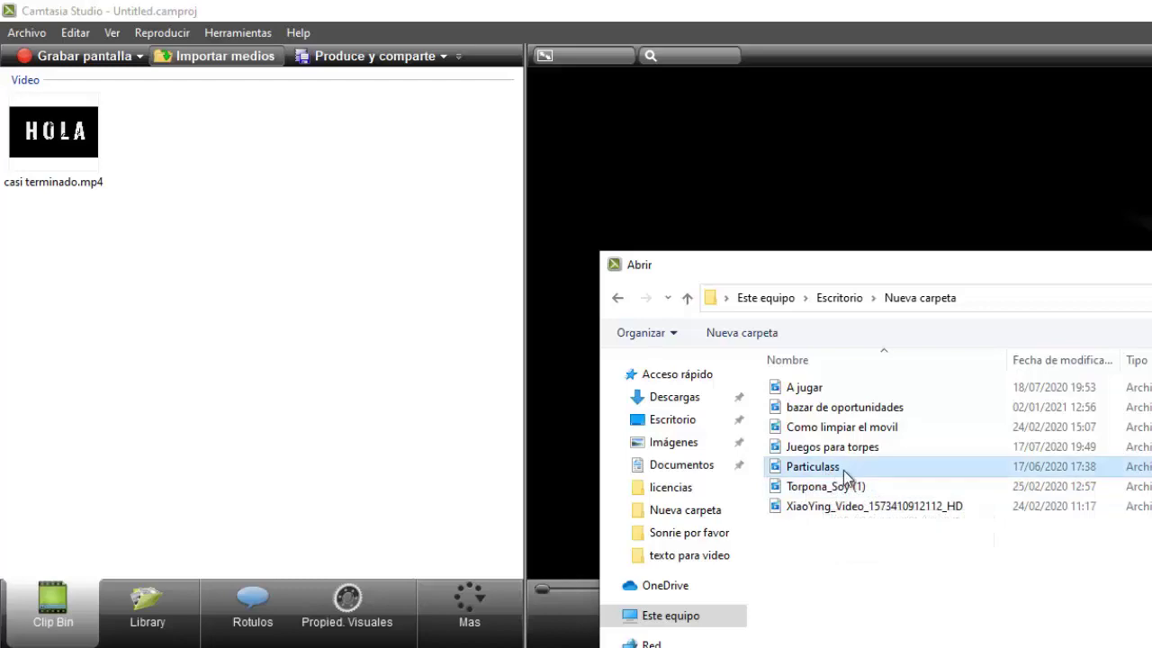
double_click(819, 468)
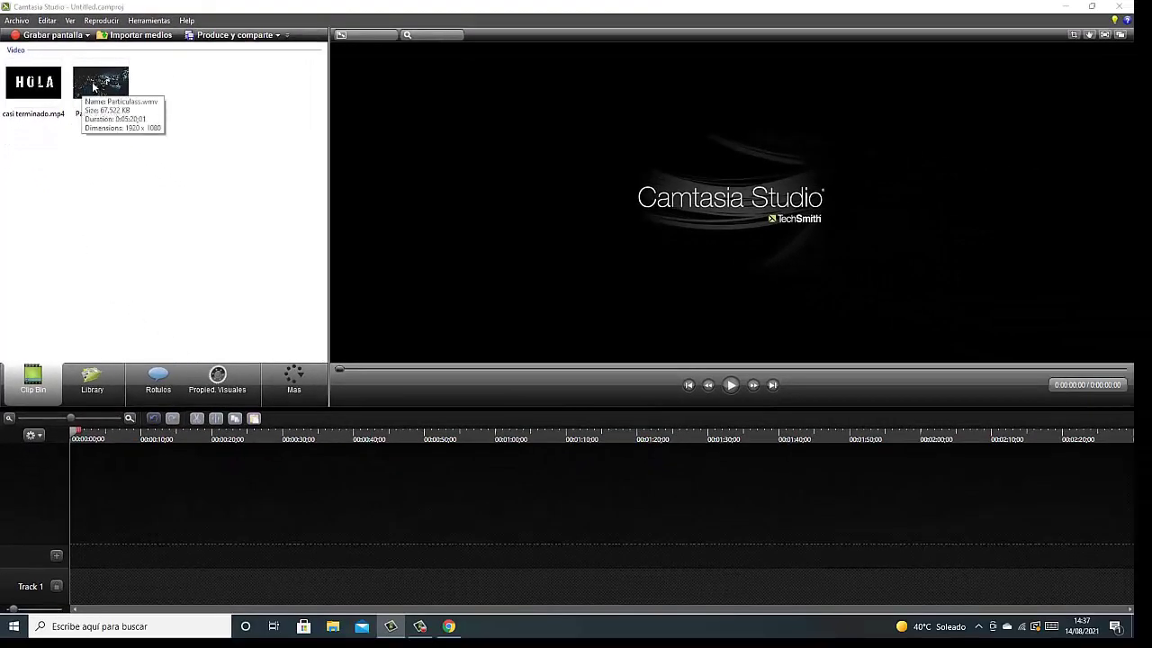
Step: Place Particulass.wmv at the start of Track 1 and set the editing dimensions to the fixed size 1280 x 720
drag(99, 91, 104, 95)
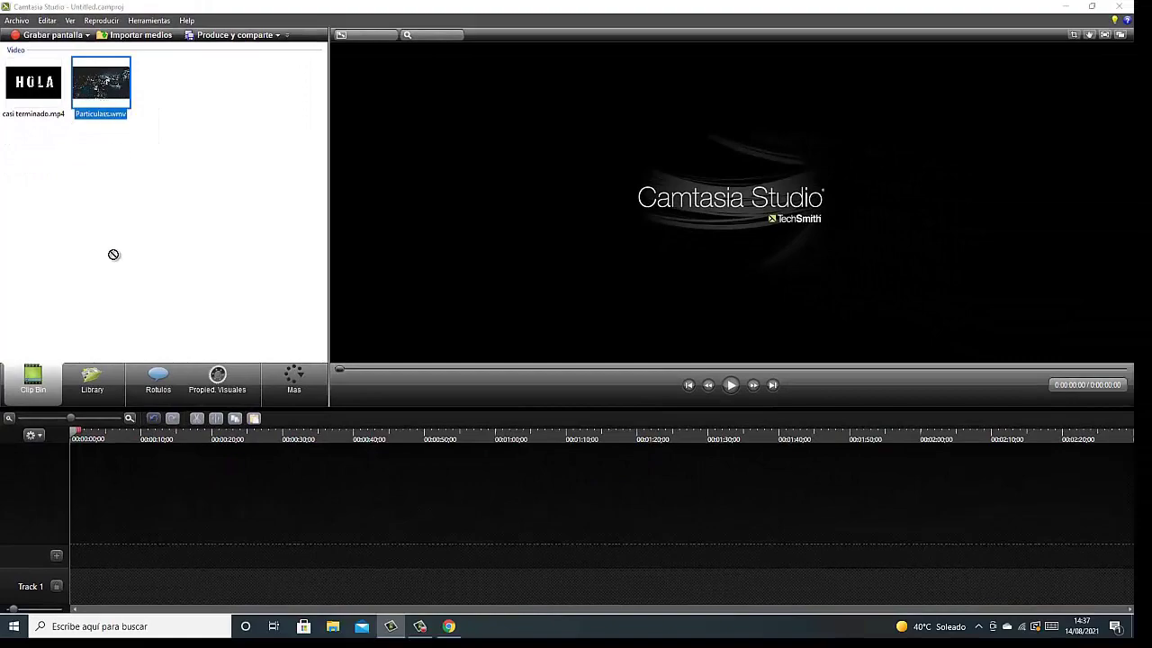
drag(75, 588, 75, 588)
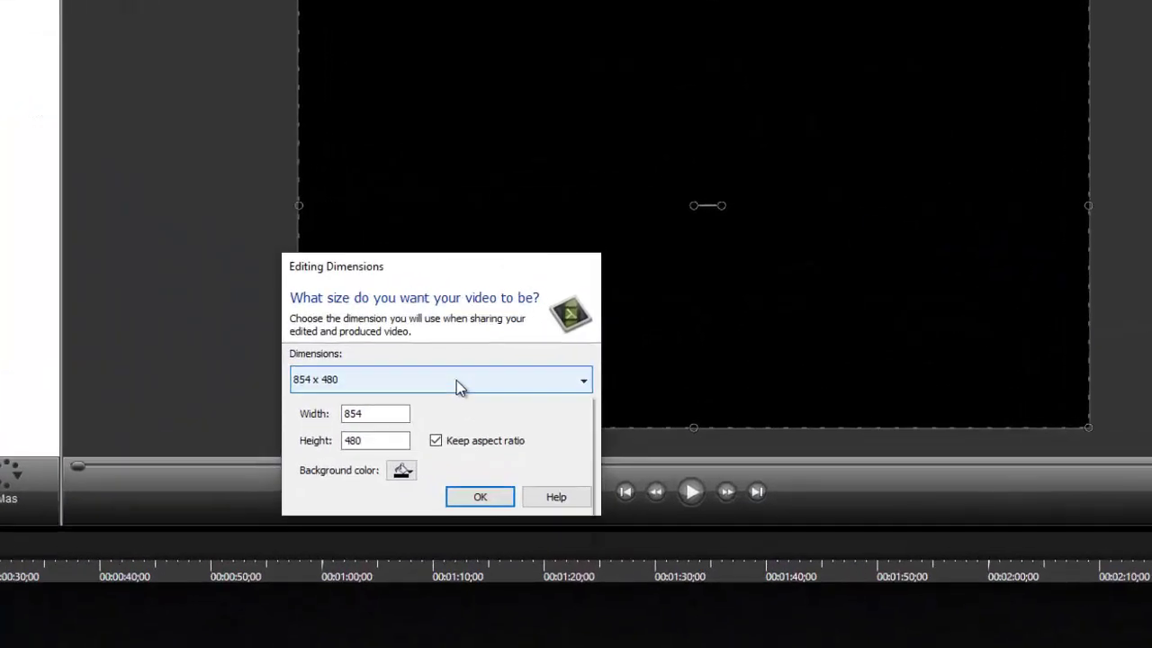
click(456, 380)
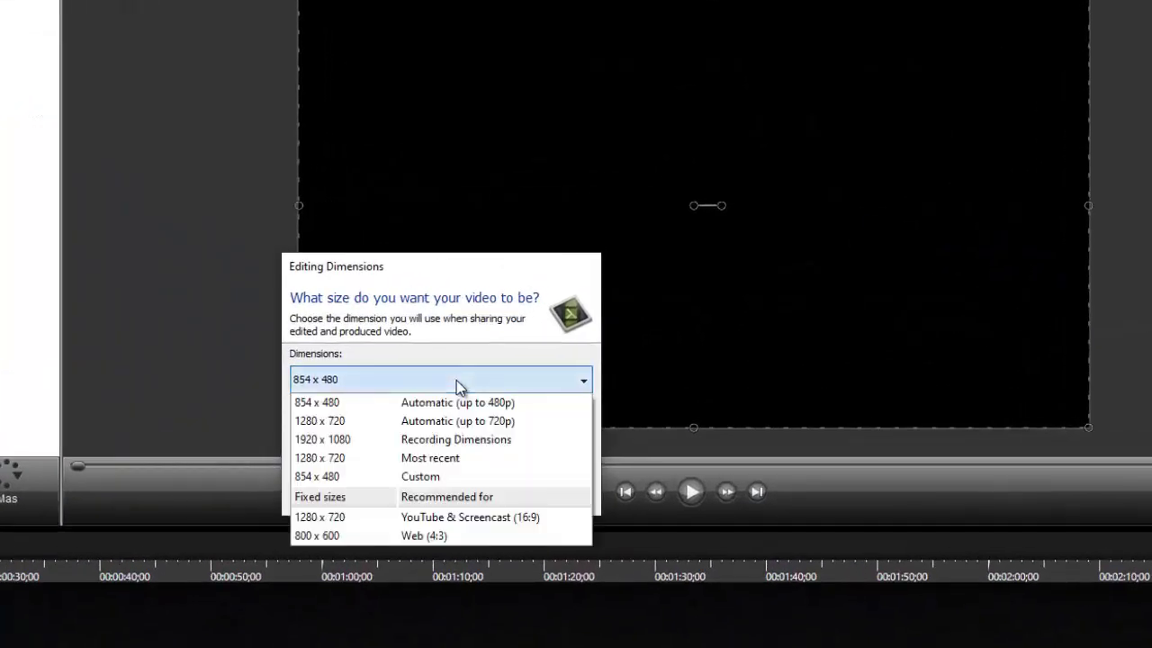
click(448, 520)
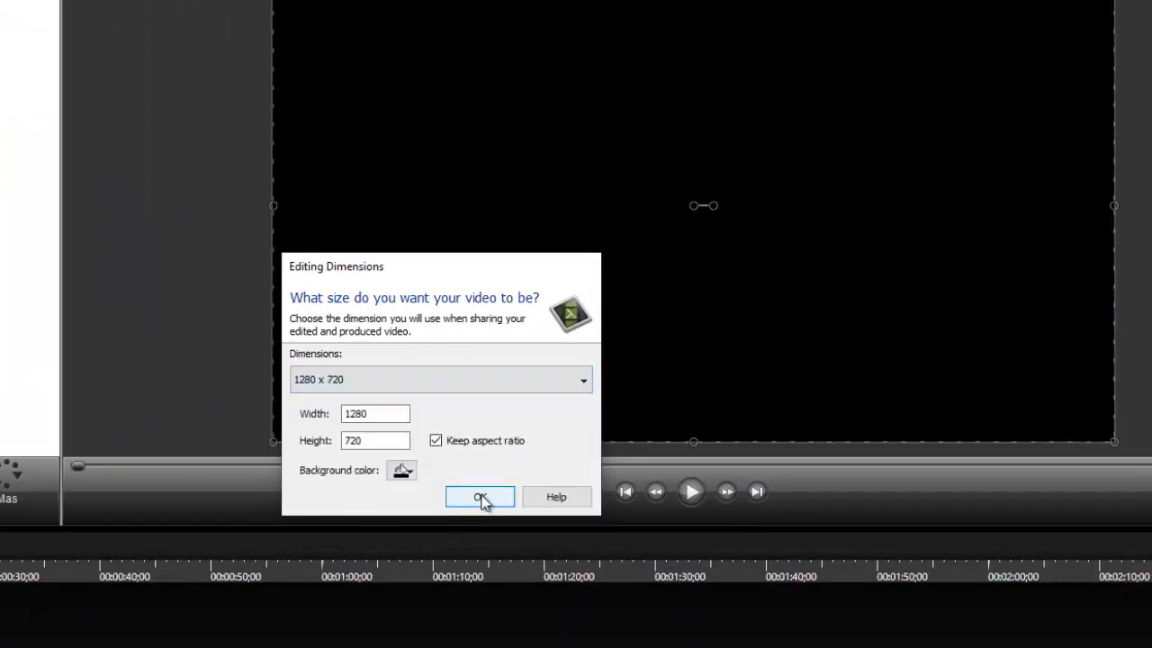
click(481, 498)
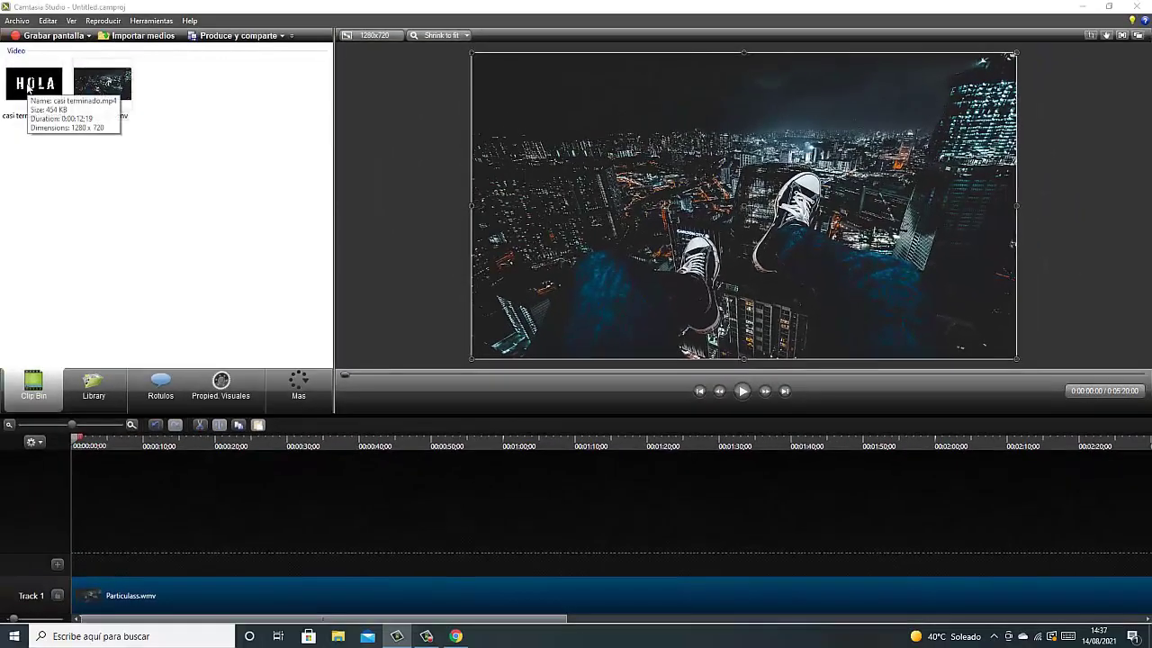
Step: Place casi terminado.mp4 at the start of a new track above the Particulass.wmv clip
click(27, 92)
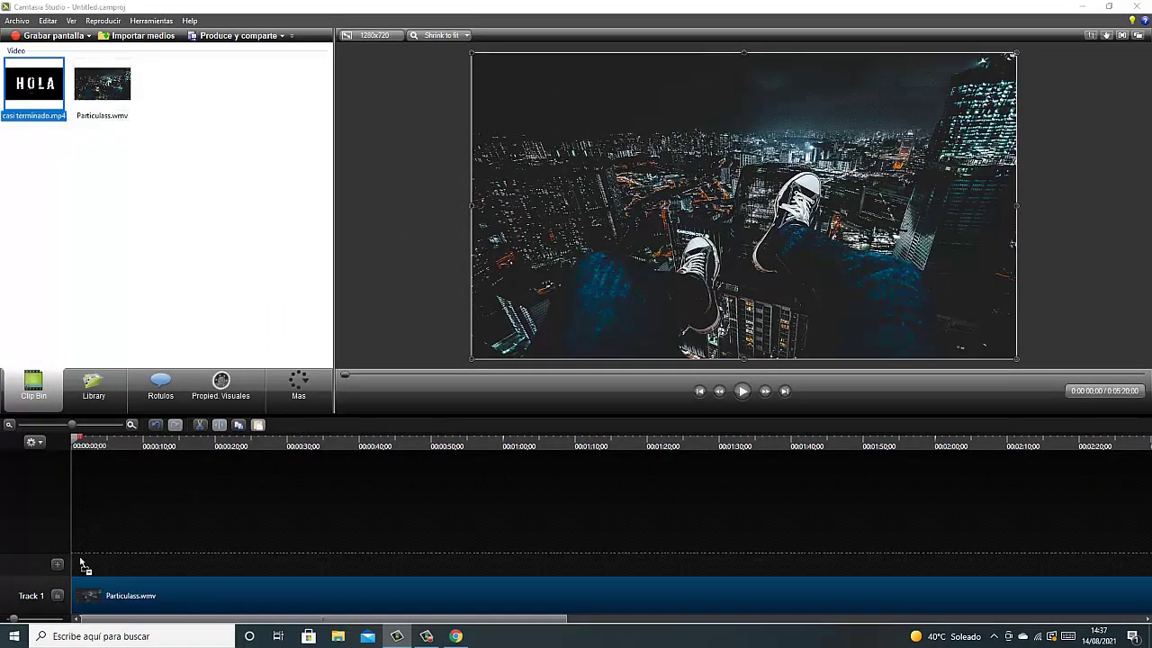
drag(80, 562, 118, 560)
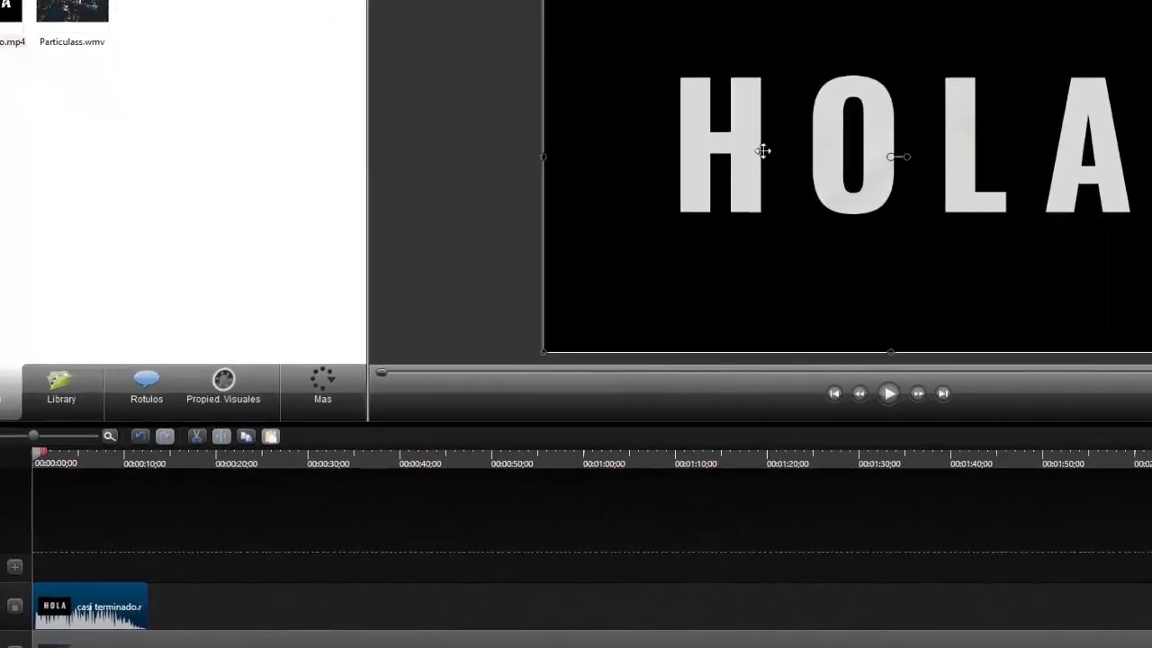
click(321, 379)
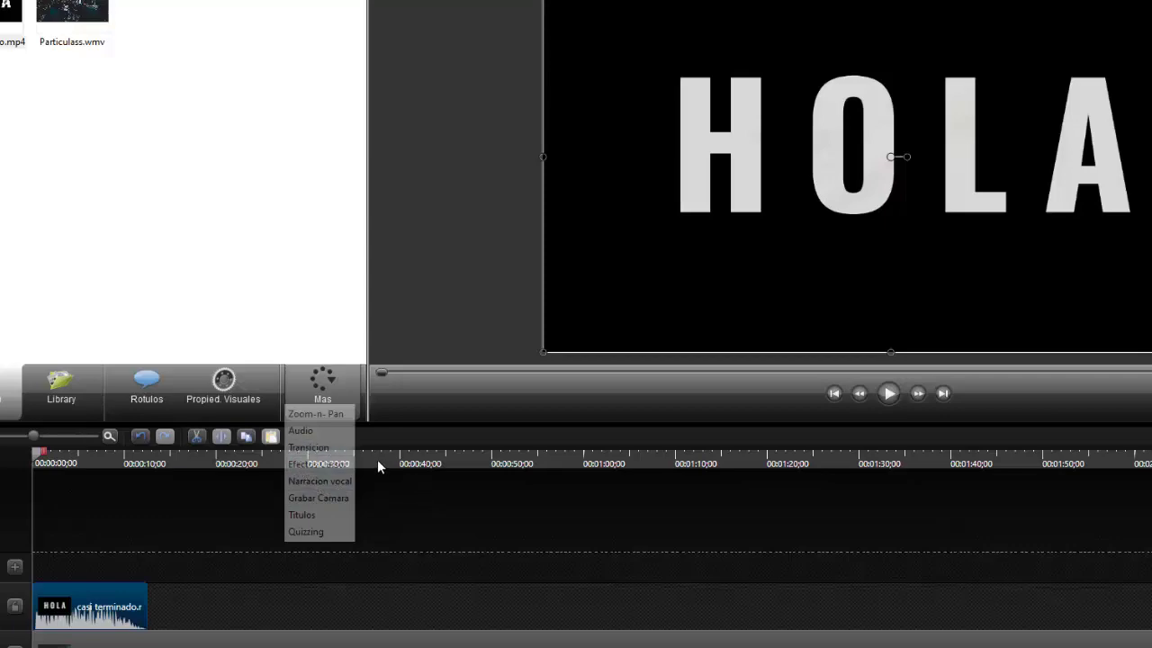
Step: Remove the black background color from the casi terminado.mp4 clip by sampling it from the canvas, and play back the composite
click(226, 385)
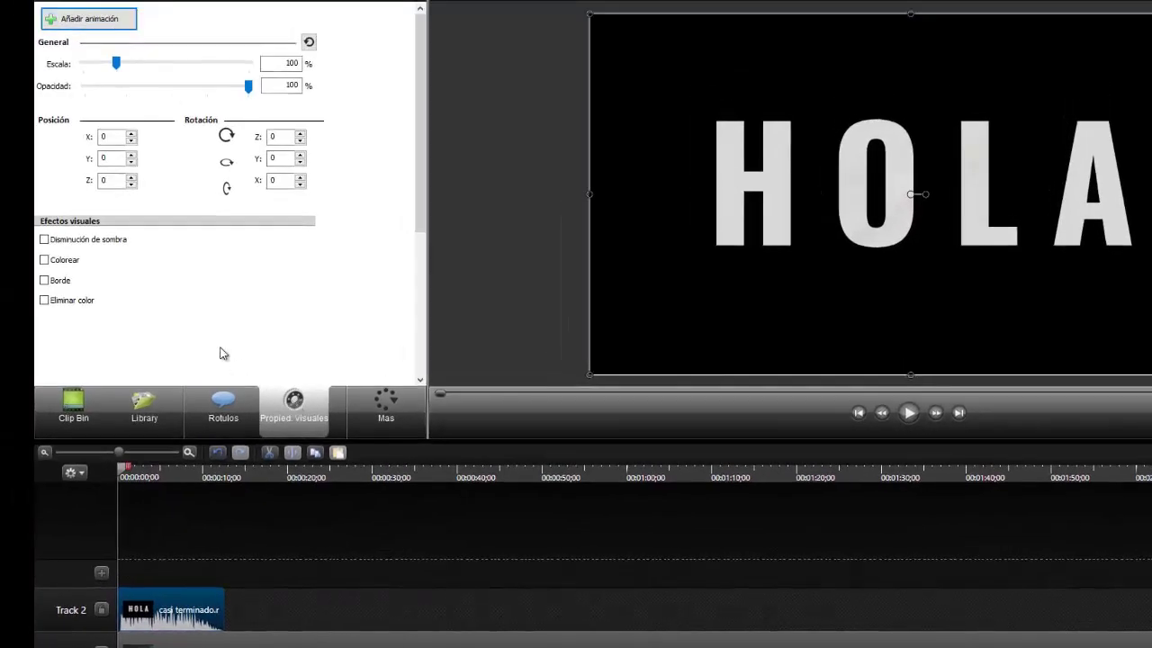
click(44, 300)
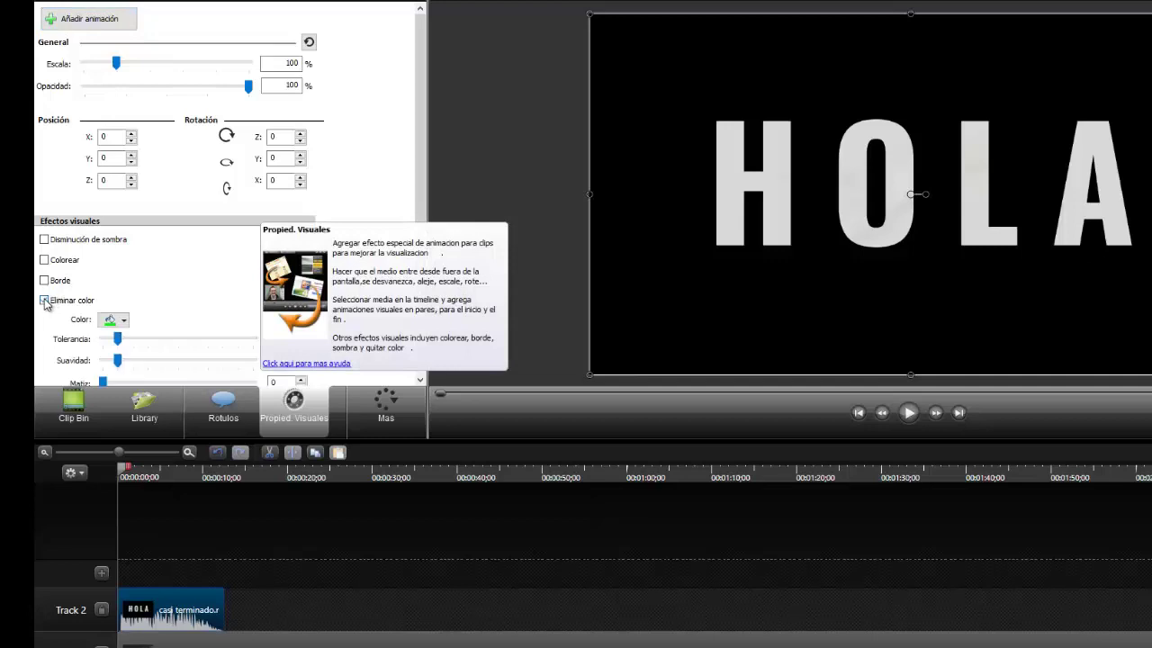
click(119, 321)
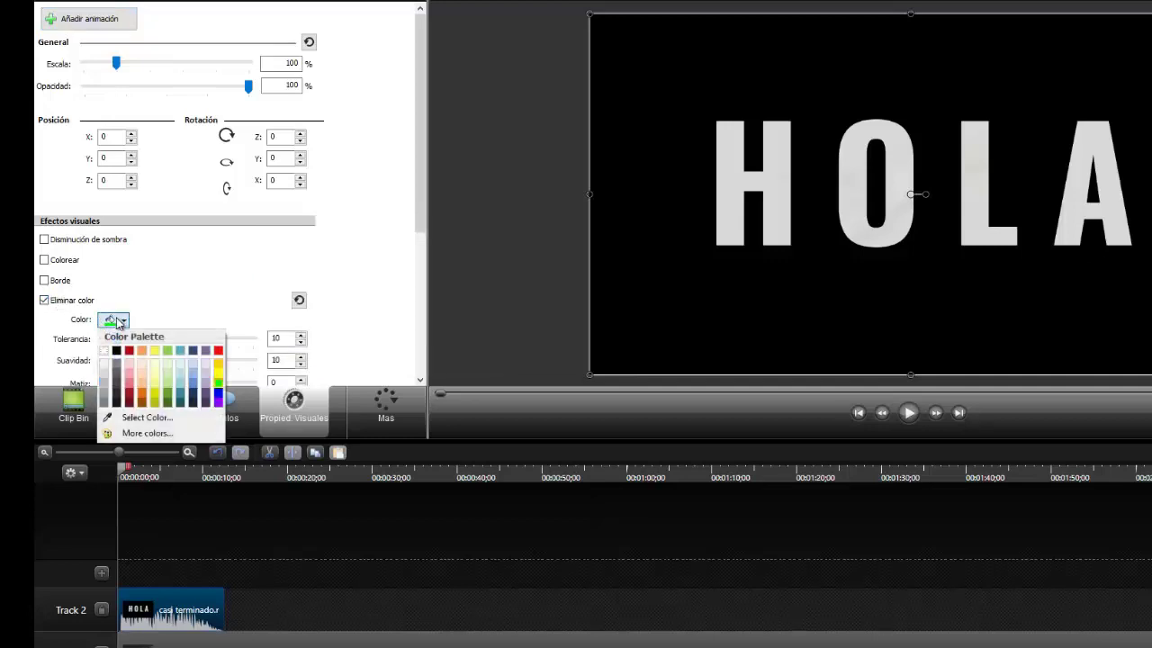
click(135, 418)
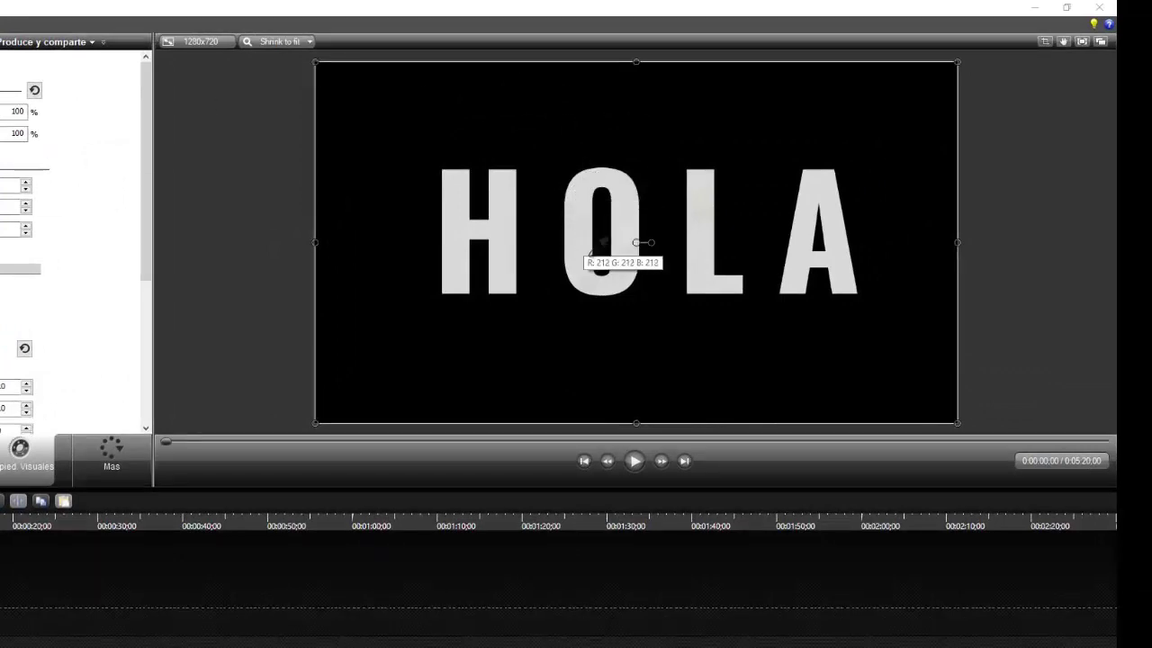
click(376, 97)
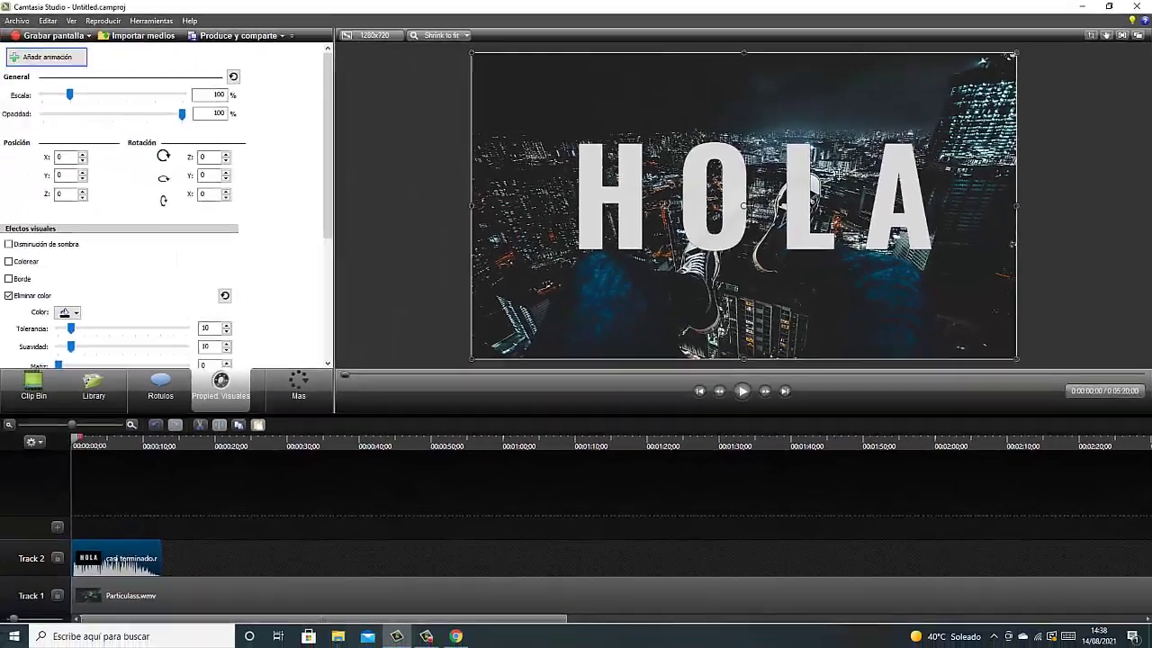
click(742, 391)
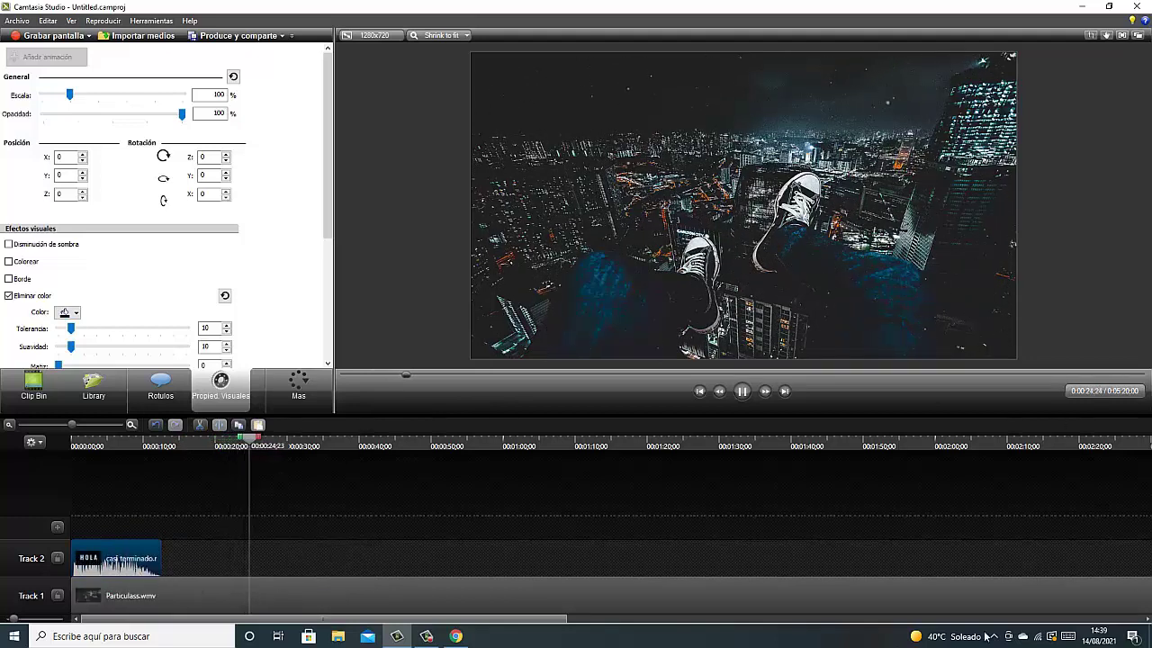
Step: Stop playback, trim the end of Particulass.wmv to match the end of casi terminado.mp4, and place the playhead there at 0:00:12;18
drag(558, 619, 1129, 619)
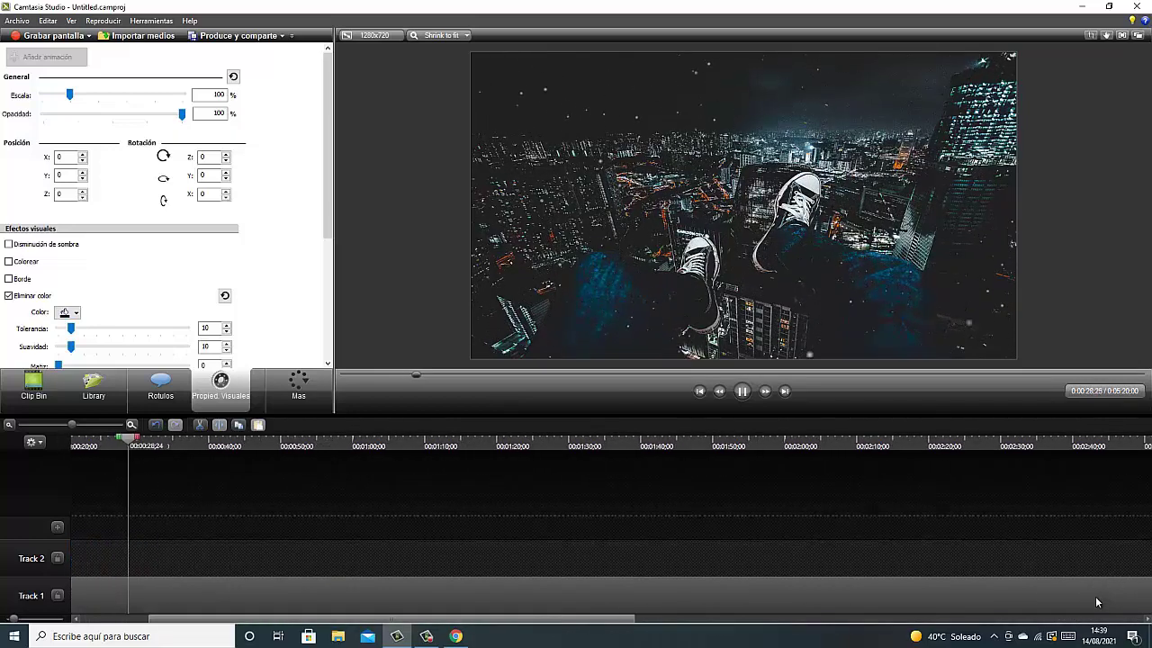
drag(668, 618, 1136, 621)
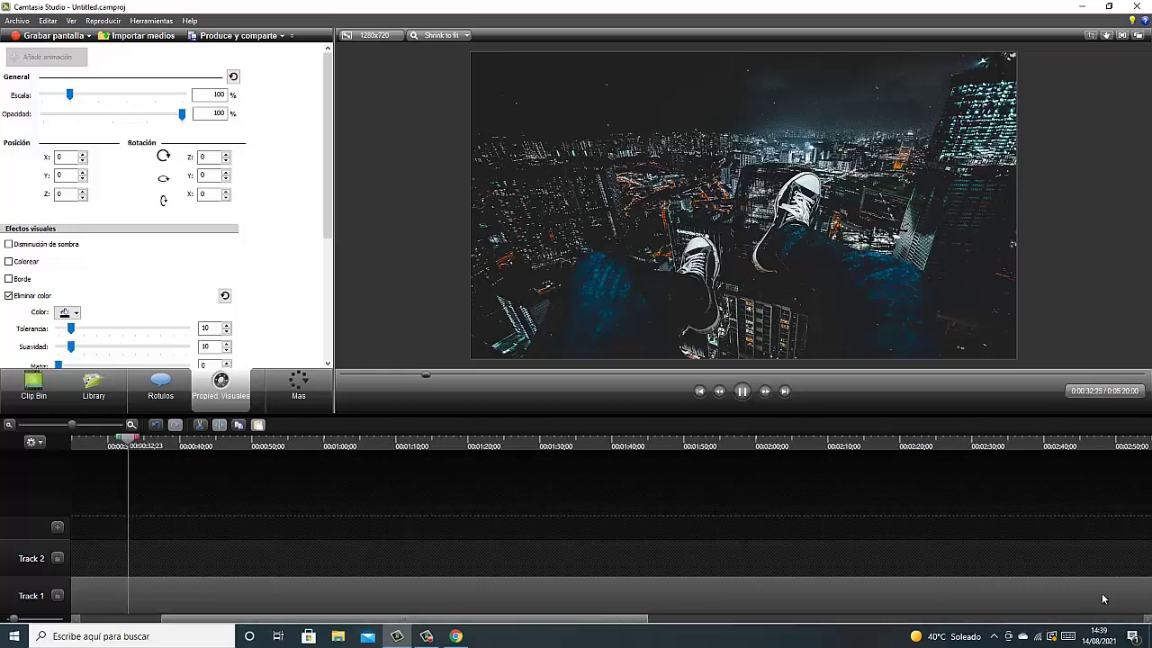
key(space)
drag(627, 621, 1137, 630)
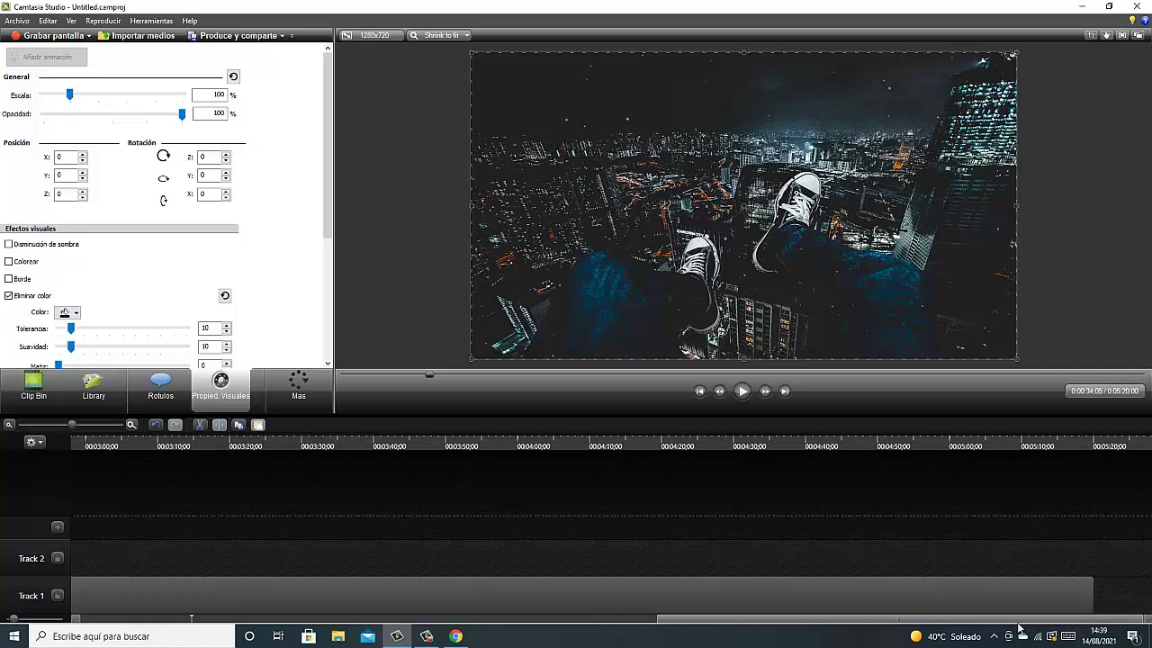
drag(1089, 593, 219, 597)
drag(725, 621, 637, 620)
drag(580, 587, 219, 589)
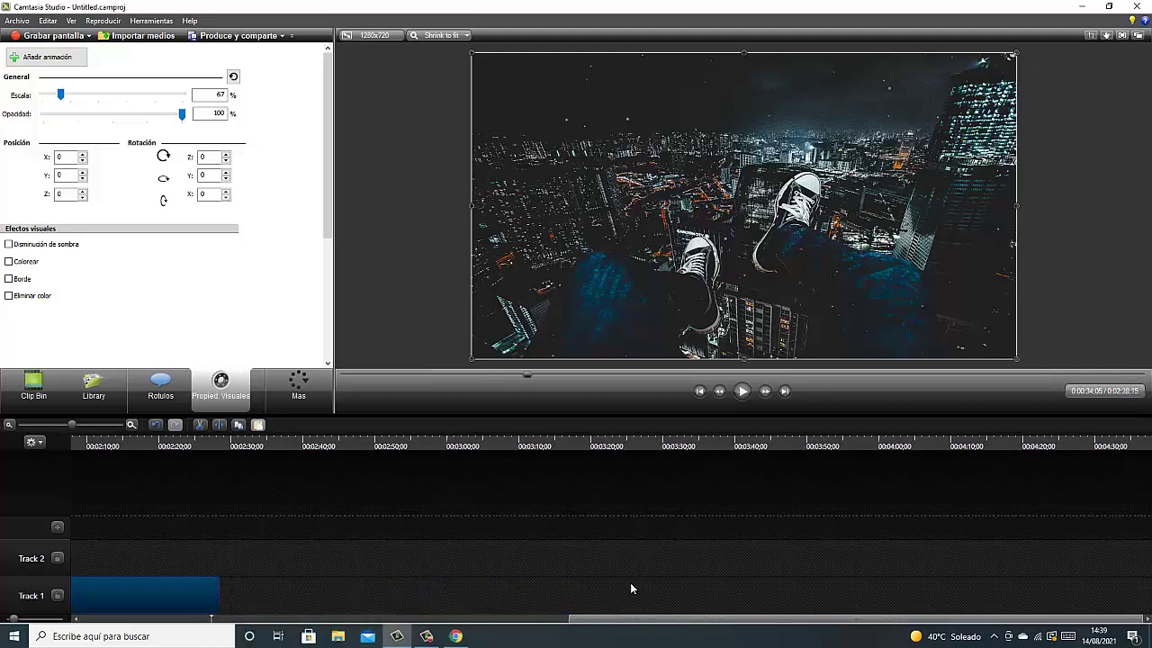
drag(609, 622, 486, 621)
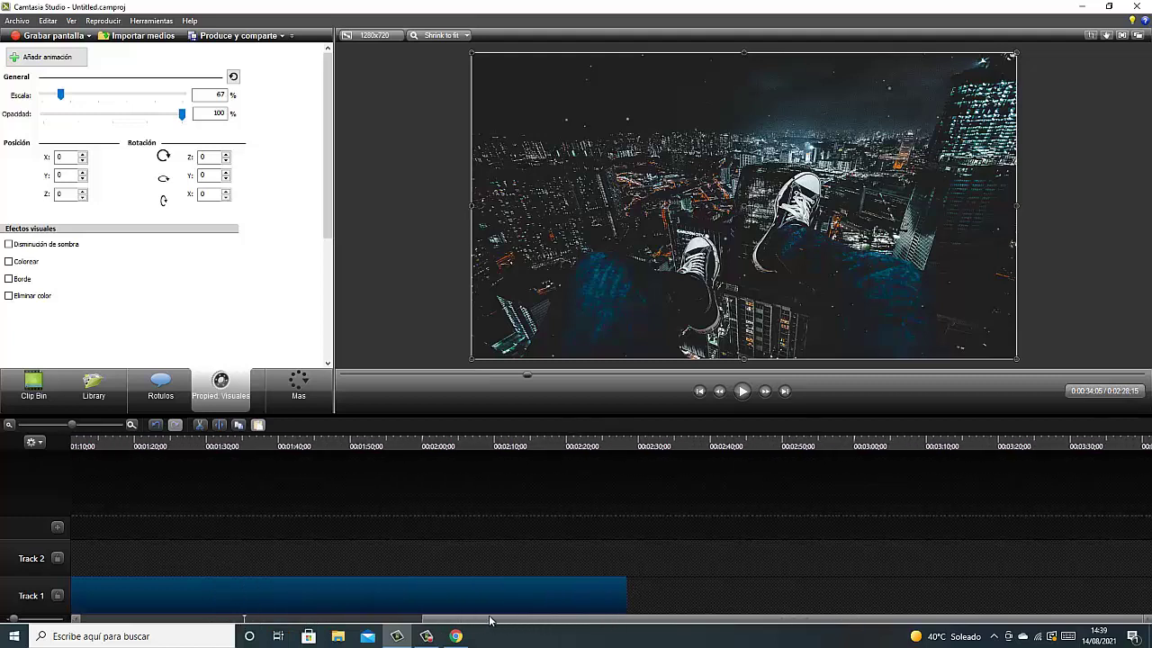
drag(626, 597, 331, 599)
drag(447, 621, 339, 621)
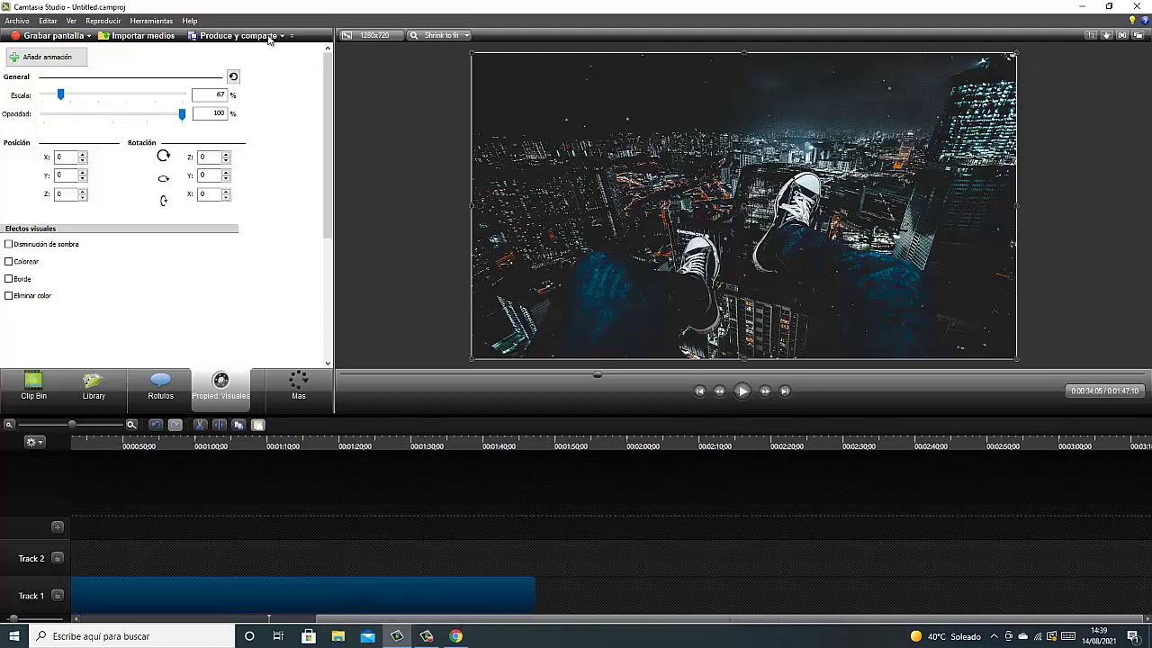
drag(534, 587, 198, 589)
drag(378, 621, 297, 618)
drag(391, 595, 214, 594)
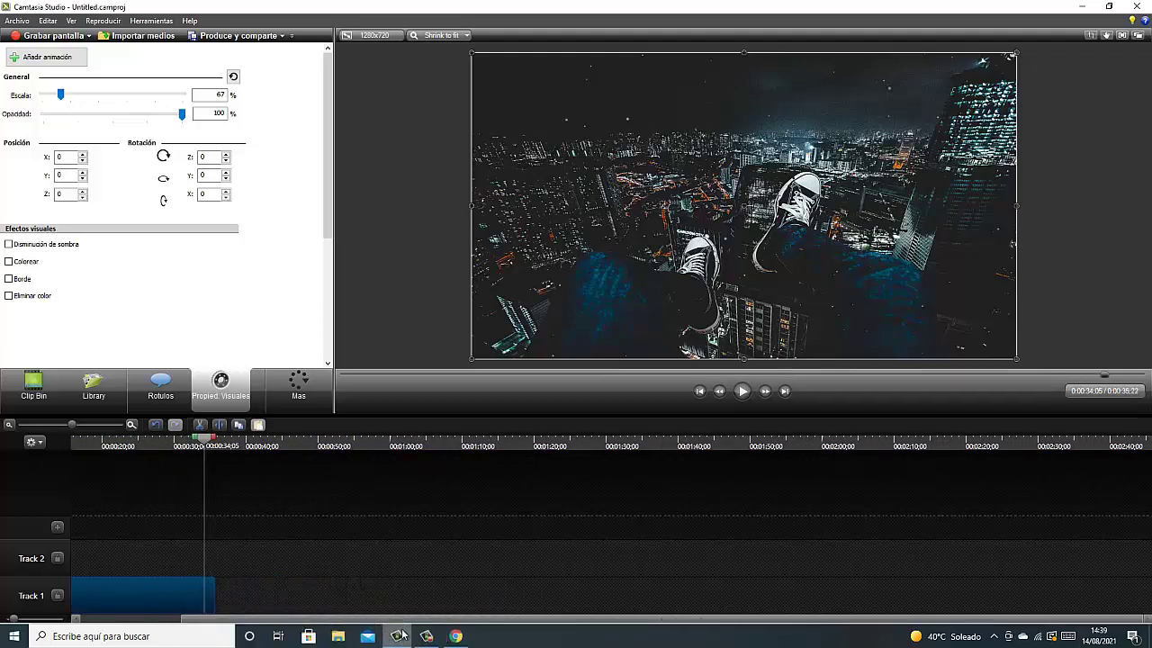
drag(351, 619, 165, 601)
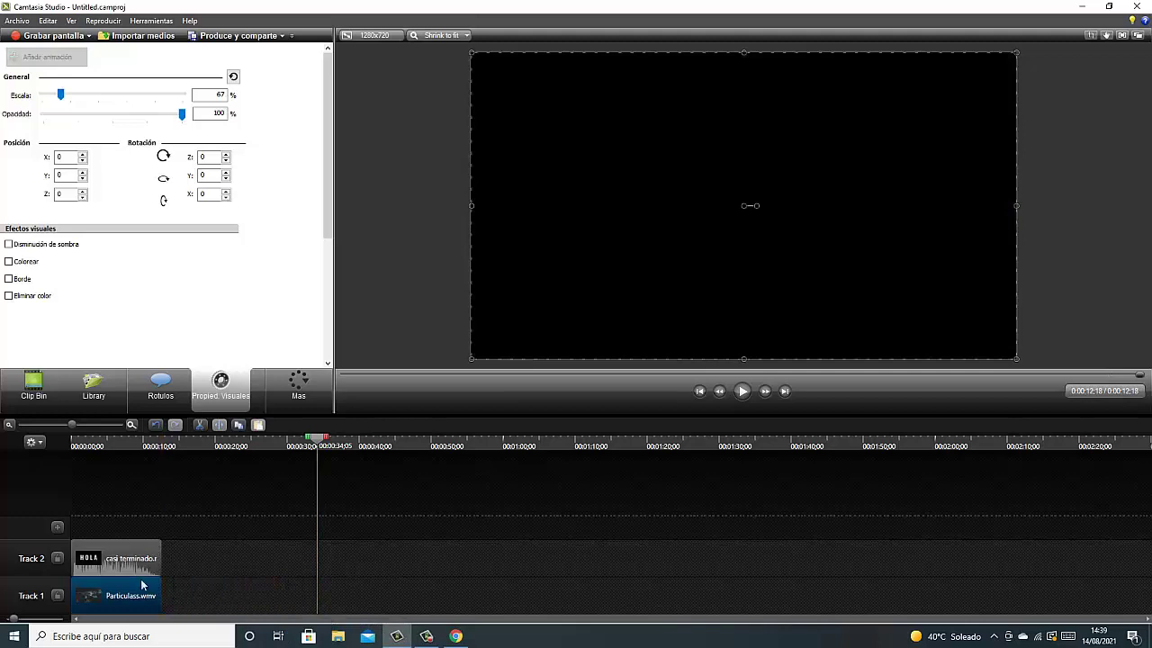
drag(321, 445, 162, 444)
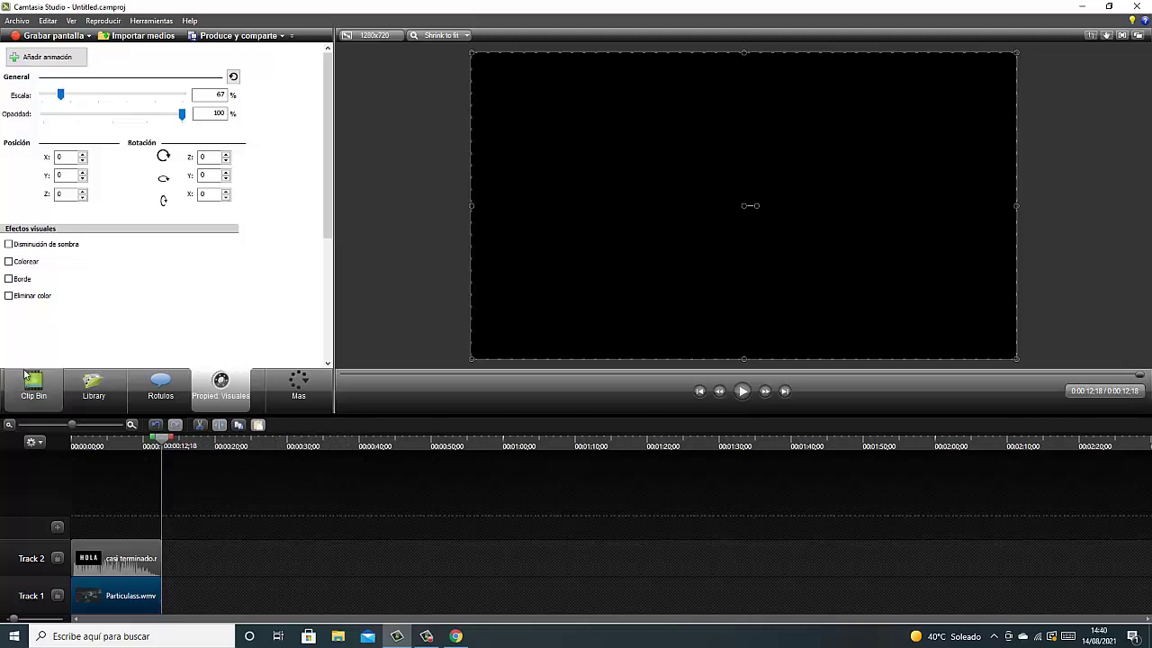
drag(163, 442, 72, 445)
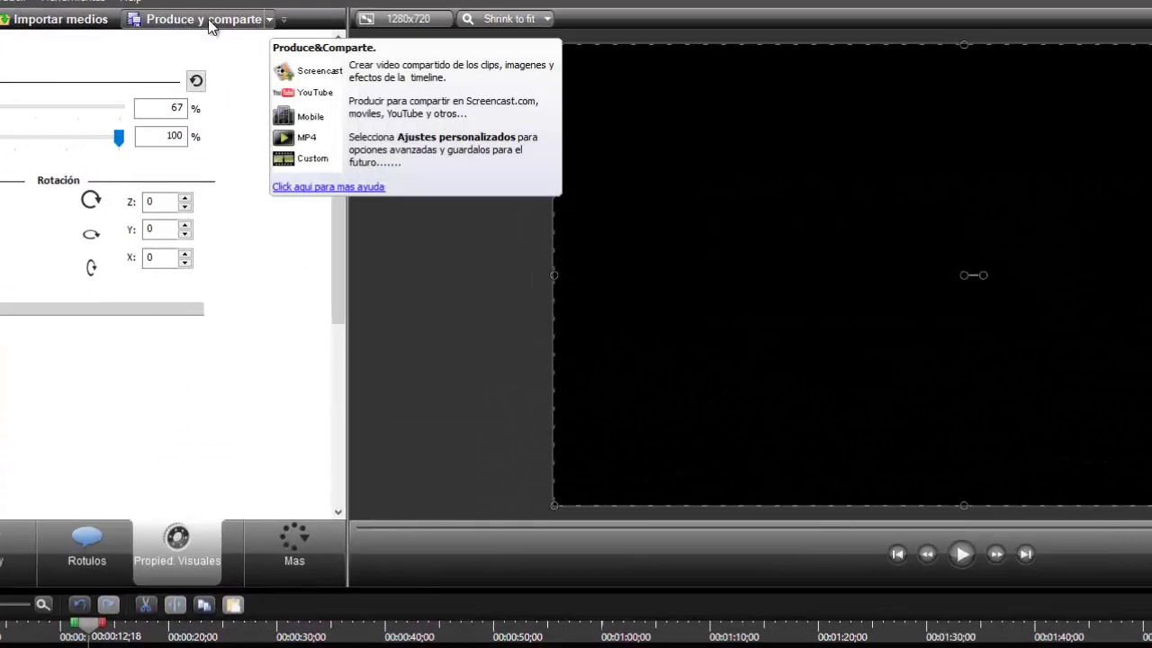
Step: Start producing the video with the MP4 only (up to 720p) preset and proceed to the output file settings
click(268, 20)
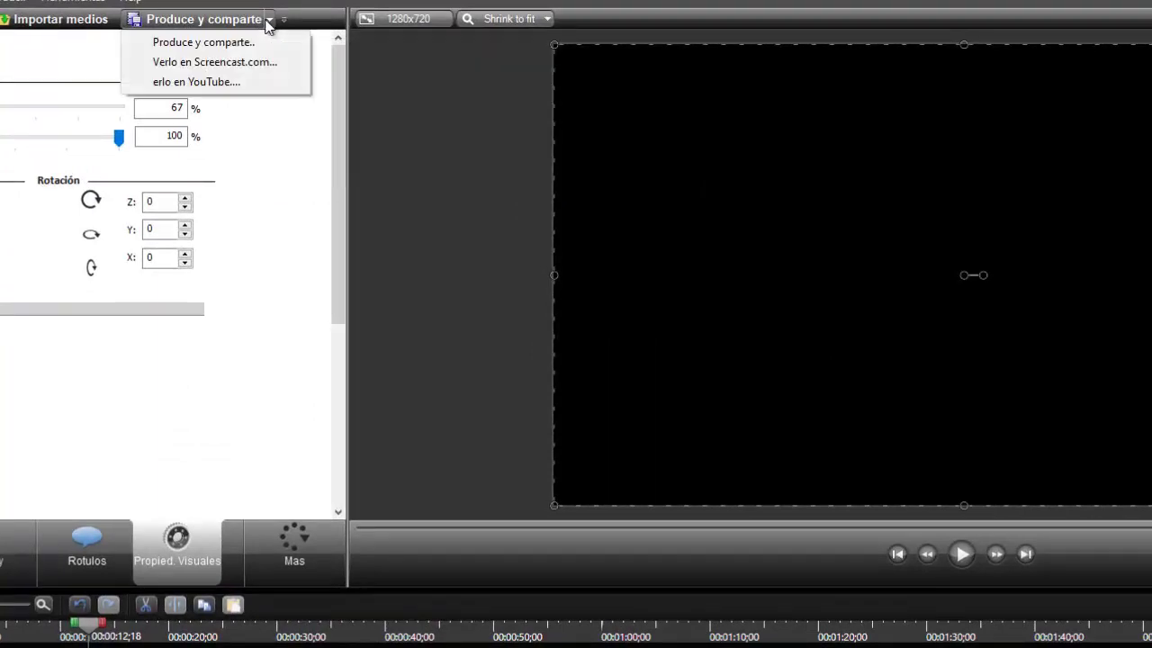
click(230, 42)
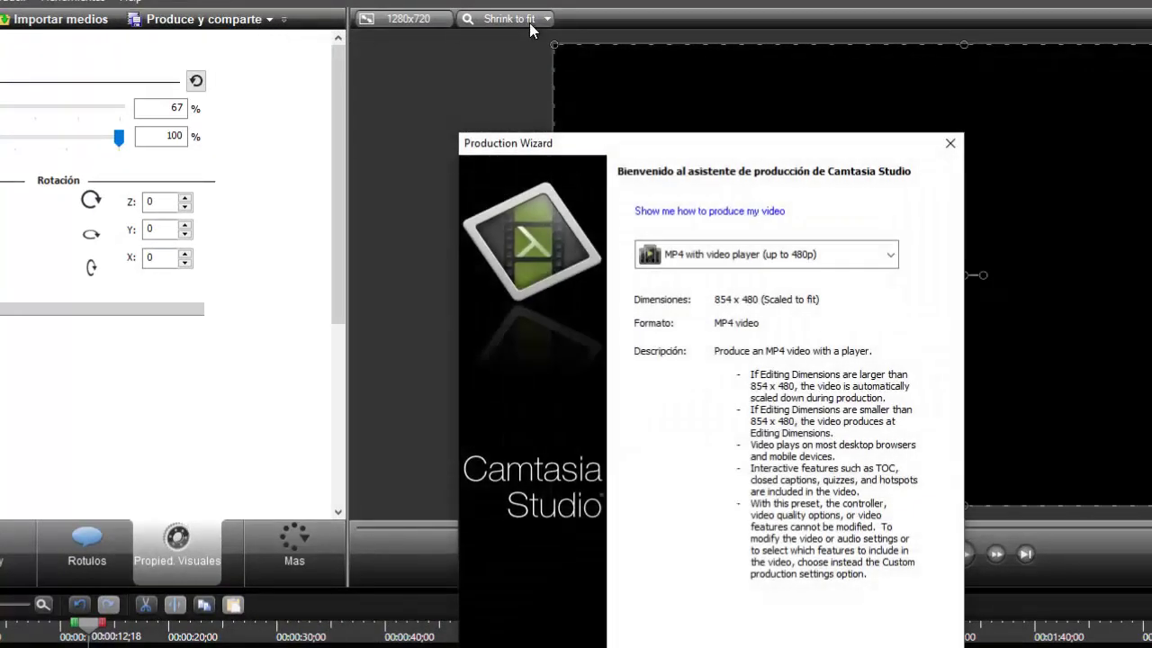
click(891, 257)
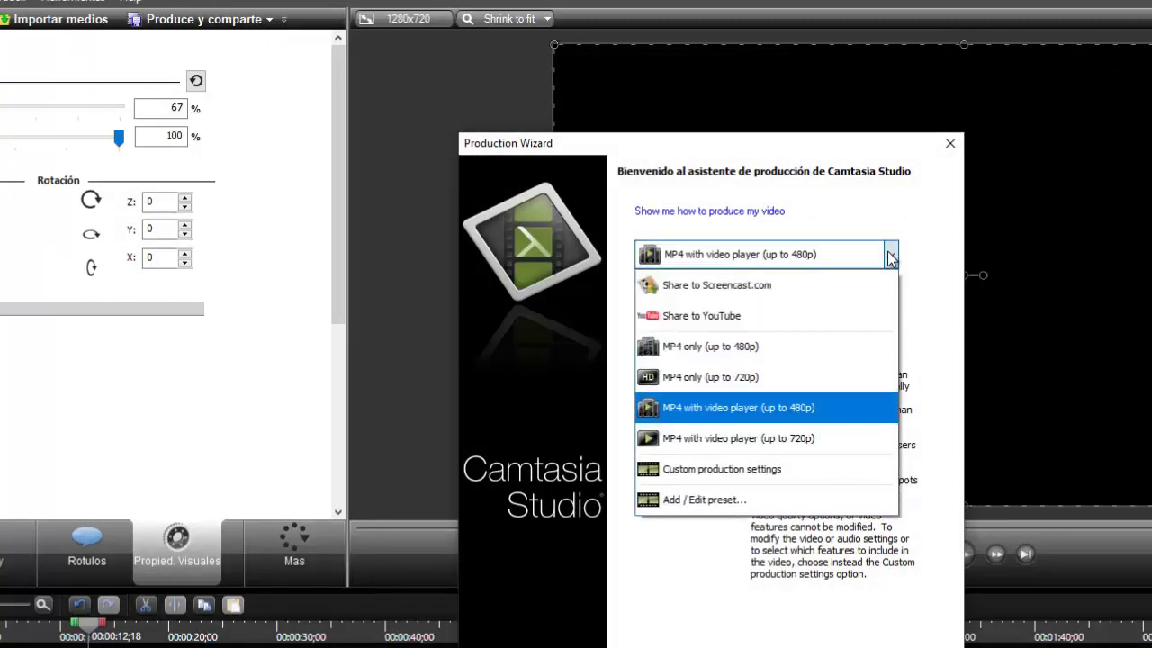
click(695, 379)
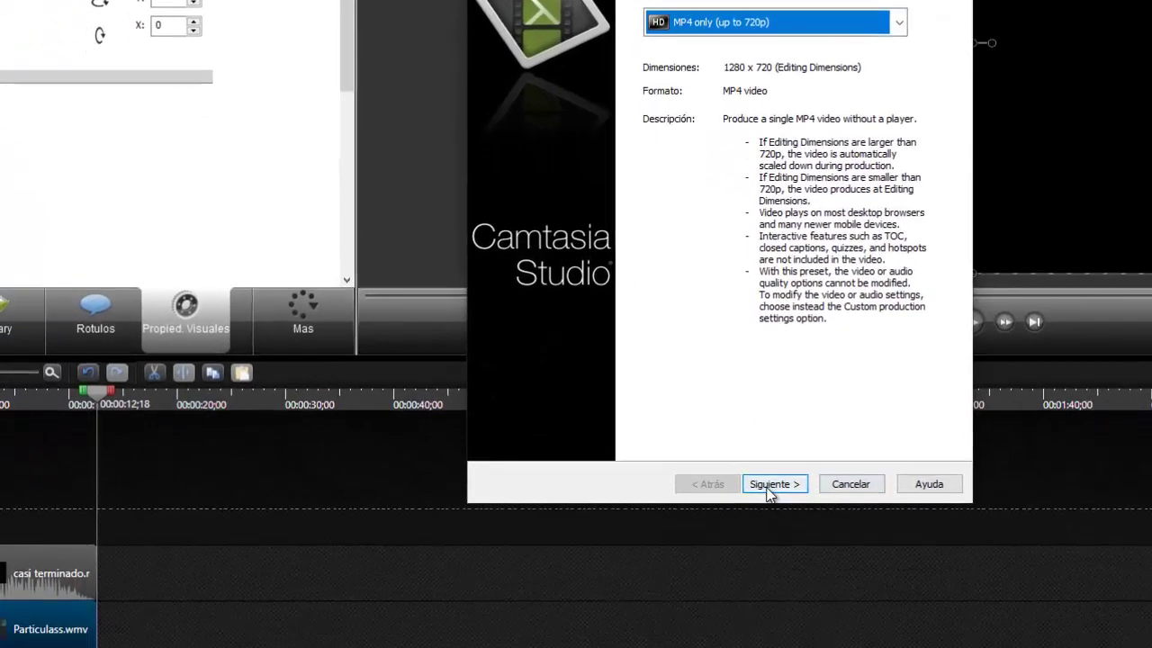
click(770, 485)
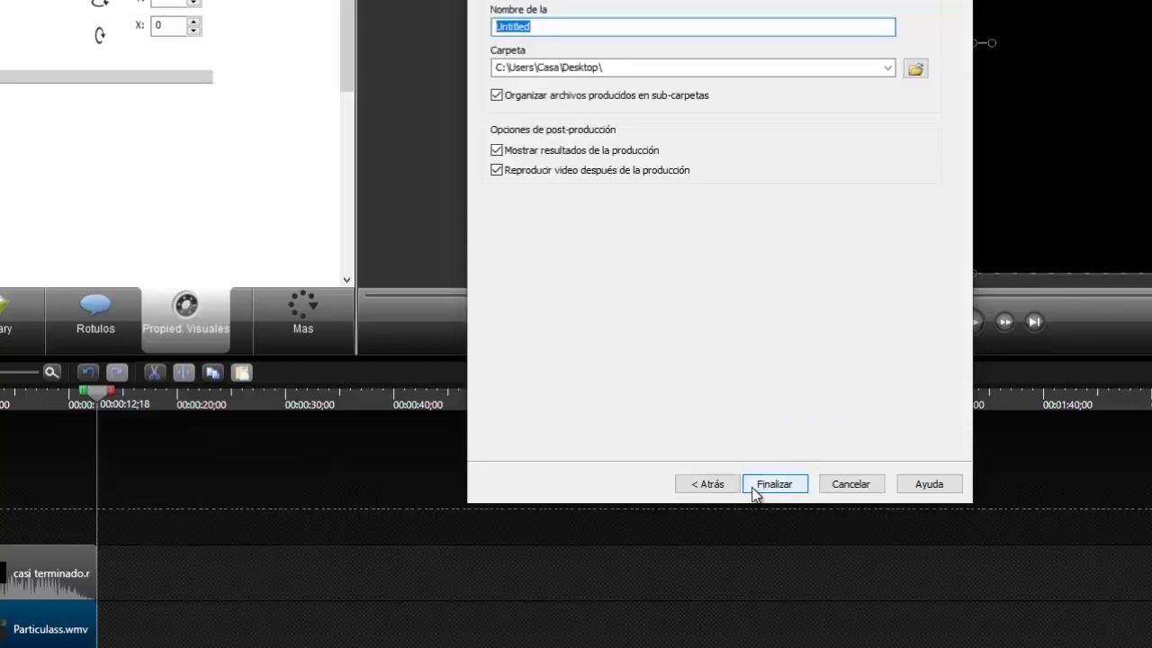